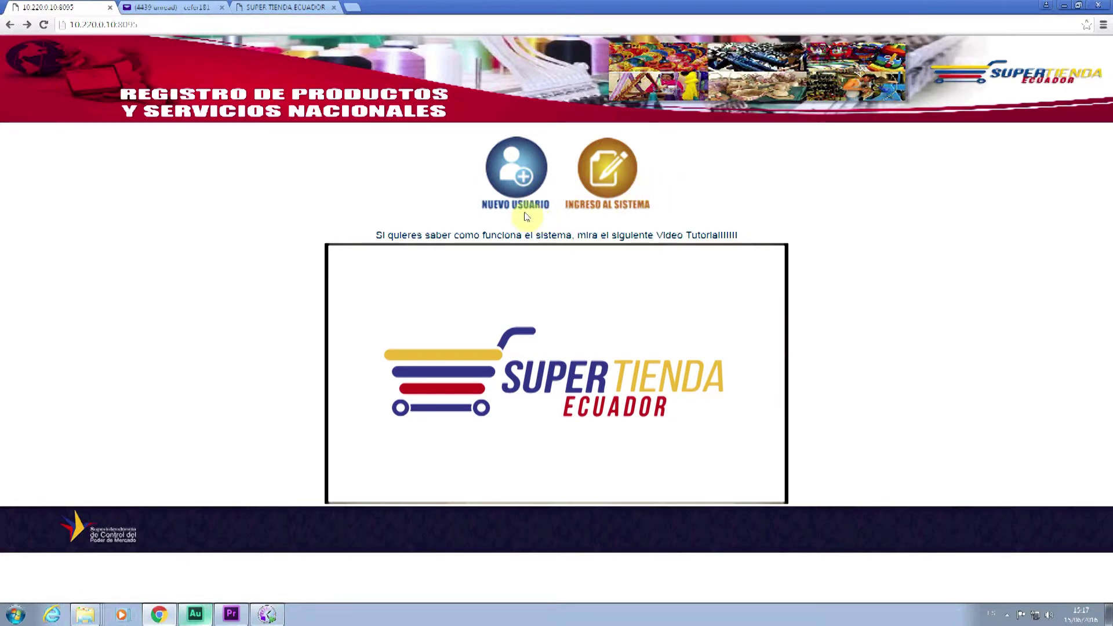
- Start a new user registration, toggling Comprador and then Vendedor to bring up the seller form
click(514, 186)
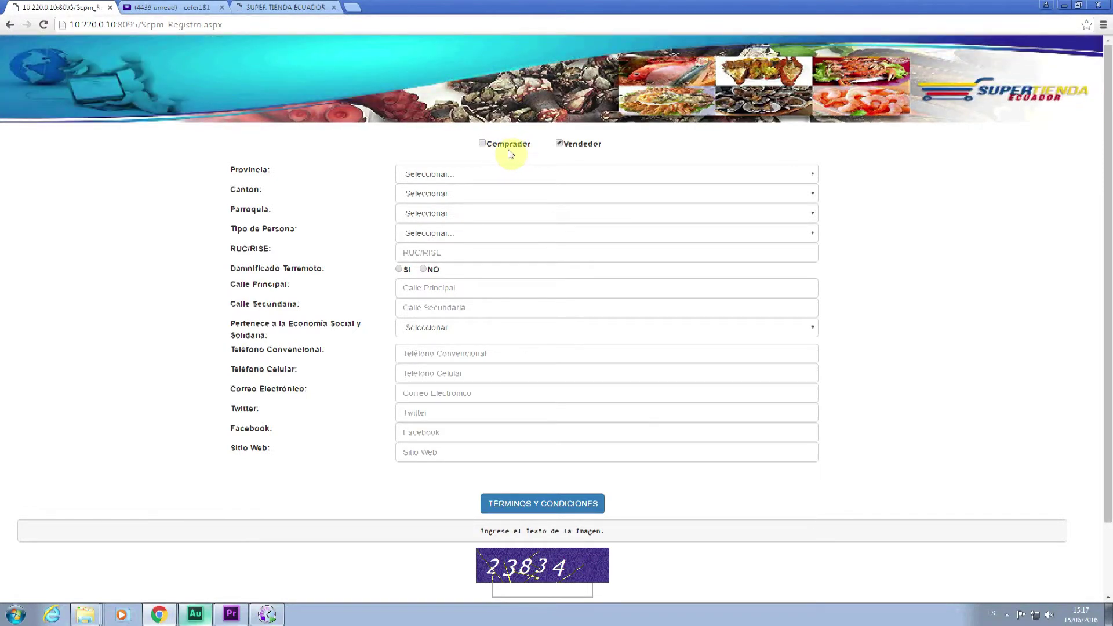
click(482, 143)
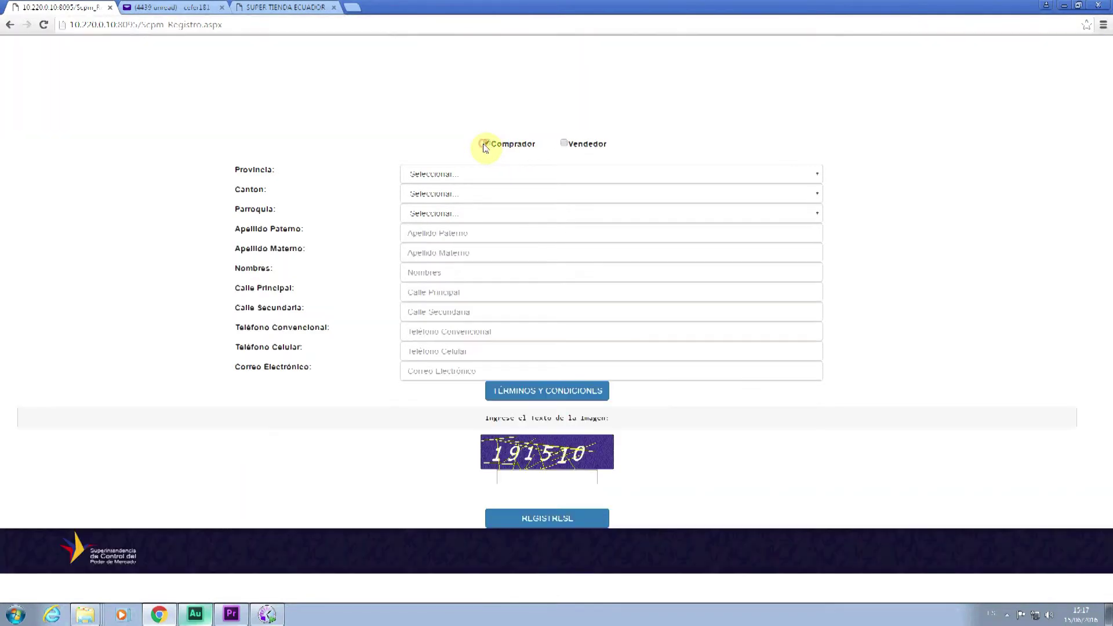
click(564, 145)
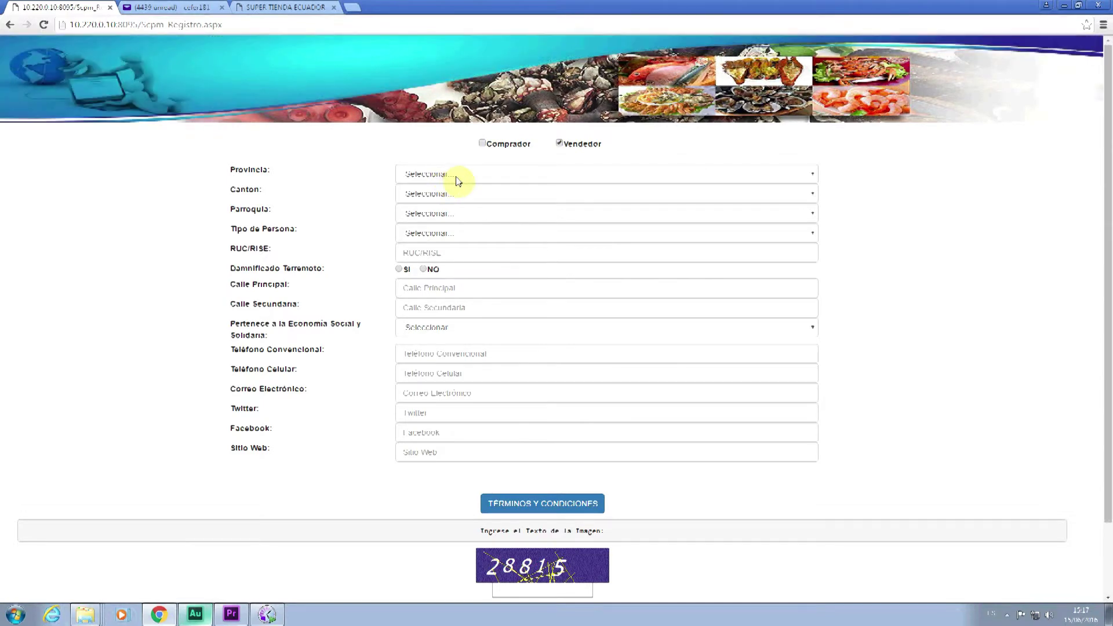
- Choose Provincia PICHINCHA, Canton QUITO, Parroquia LA MAGDALENA and Tipo de Persona NATURAL
click(455, 177)
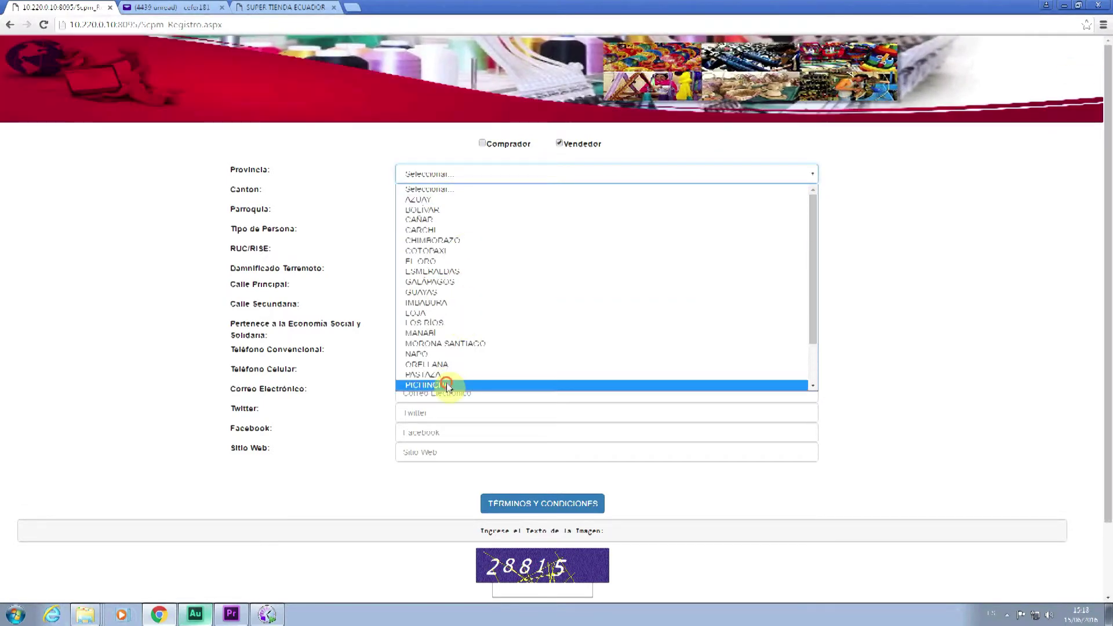
click(440, 384)
click(430, 193)
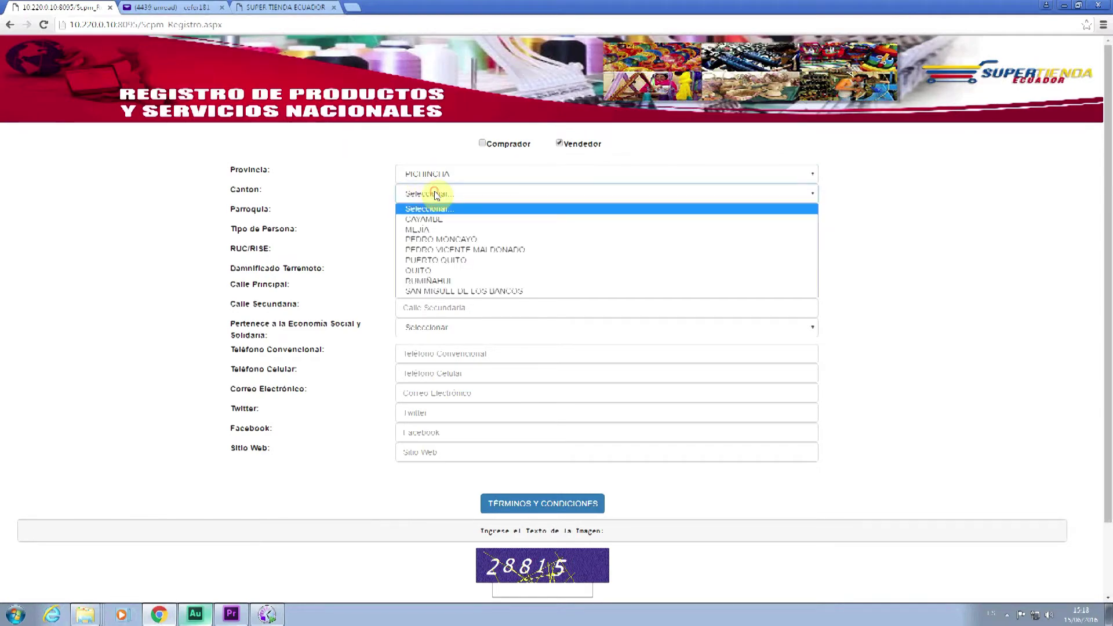
click(447, 270)
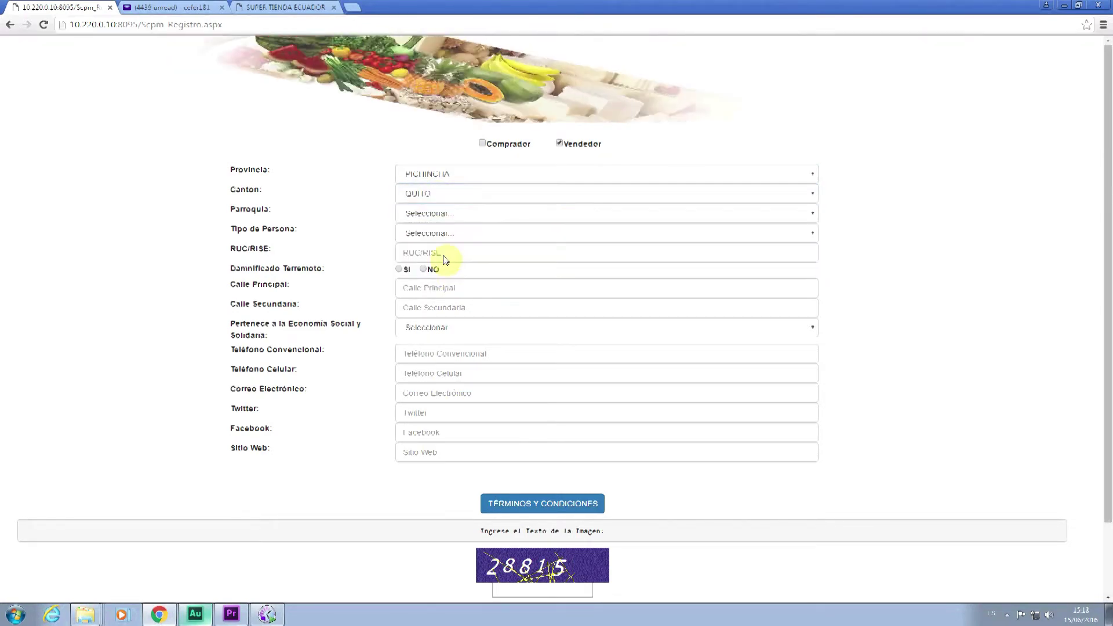
click(439, 215)
key(Down)
key(Down)
key(Down)
key(Down)
key(Down)
key(Down)
key(Down)
key(Down)
key(Down)
key(Down)
key(Down)
key(Down)
key(Down)
key(Down)
key(Down)
key(Down)
key(Down)
key(Down)
key(Down)
key(Down)
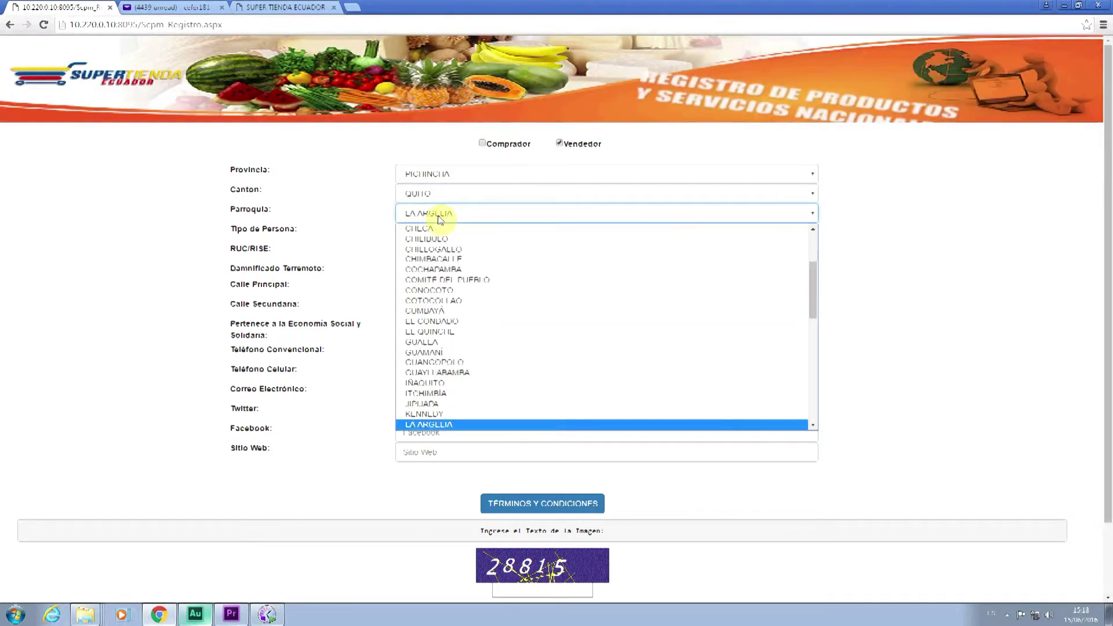
key(Down)
key(Down)
key(Down)
key(Down)
key(Down)
key(Down)
key(Down)
key(Down)
key(Down)
key(Down)
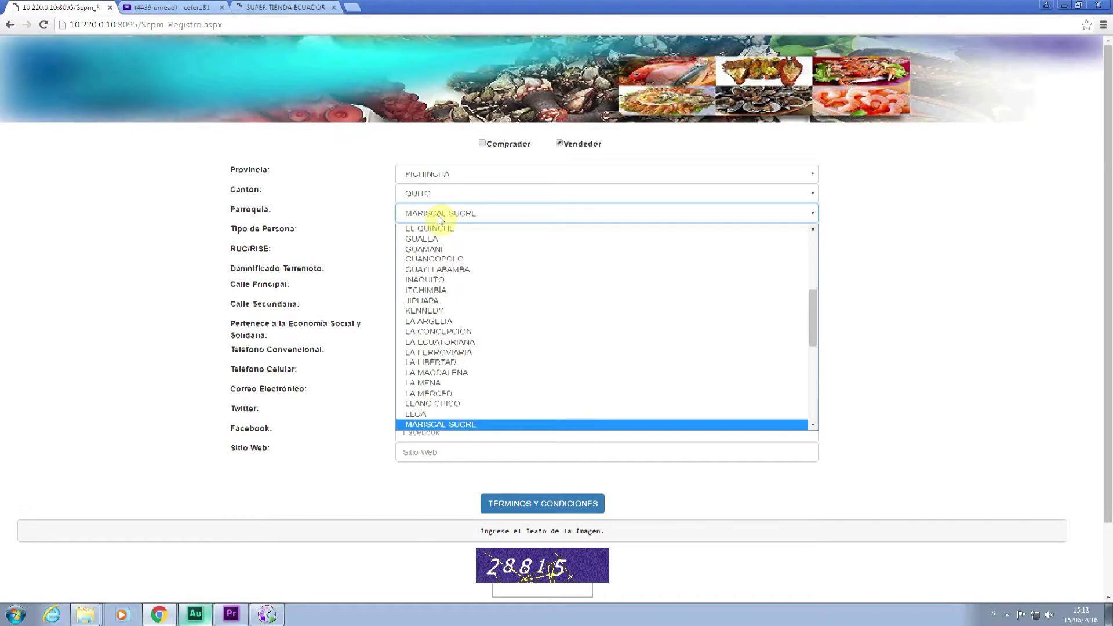
key(Down)
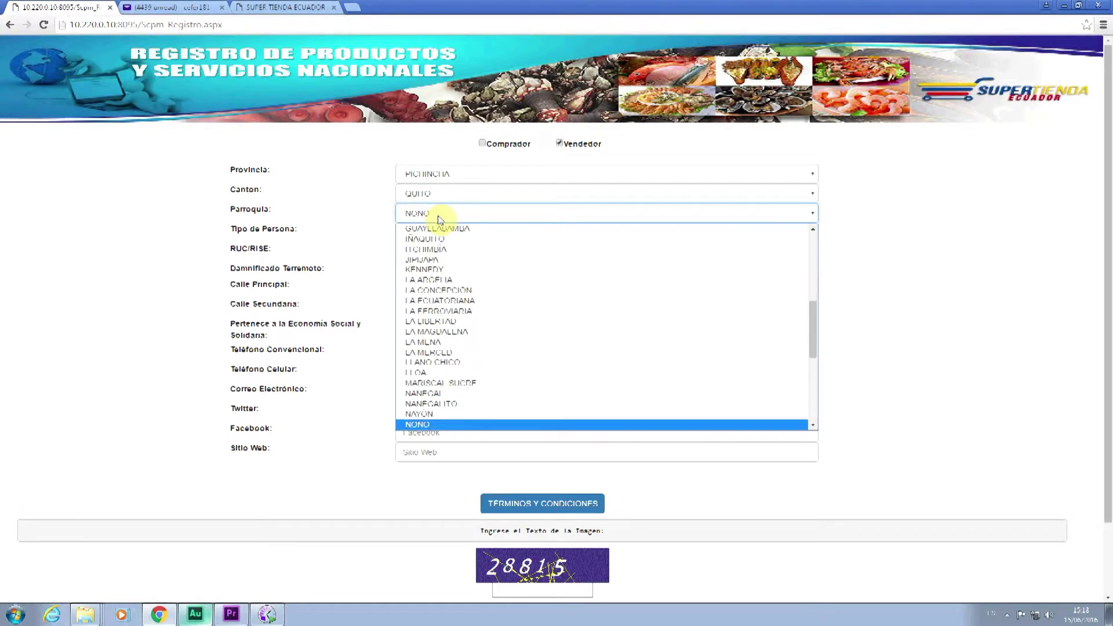
key(Up)
key(Up)
key(Up)
key(Up)
key(Up)
key(Up)
key(Up)
key(Up)
key(Up)
key(Return)
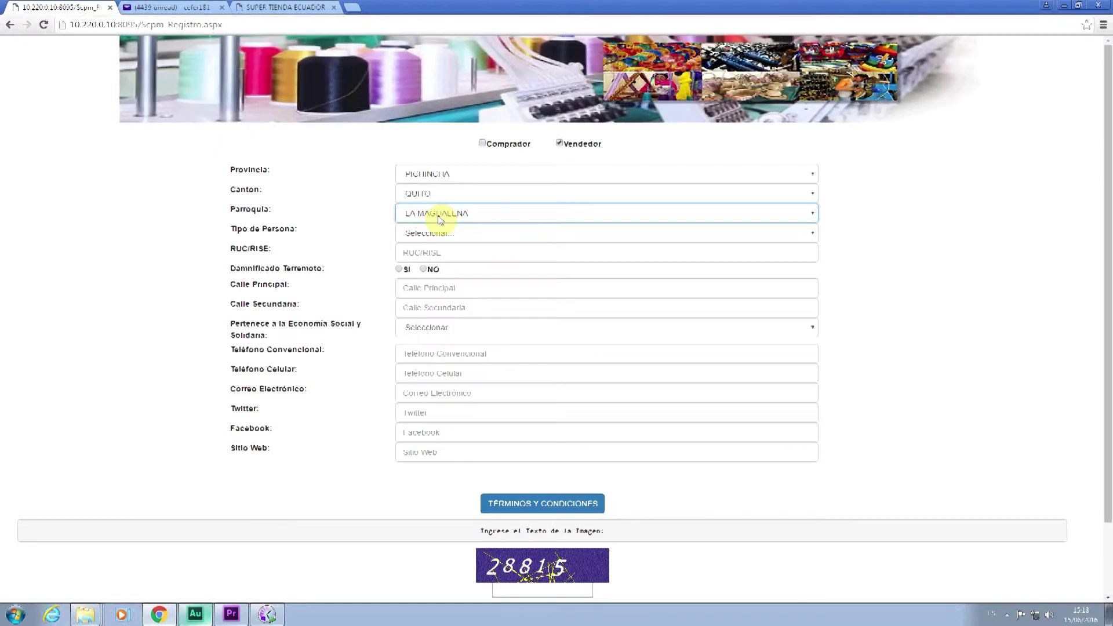
click(451, 234)
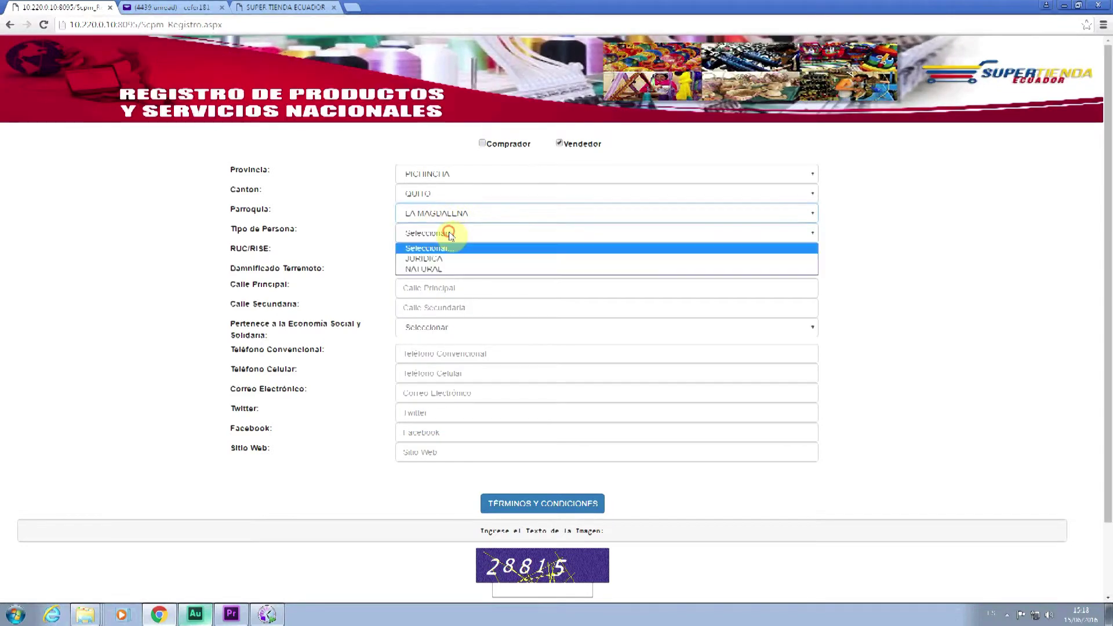
click(450, 271)
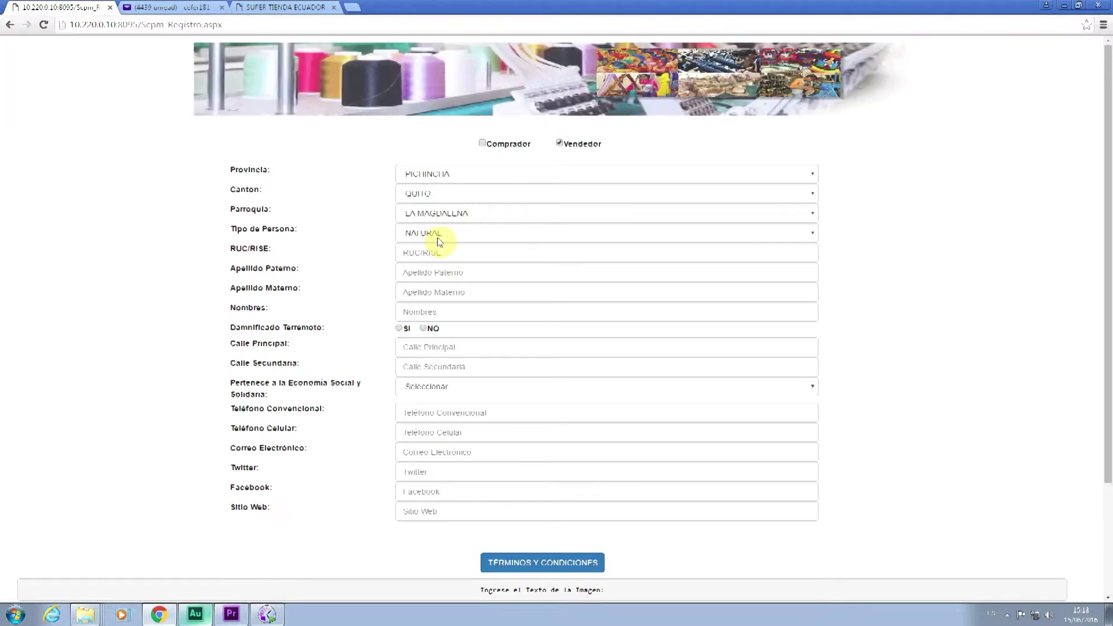
- Switch Tipo de Persona to JURIDICA and then back to NATURAL
click(437, 233)
click(438, 262)
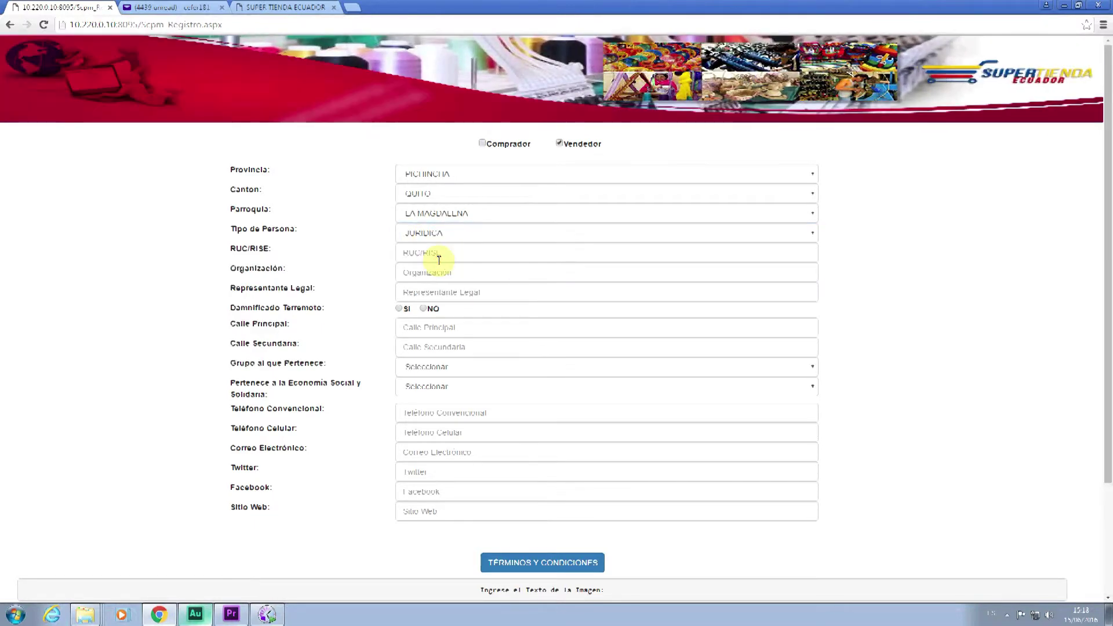
click(420, 240)
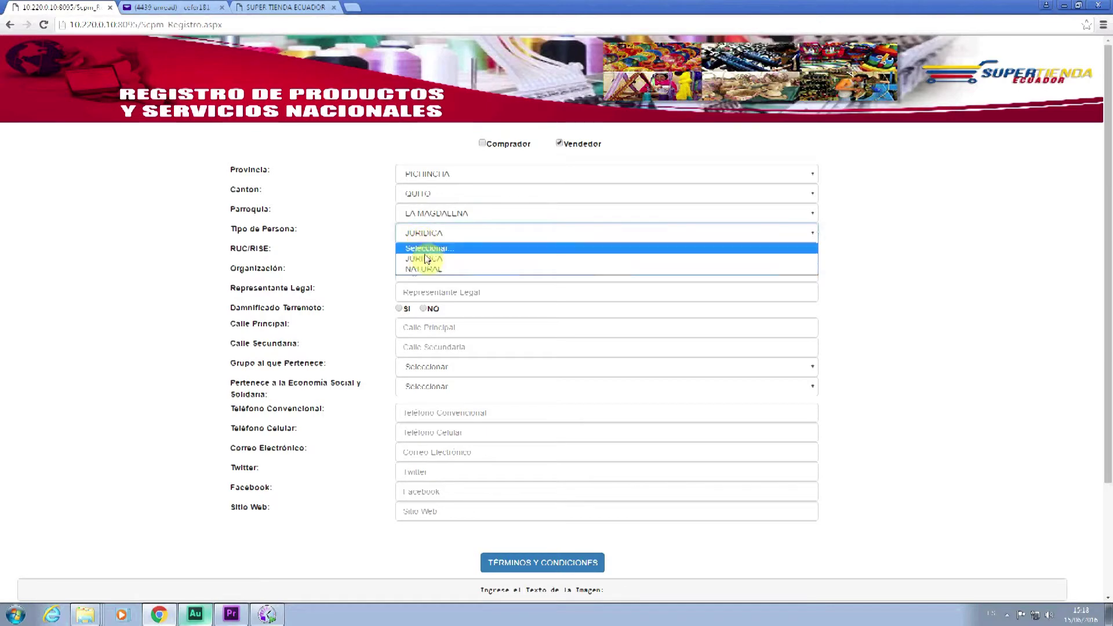
click(428, 268)
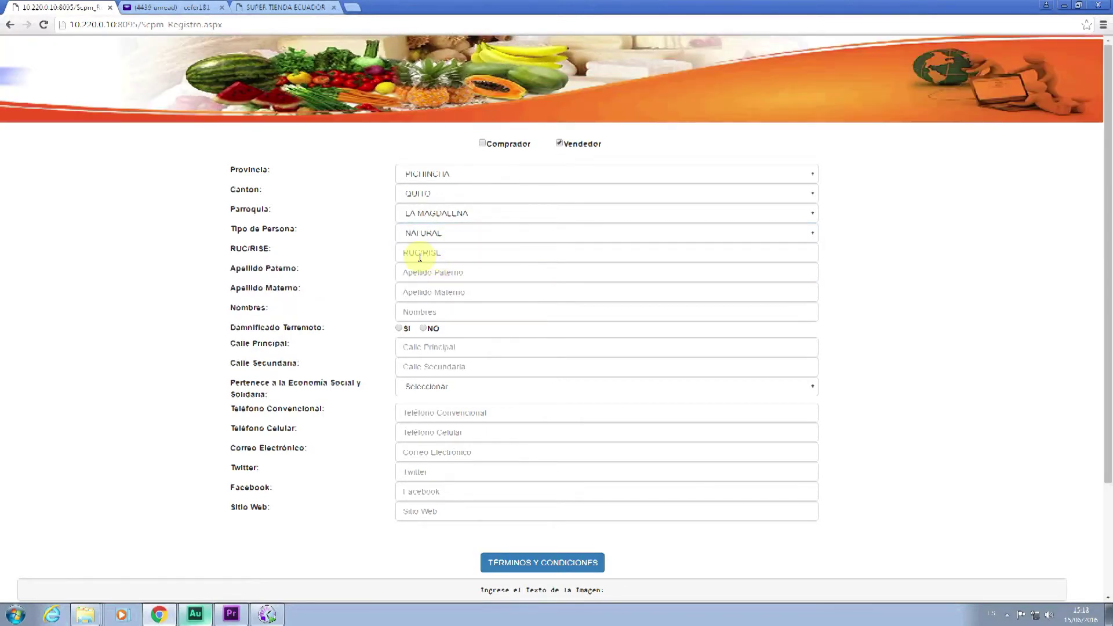
- Enter the seller's RUC/RISE number, paternal and maternal surnames, and given name
click(417, 254)
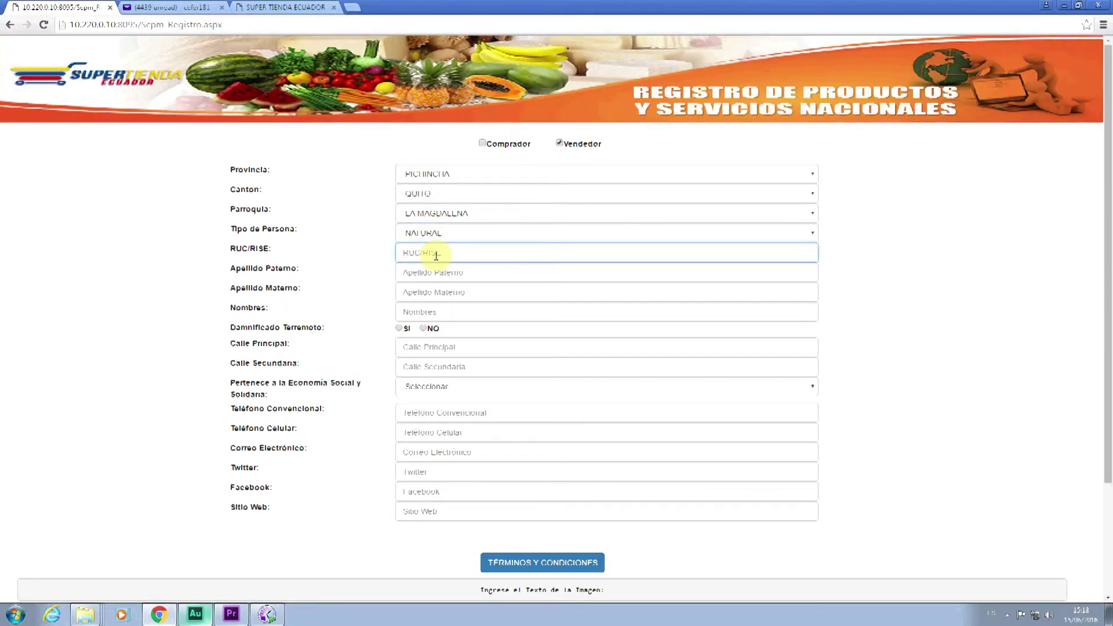
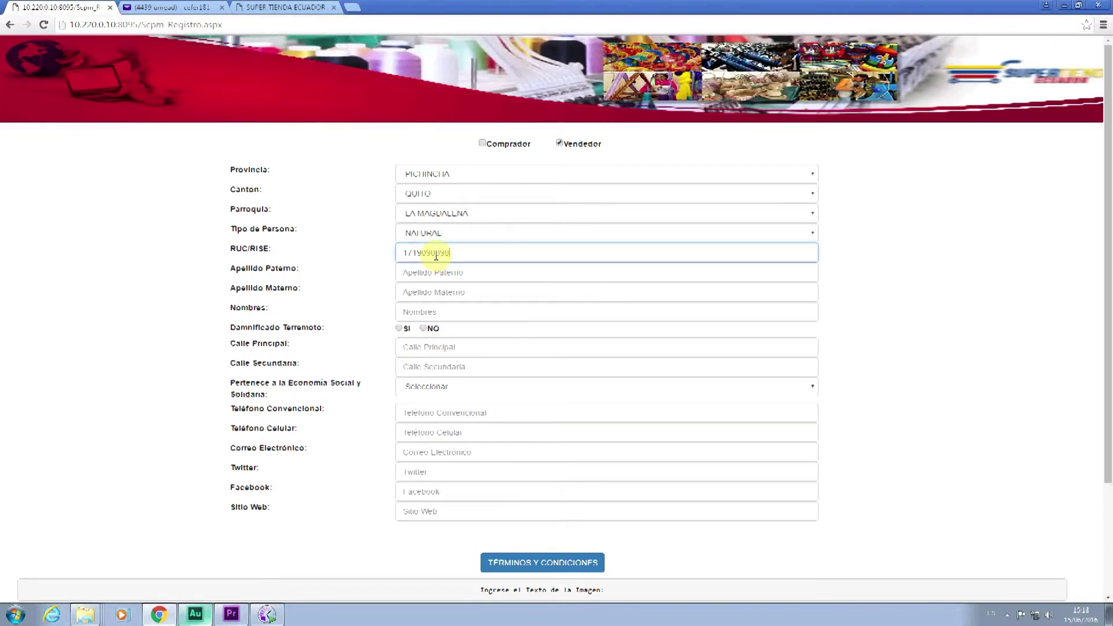
click(434, 272)
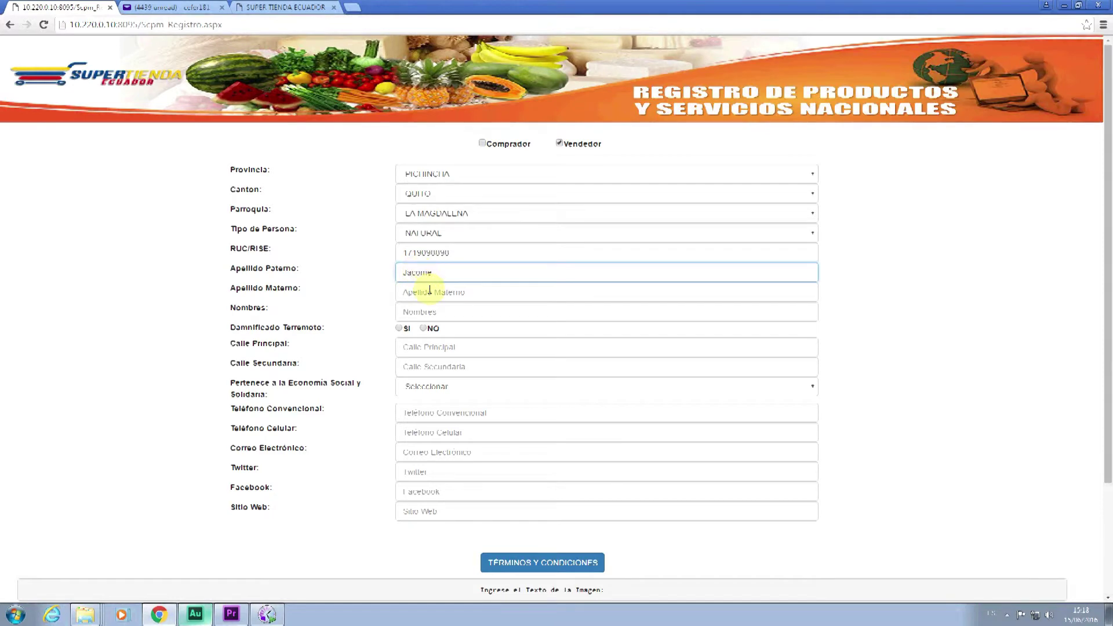
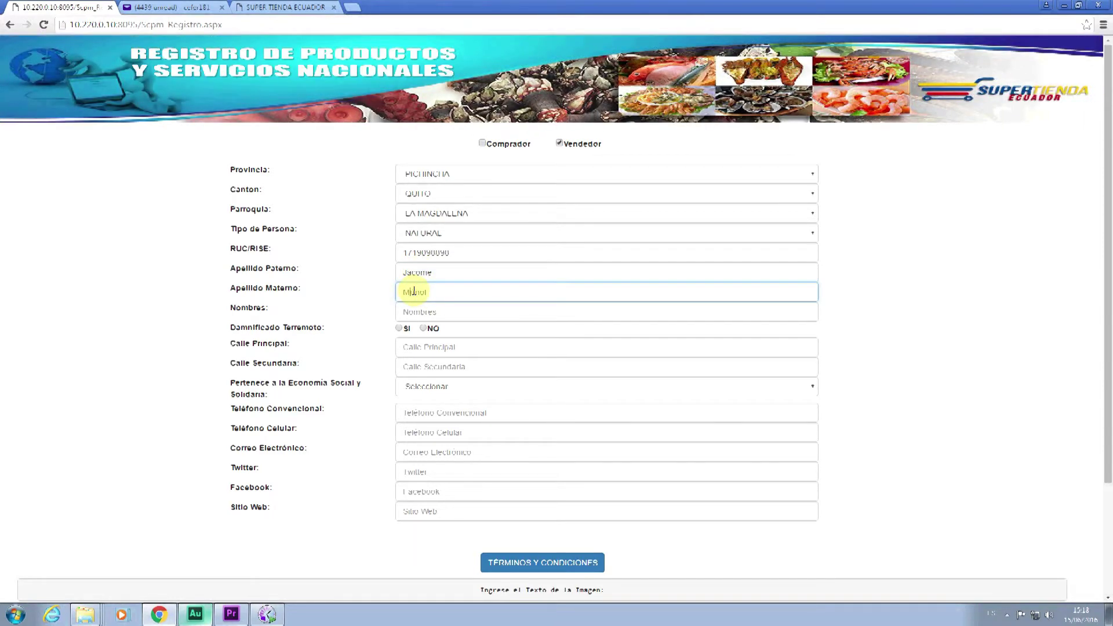
click(421, 311)
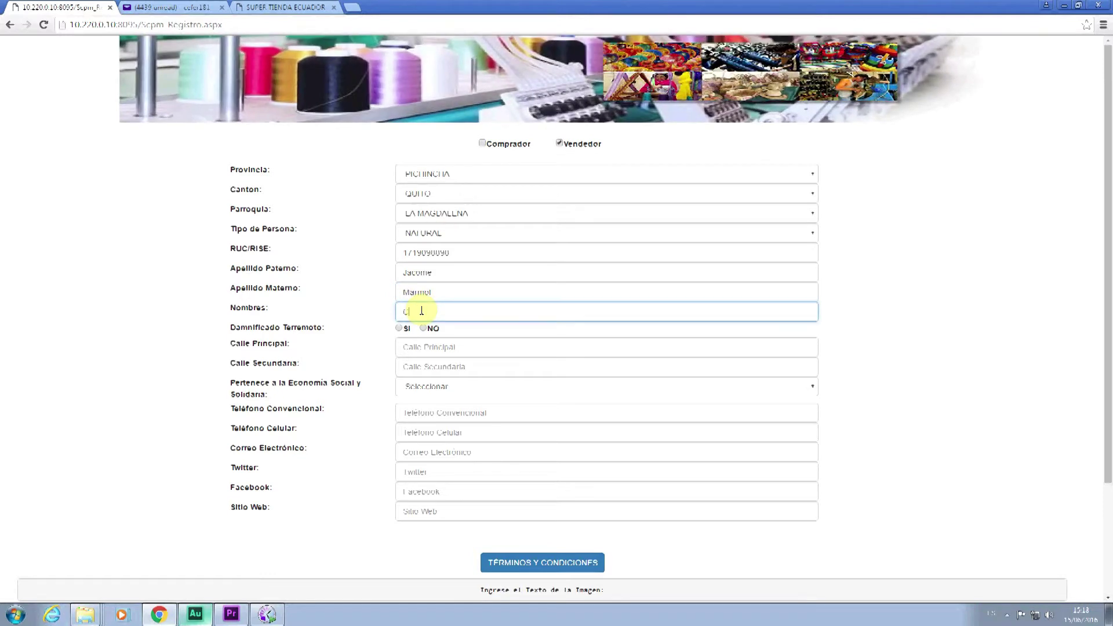
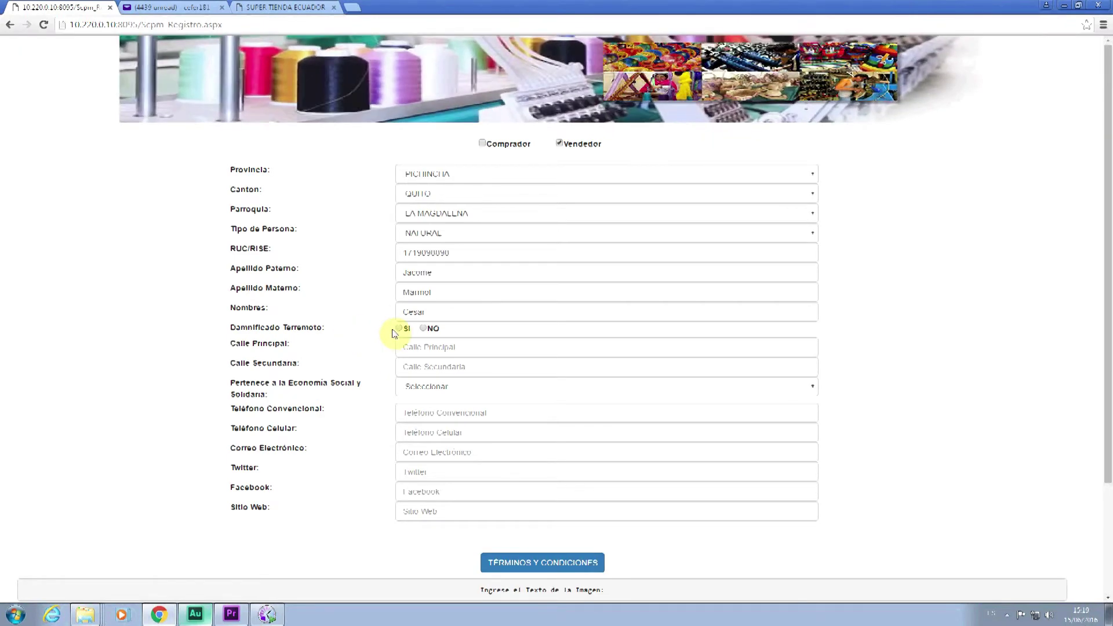
- Answer NO to the earthquake-victim question and fill in the main and secondary streets
click(425, 329)
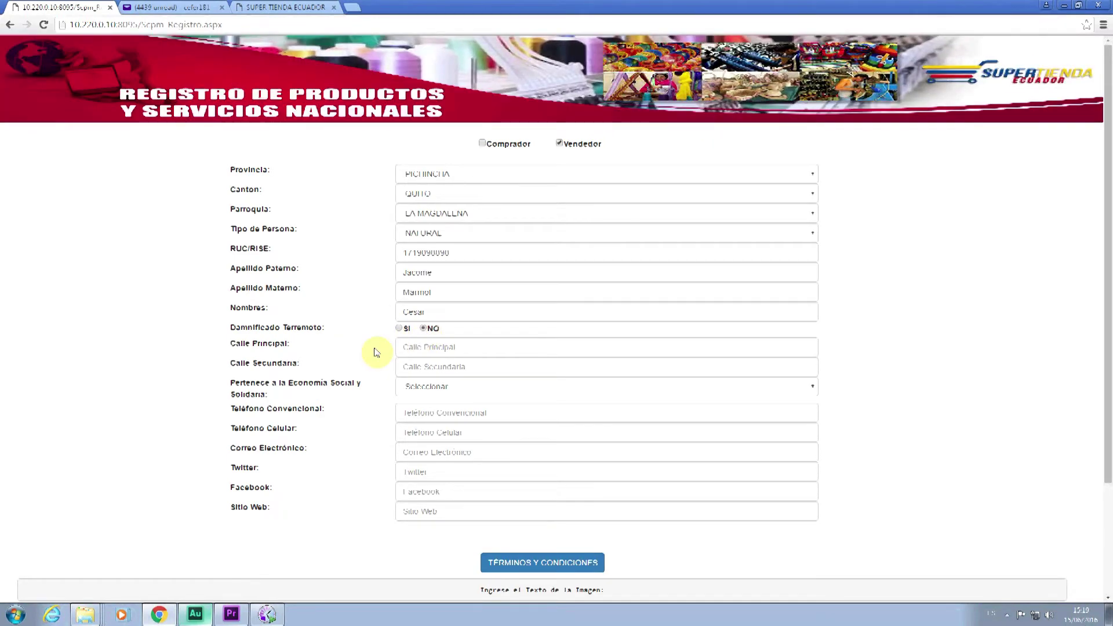
text(Lt santiago)
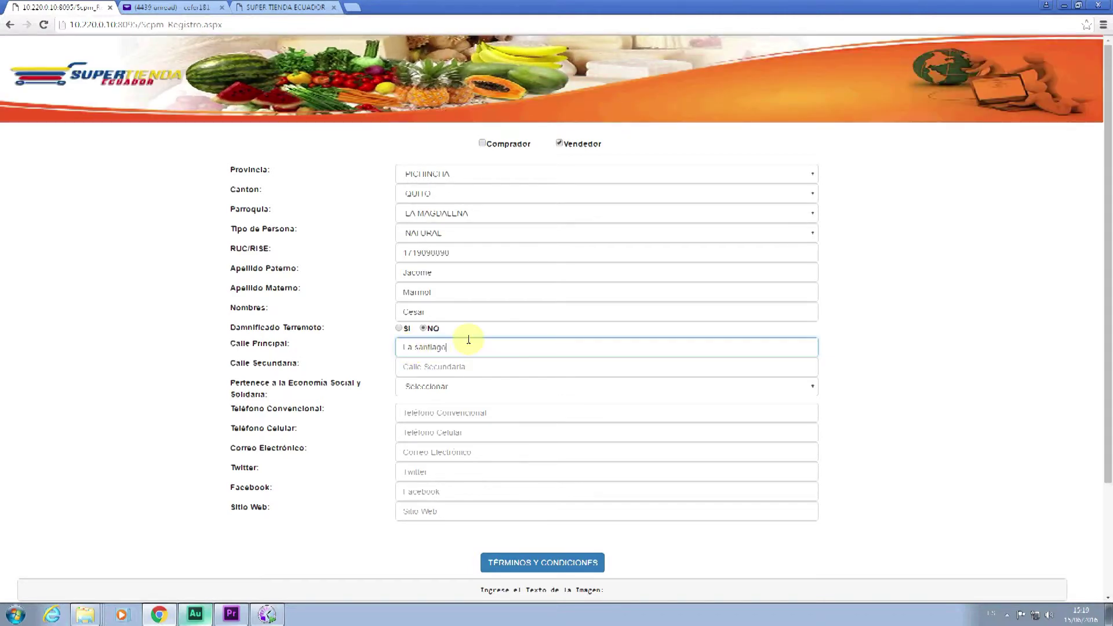
click(461, 367)
text(clalle k)
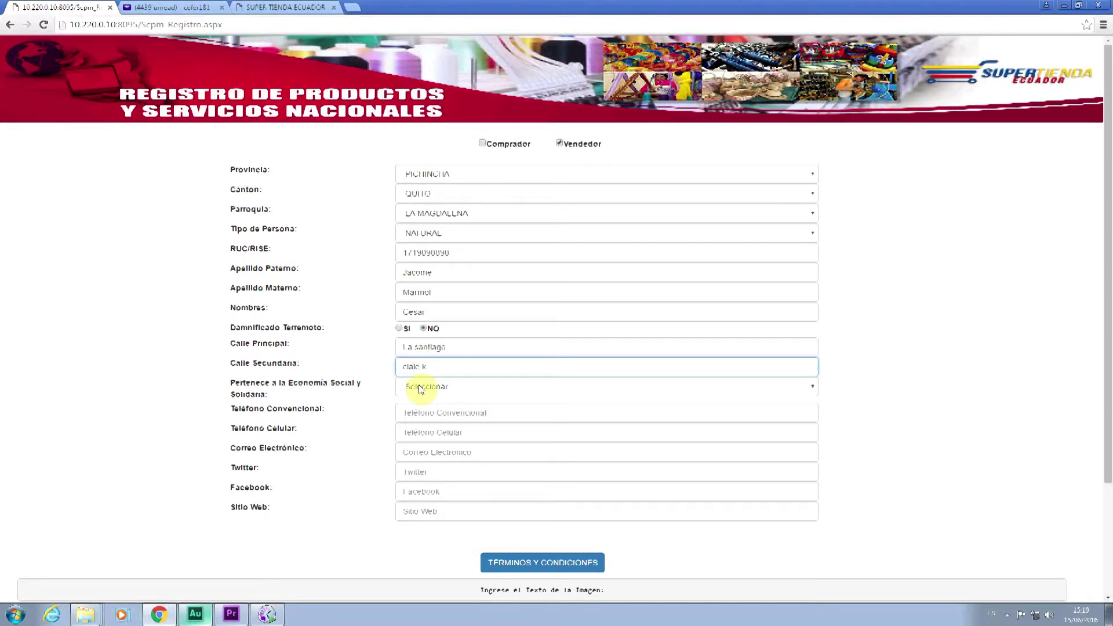
- Answer No to social-economy membership and enter the phone numbers and the seller's e-mail address
click(420, 388)
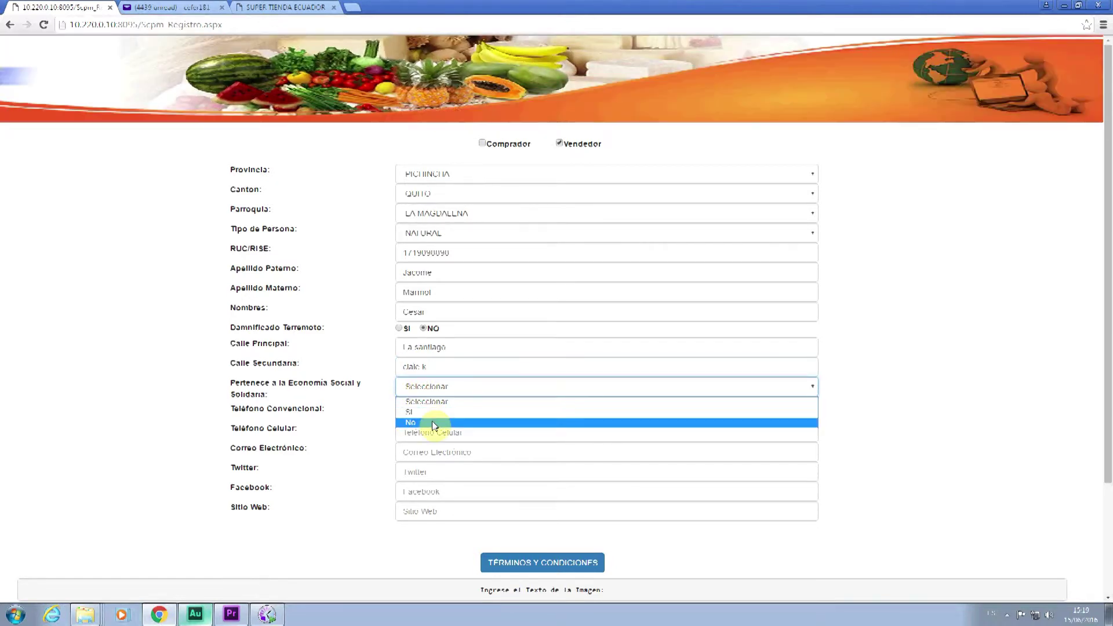
click(432, 423)
click(415, 410)
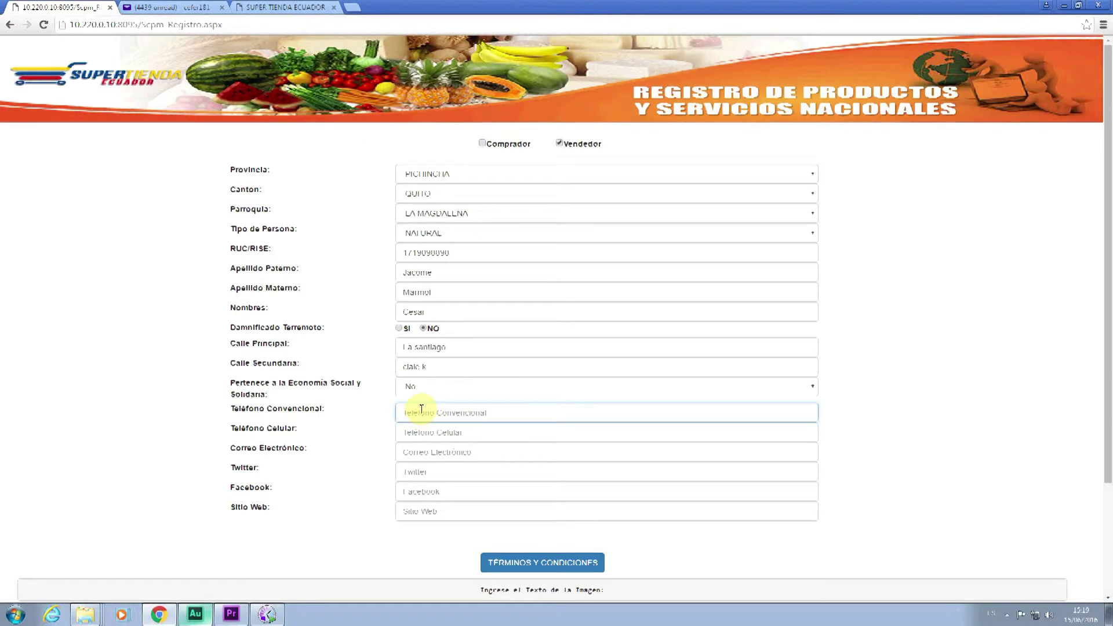
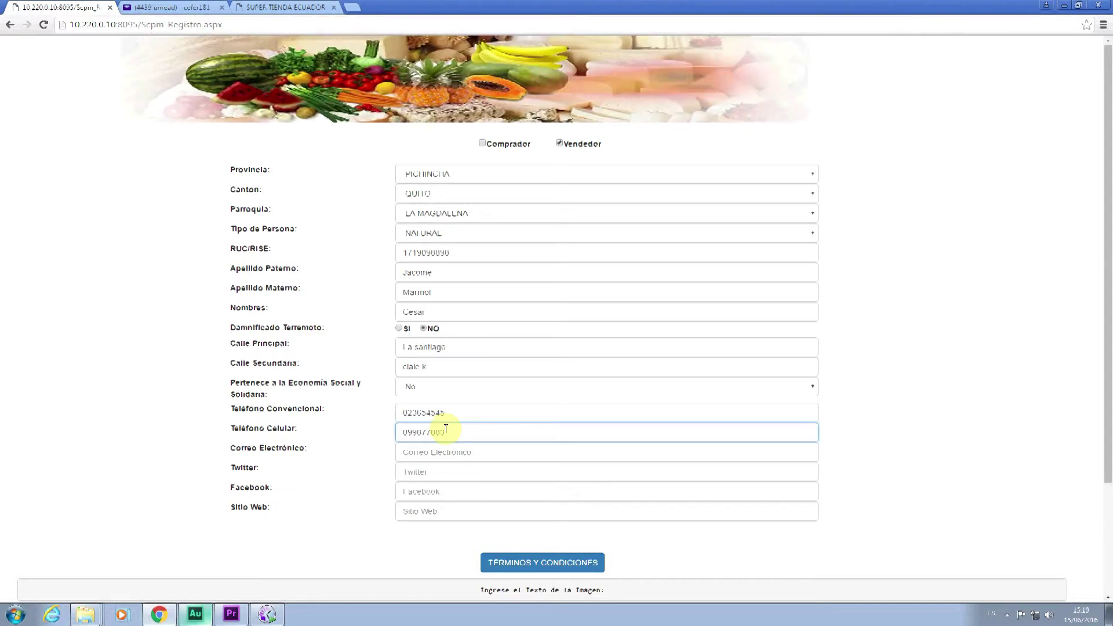
click(442, 453)
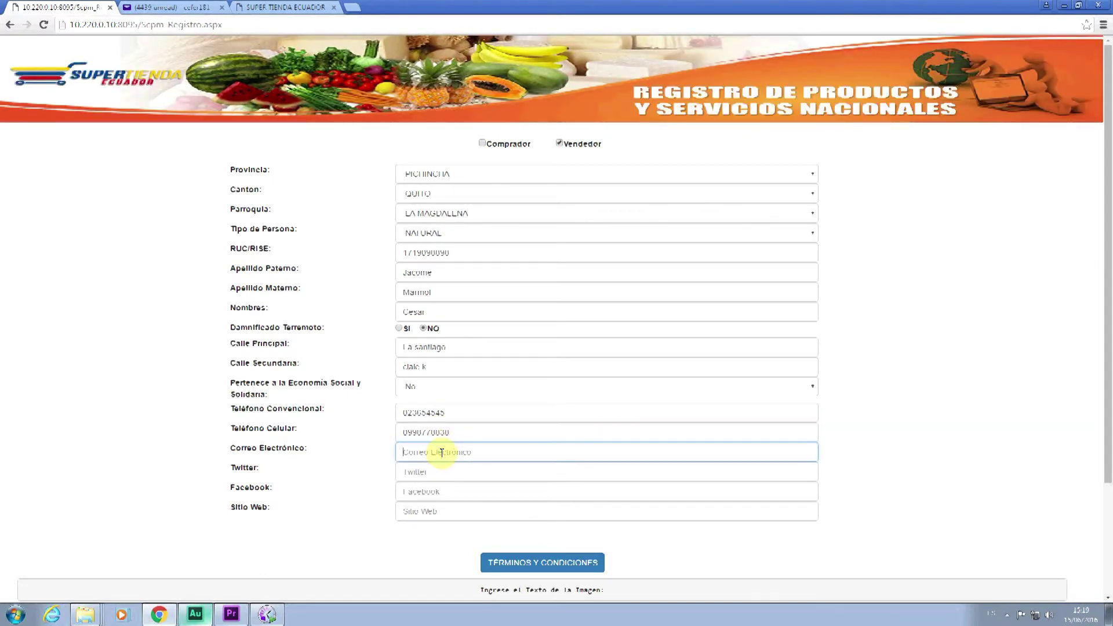
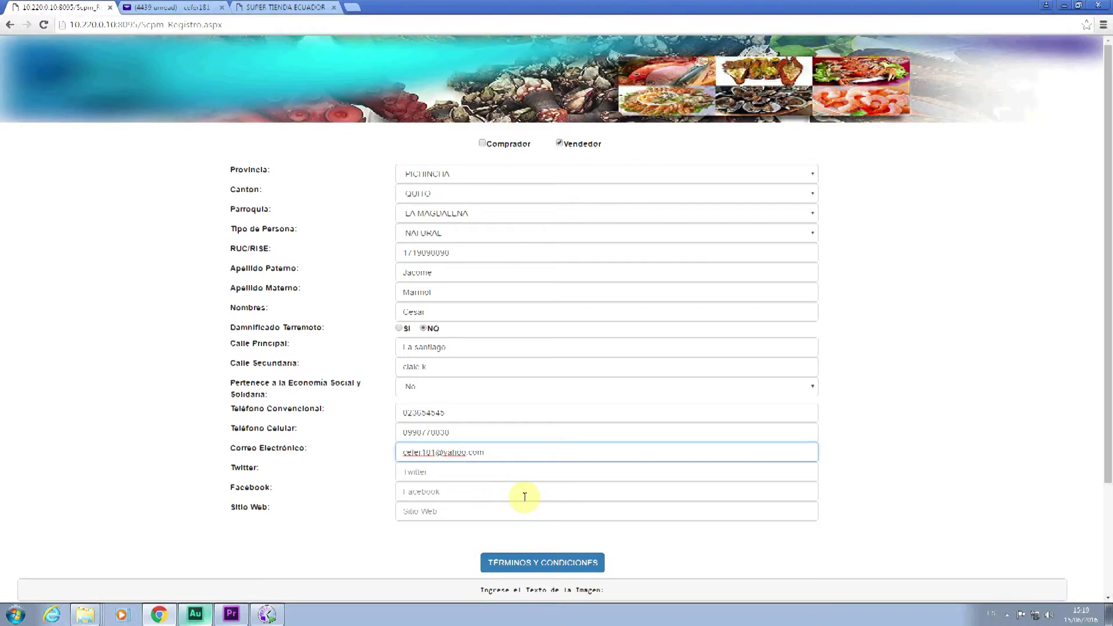
scroll(522, 499, down, 2)
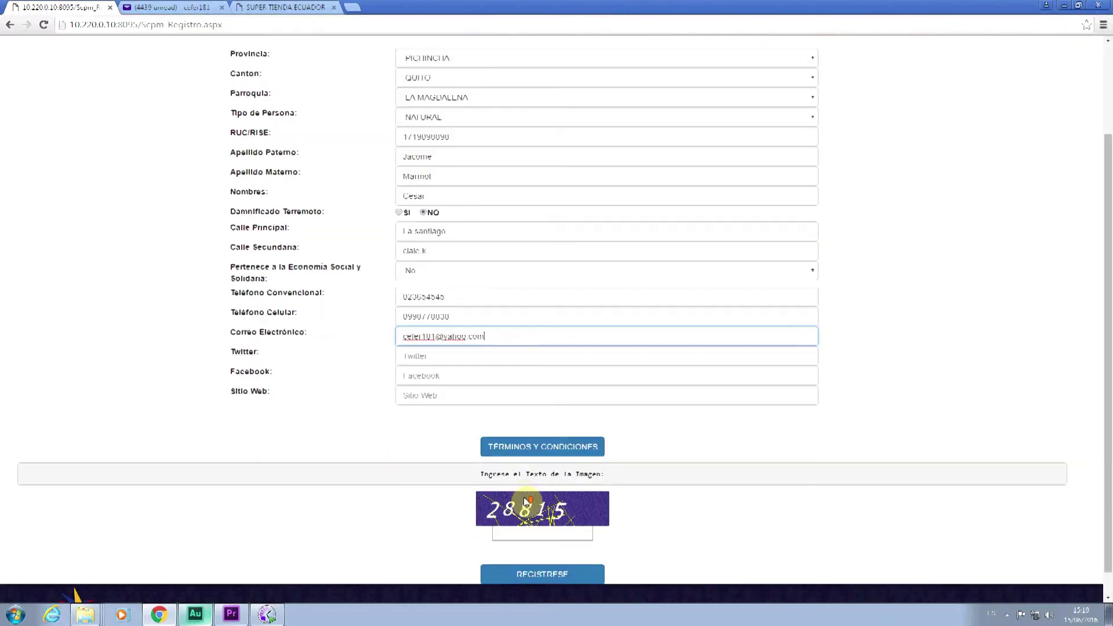
- Read through the TÉRMINOS Y CONDICIONES, accept them, and confirm both alerts
click(545, 454)
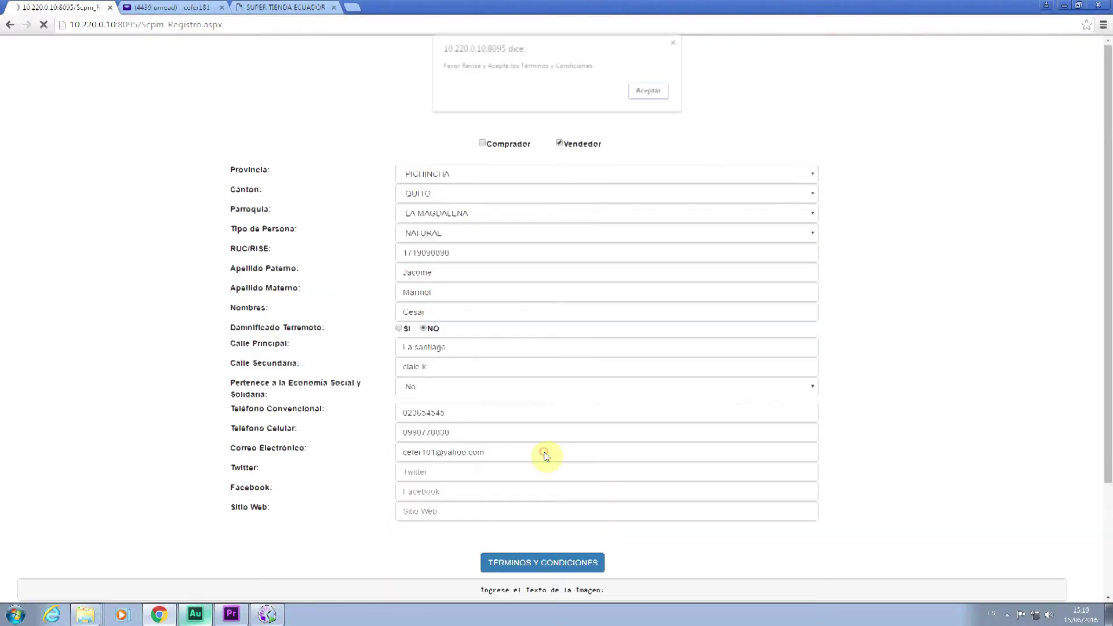
click(650, 93)
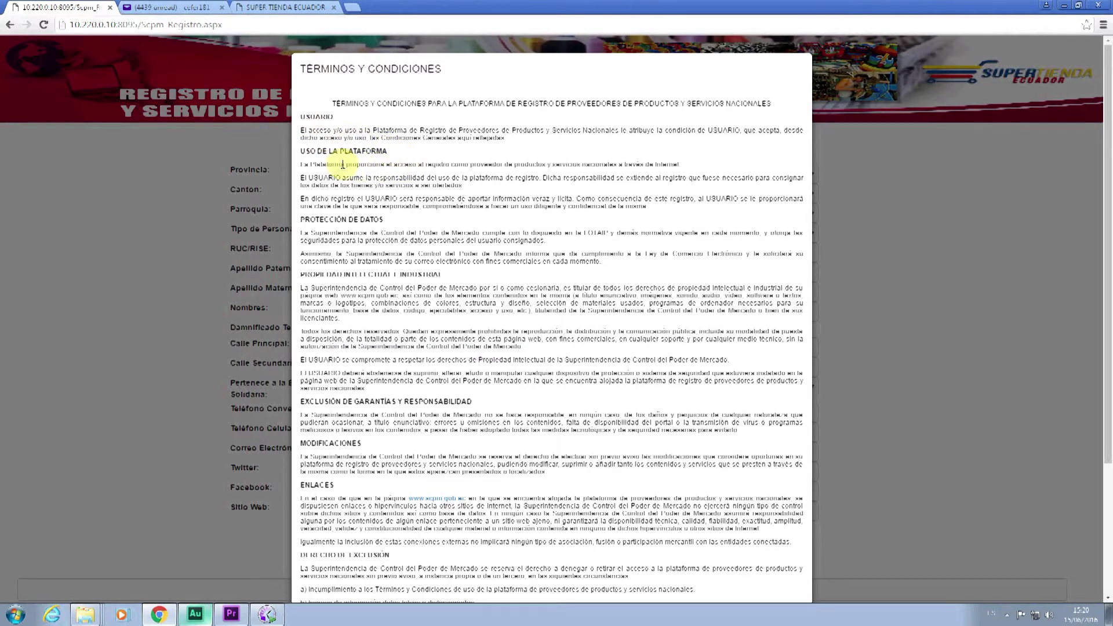
scroll(367, 174, down, 1)
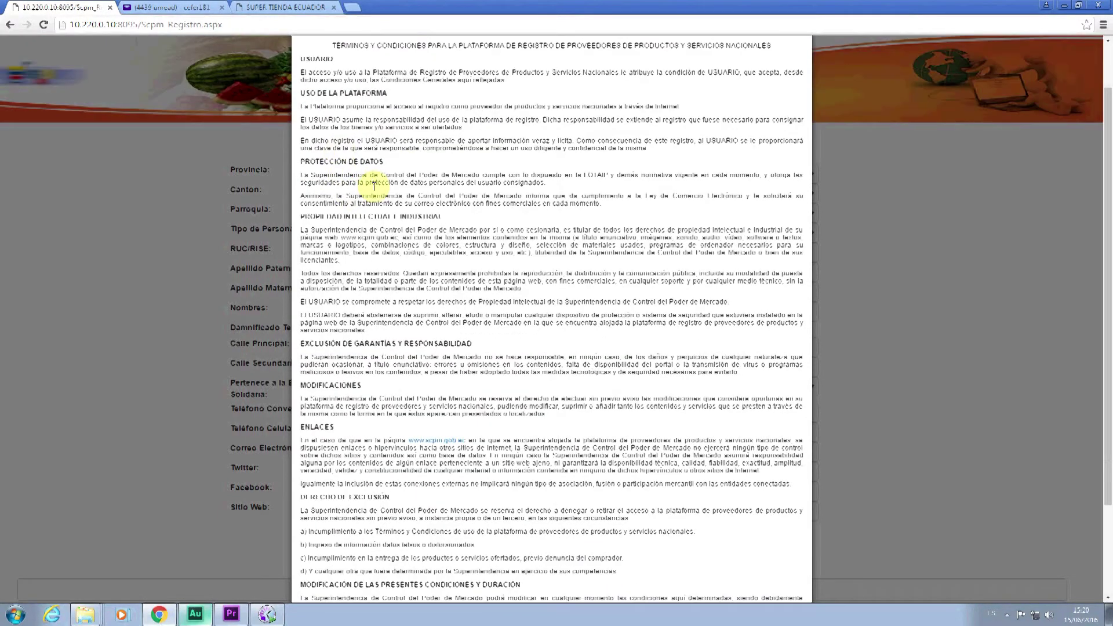
scroll(374, 186, down, 1)
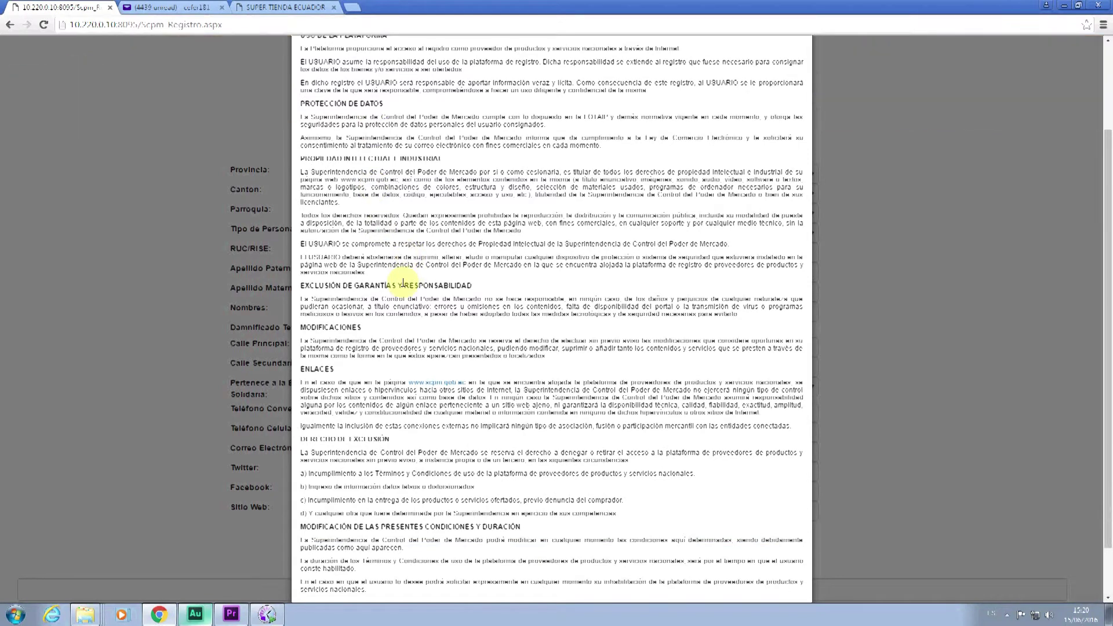
scroll(418, 301, down, 1)
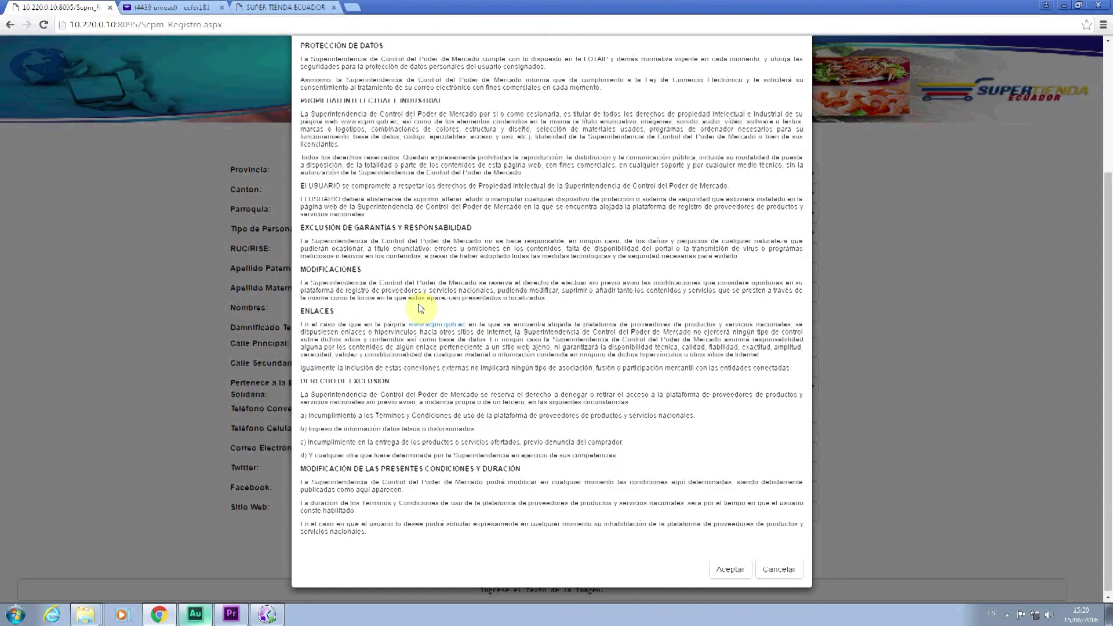
scroll(421, 308, down, 1)
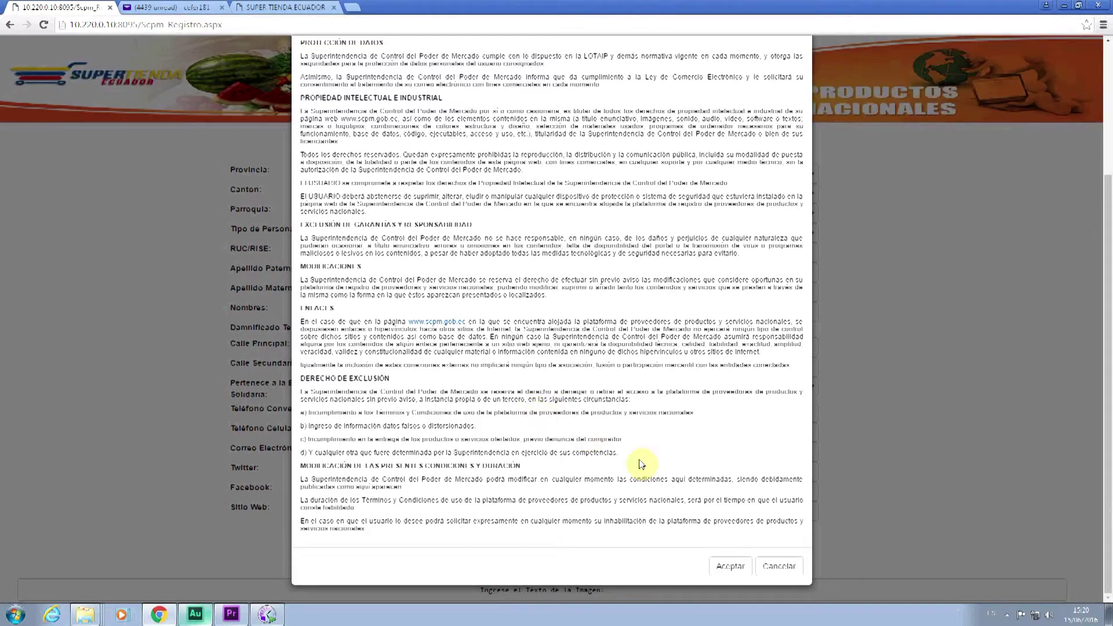
click(731, 569)
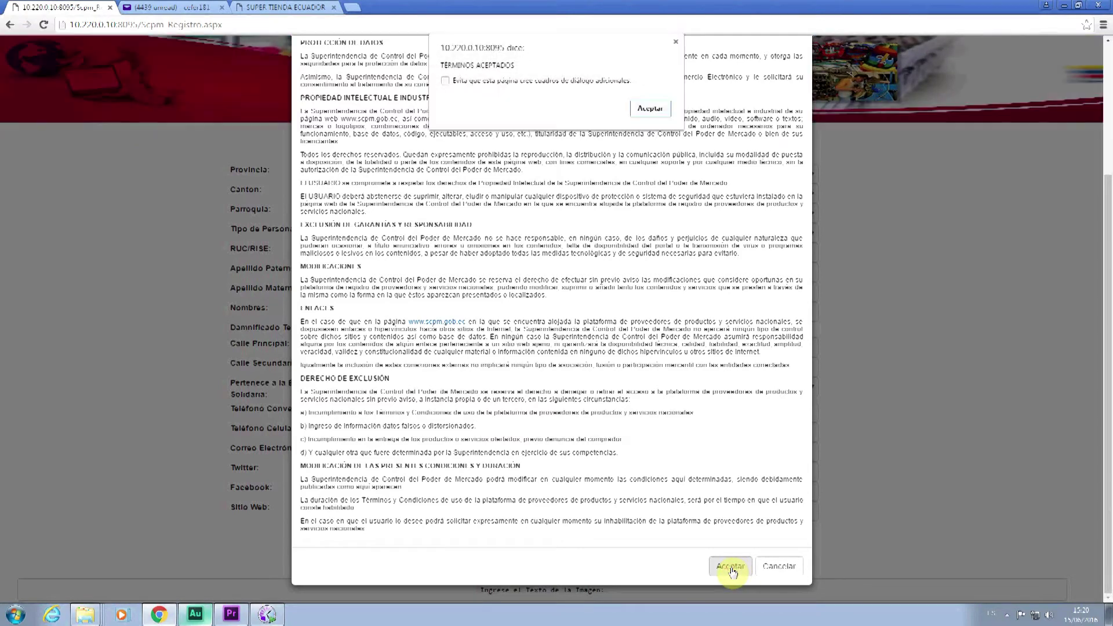
click(646, 114)
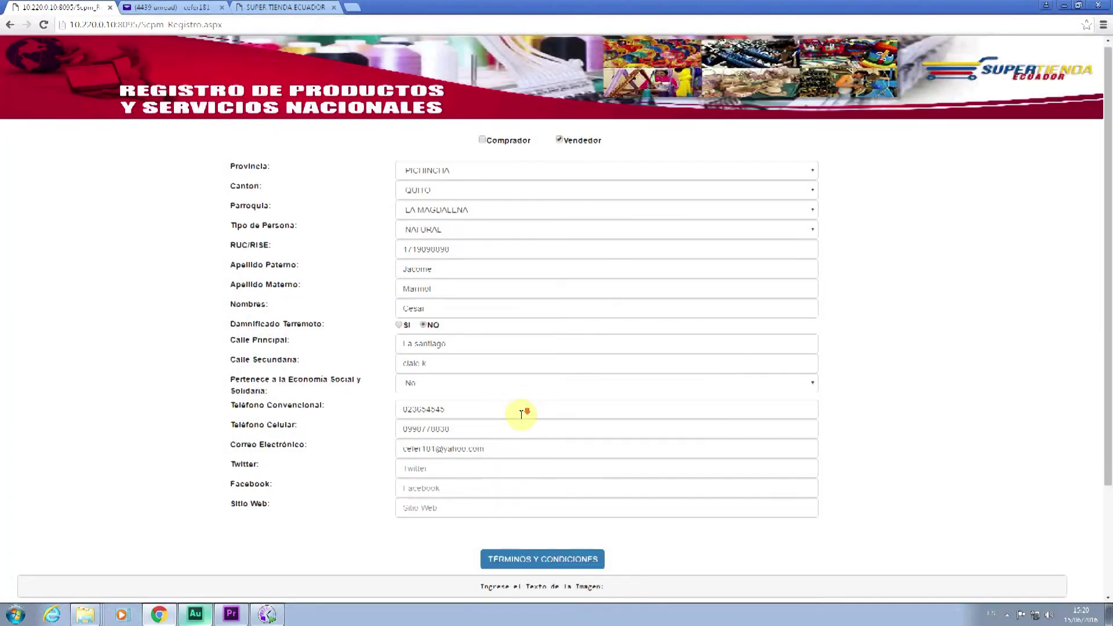
- Submit the seller registration with REGISTRESE and continue to INGRESE AL SISTEMA
scroll(521, 416, down, 2)
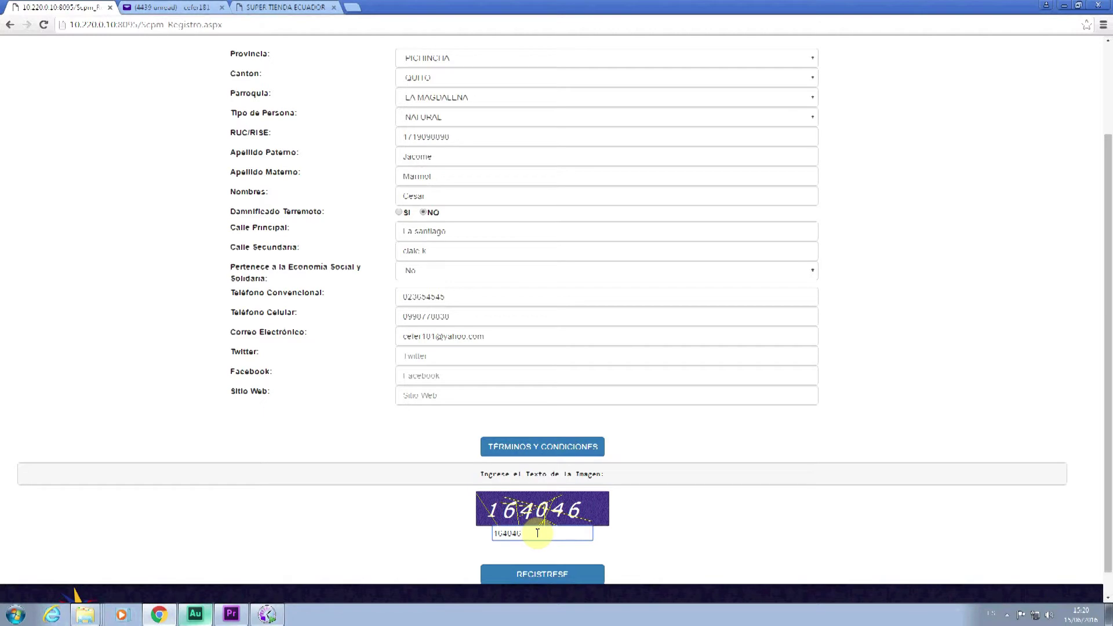
scroll(555, 565, down, 1)
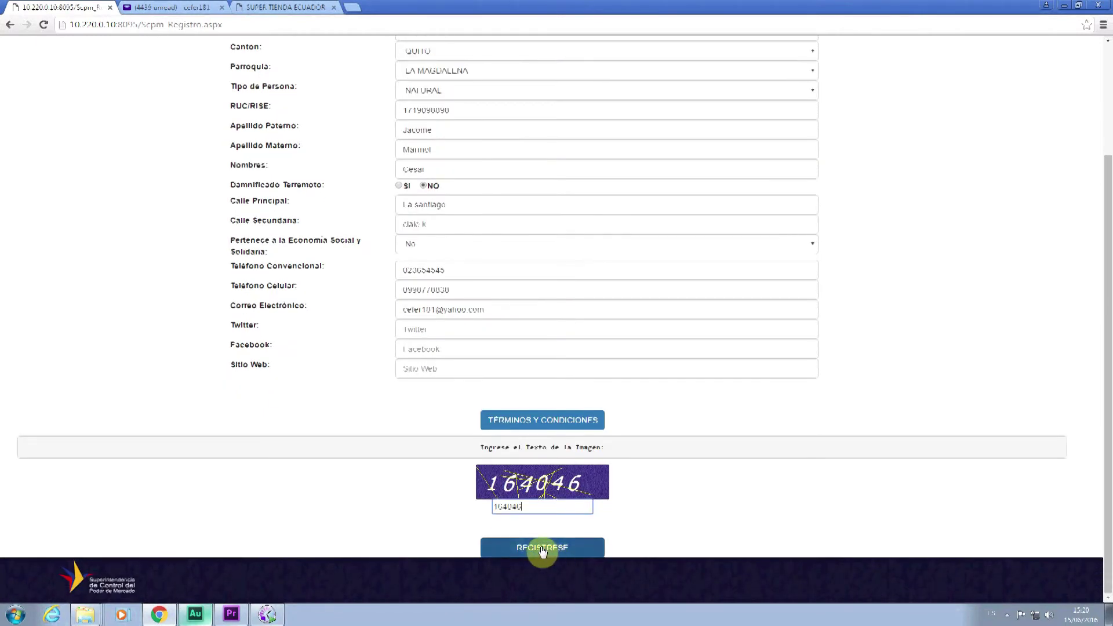
click(542, 549)
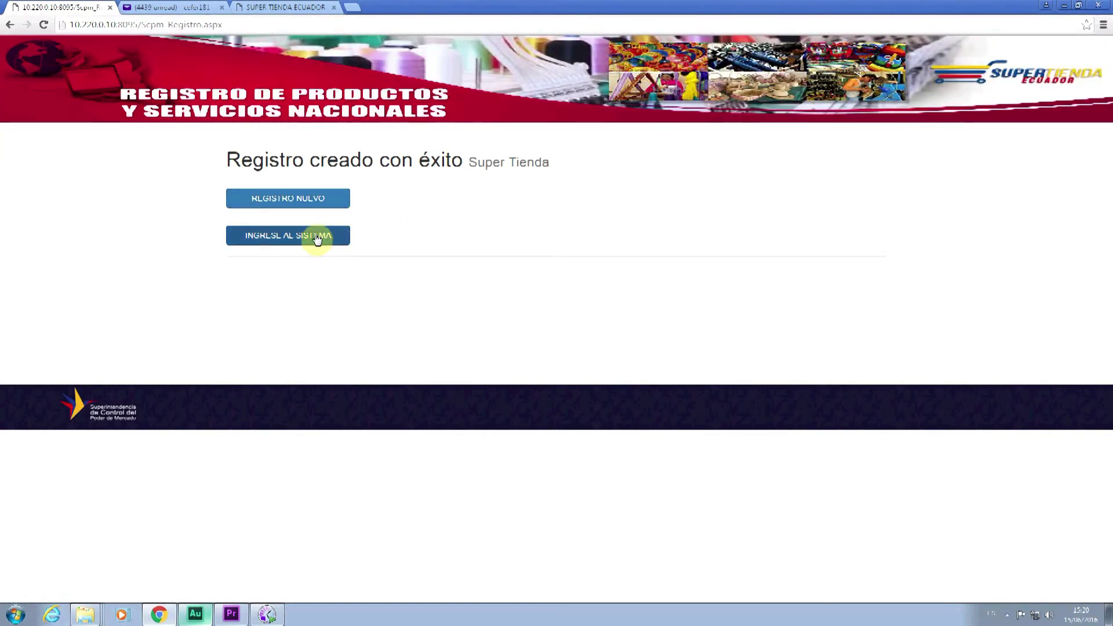
click(317, 239)
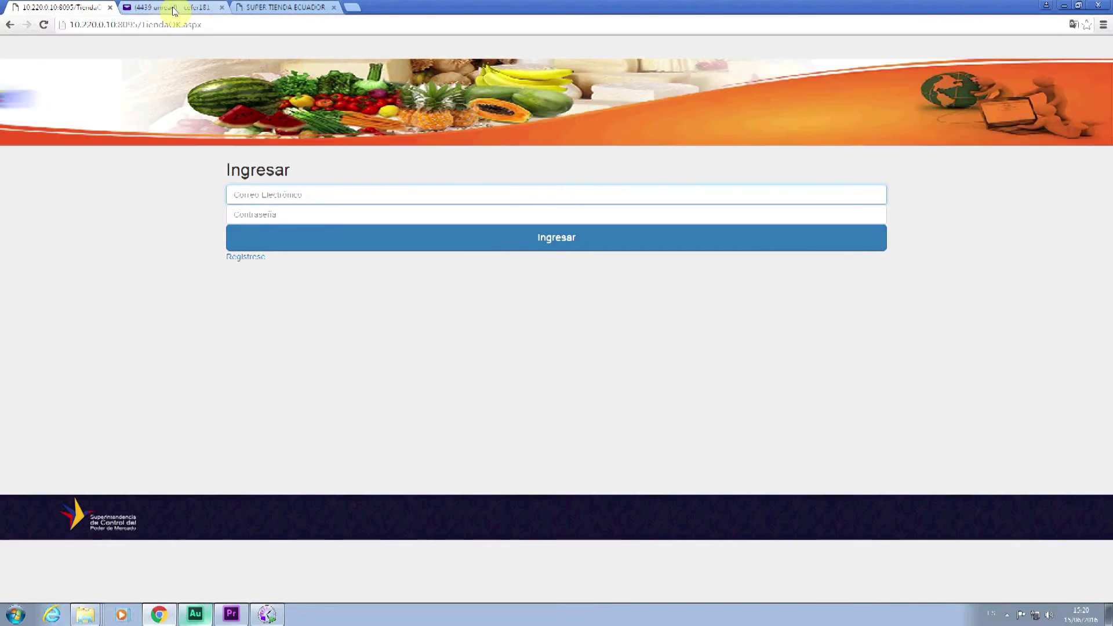
- Read the REGISTRO SATISFACTORIO e-mail in Yahoo Mail, then go back to the SUPER TIENDA ECUADOR tab
click(174, 11)
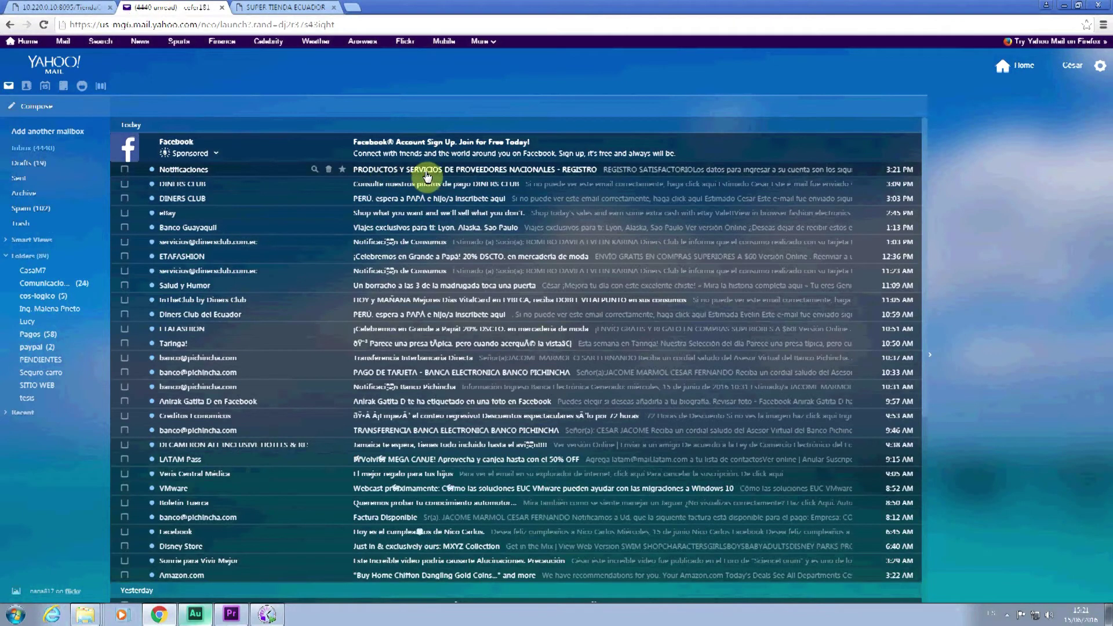
click(497, 171)
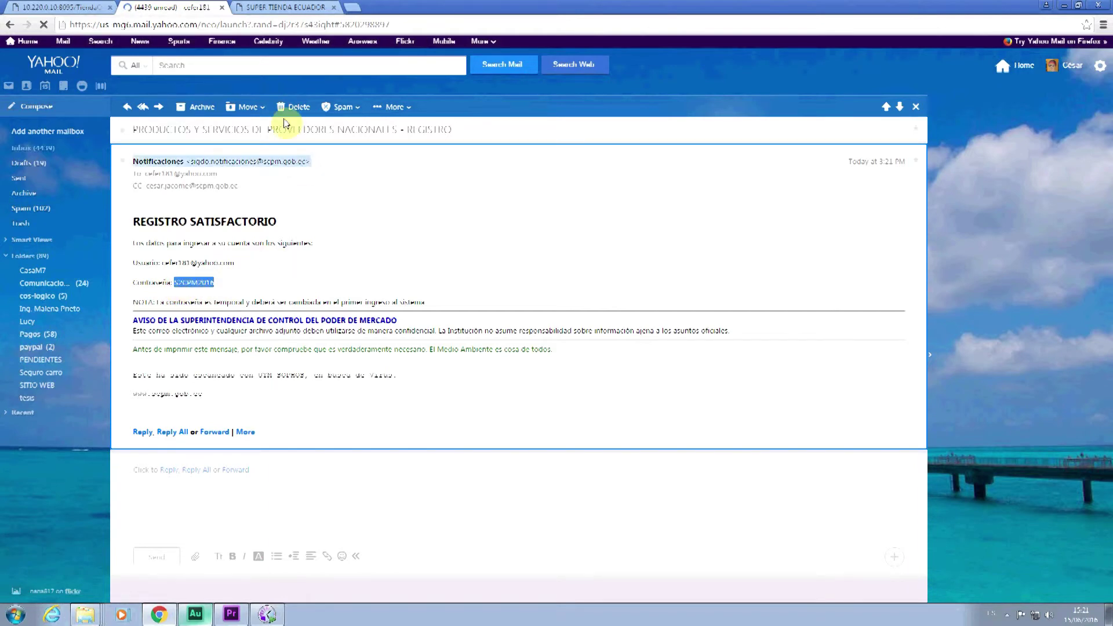
click(268, 6)
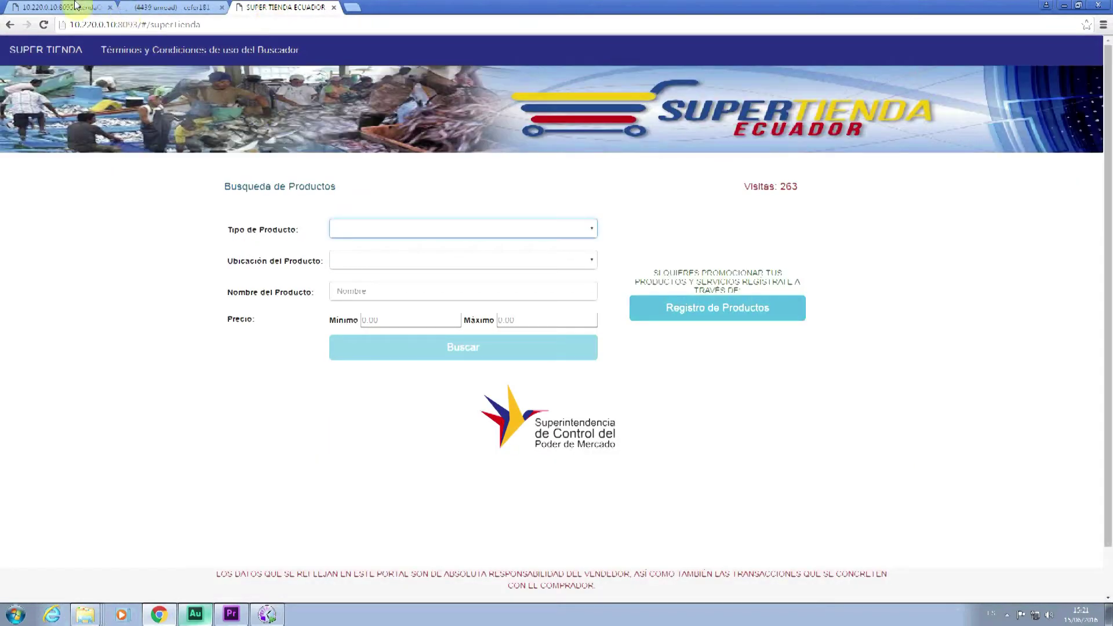
- Sign in with the account e-mail and temporary password, acknowledging the password-change alert
click(75, 6)
text(ce)
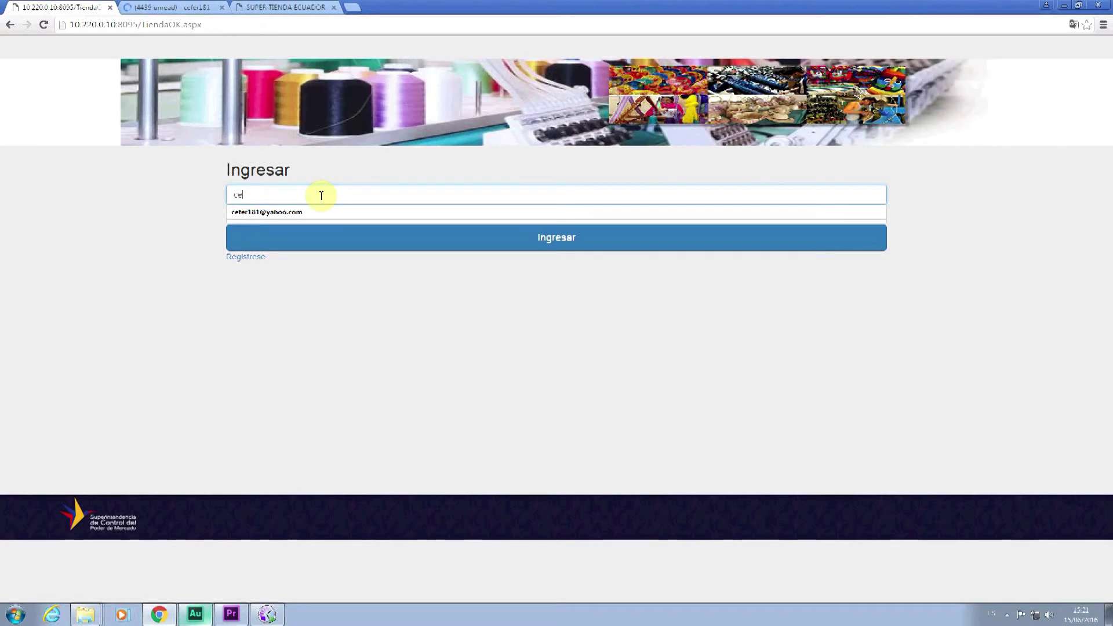
key(Down)
key(Return)
click(312, 214)
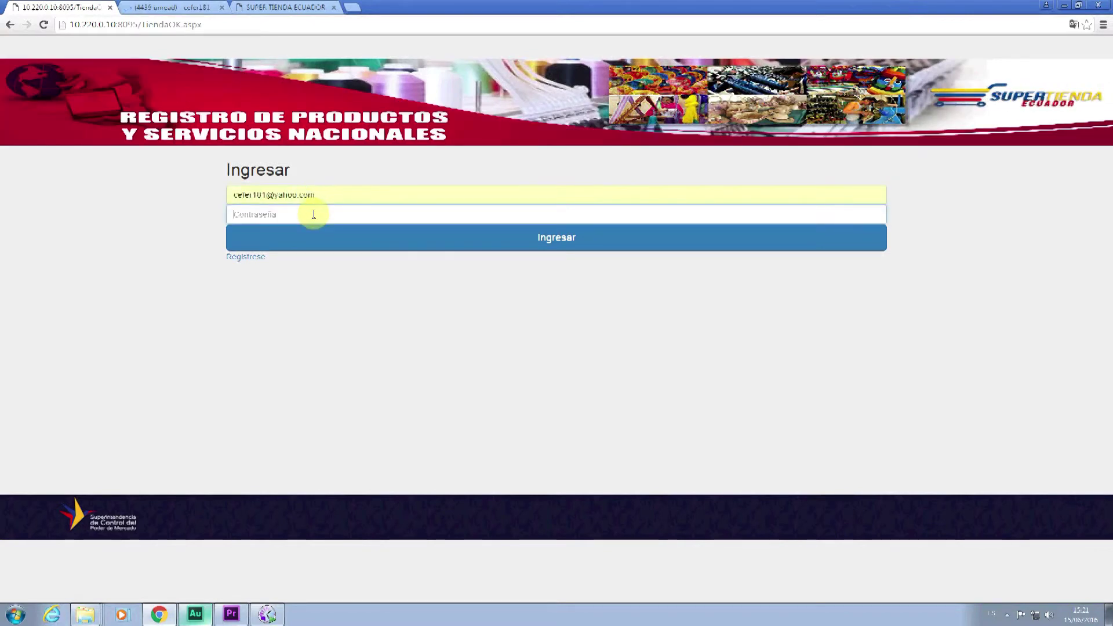
click(517, 242)
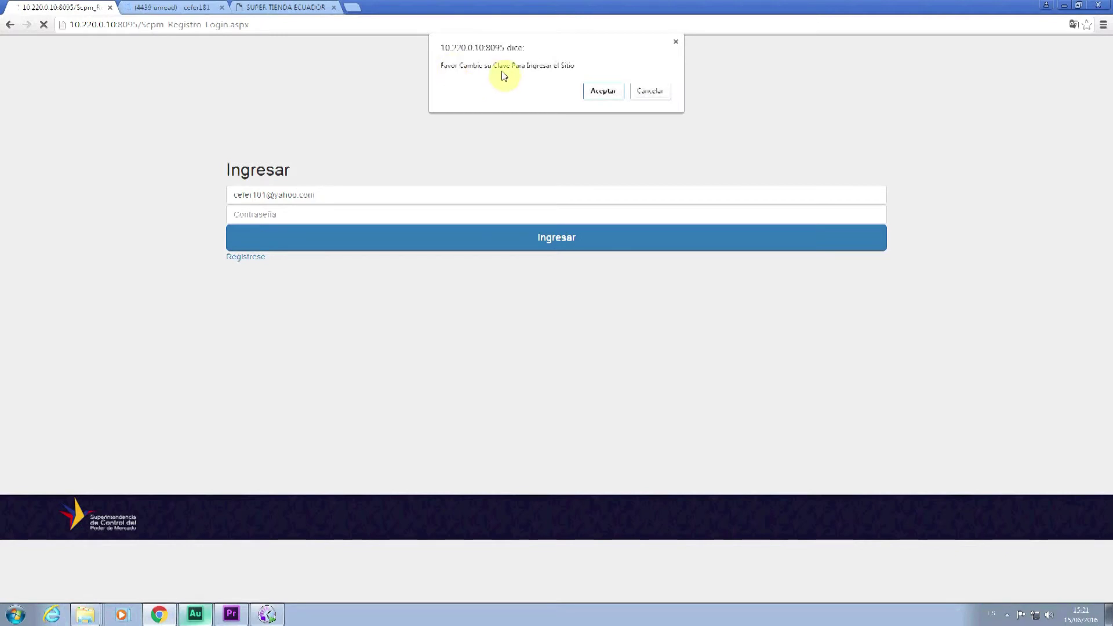
click(602, 94)
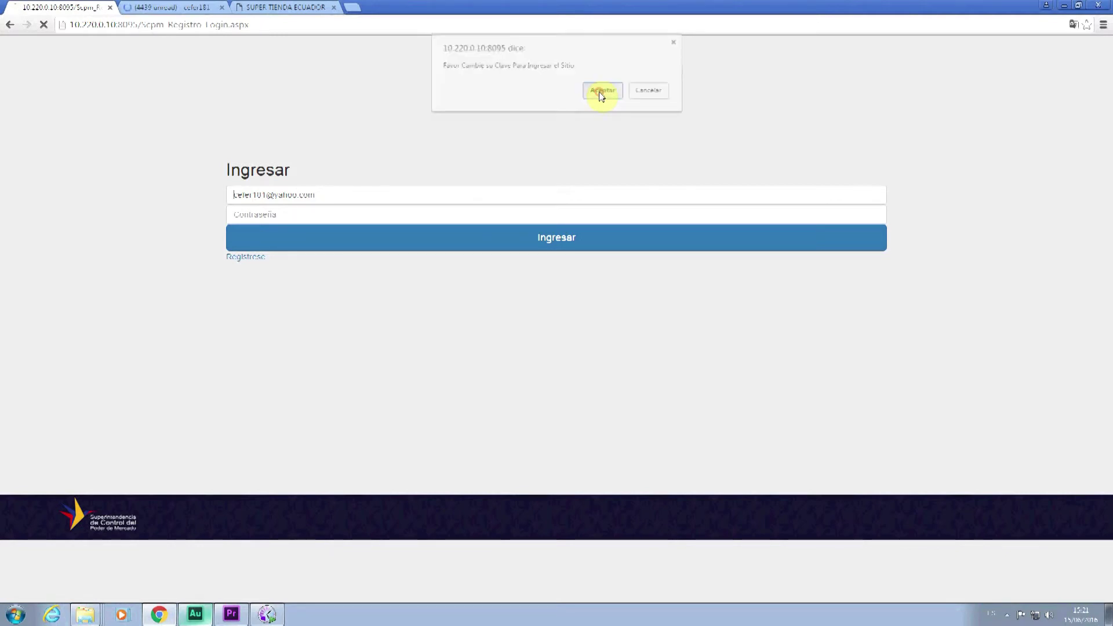
- In CAMBIO DE CLAVE, enter the username, current password and new password twice, then save
click(505, 169)
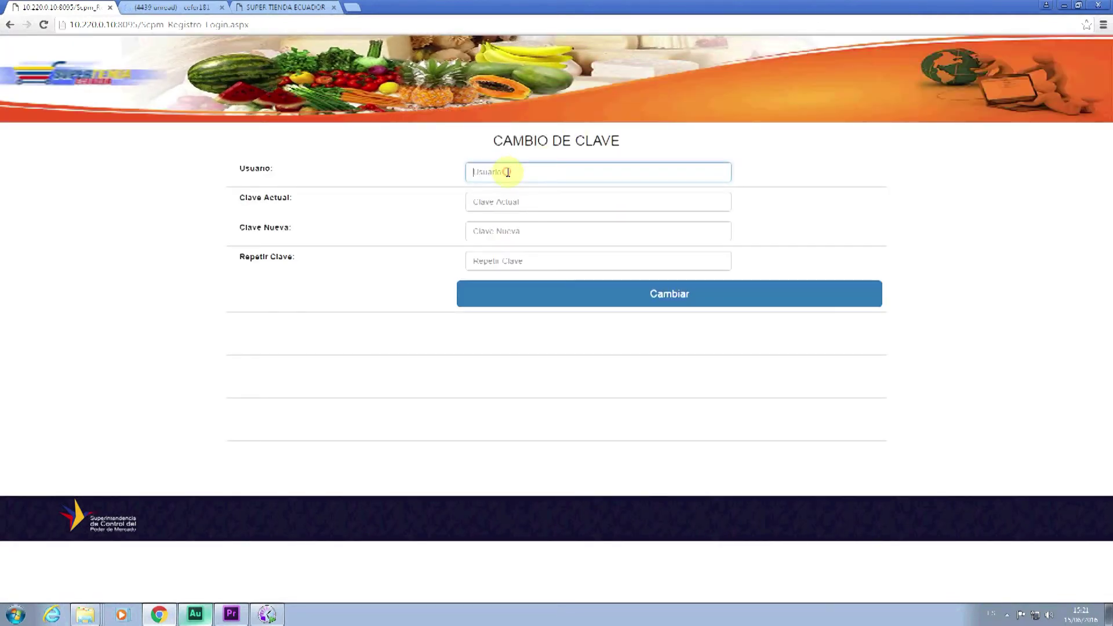
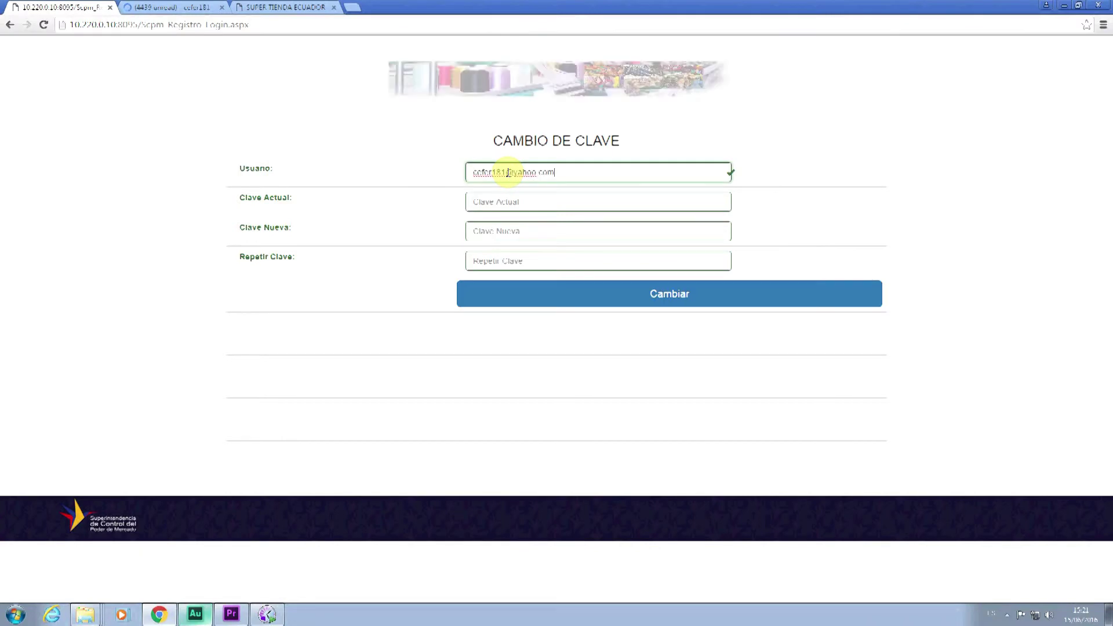
click(500, 201)
text(*********)
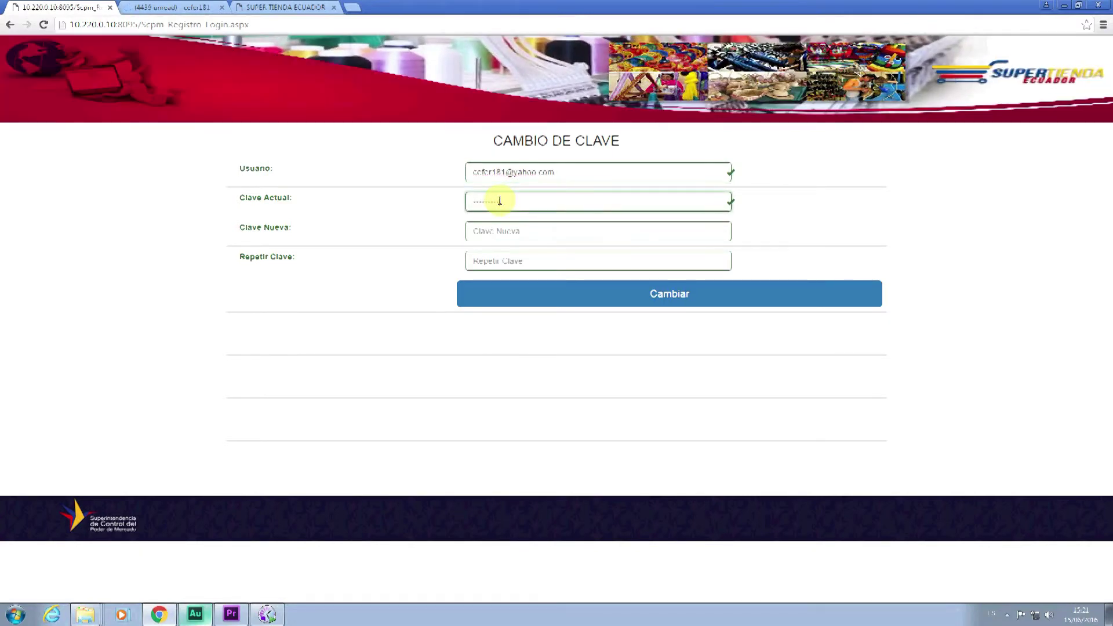
click(507, 232)
text(********)
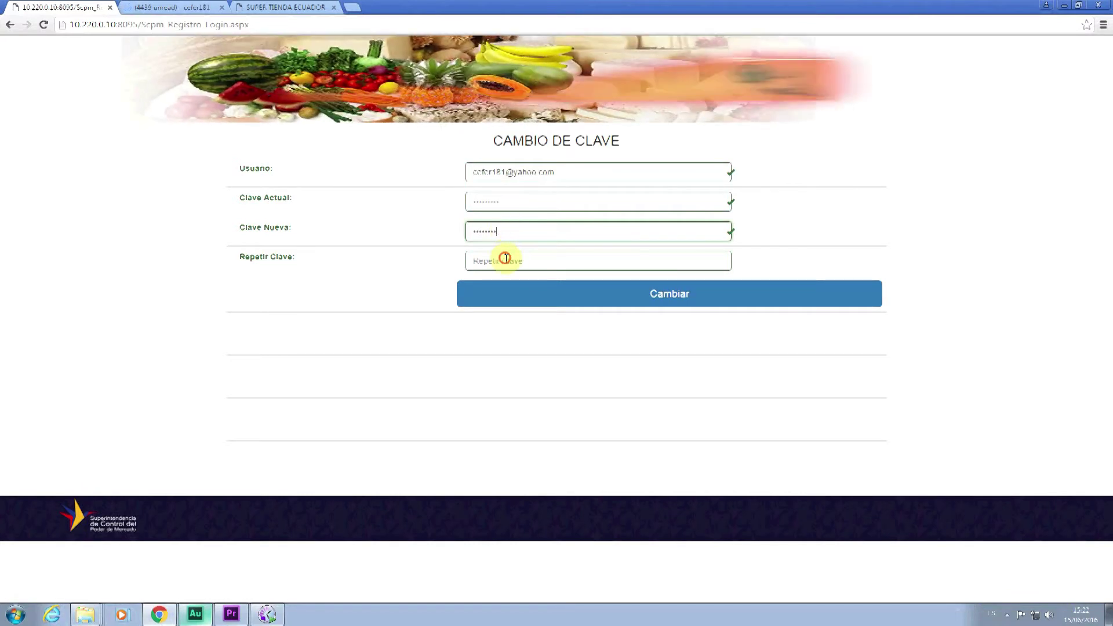
click(506, 258)
text(********)
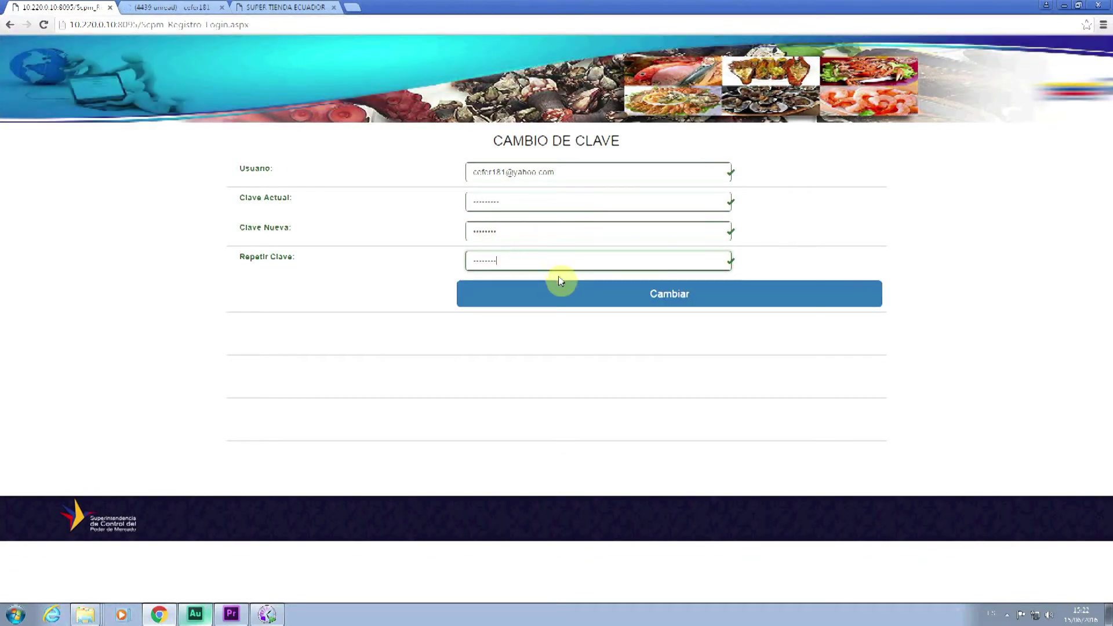
click(621, 293)
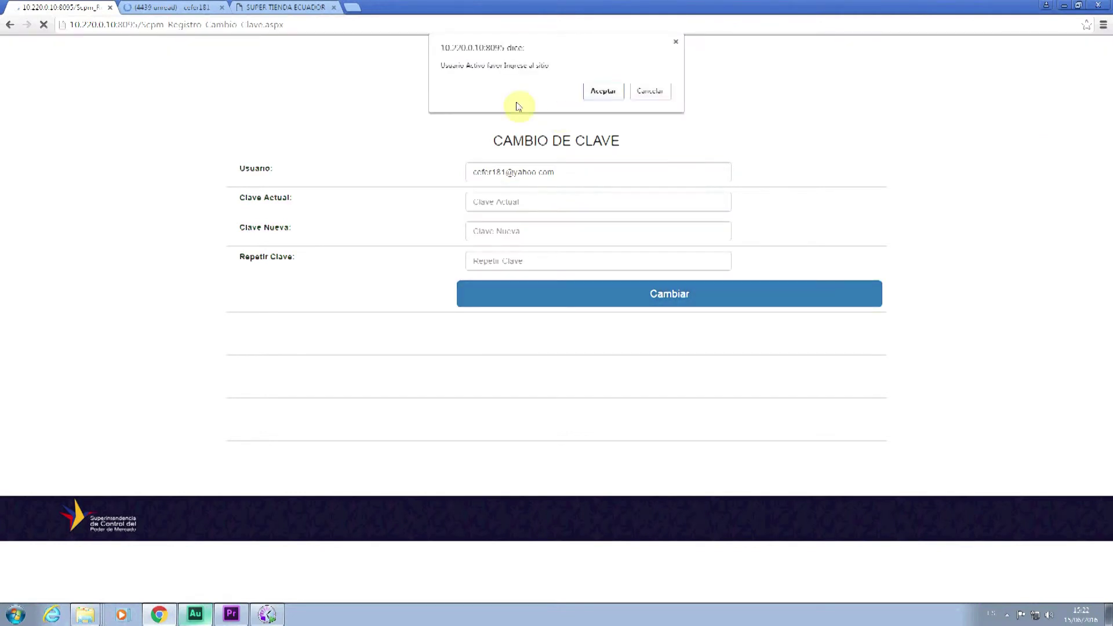
click(603, 92)
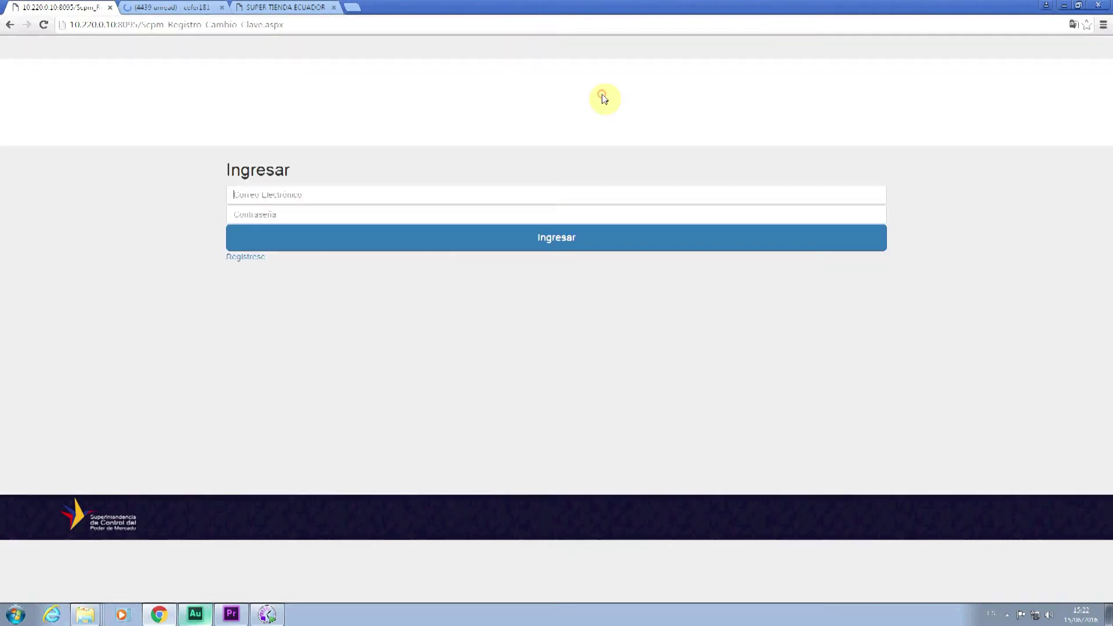
- Sign in with the account e-mail and new password, declining Chrome's save-password offer with Nunca
text(ce)
click(351, 210)
click(352, 209)
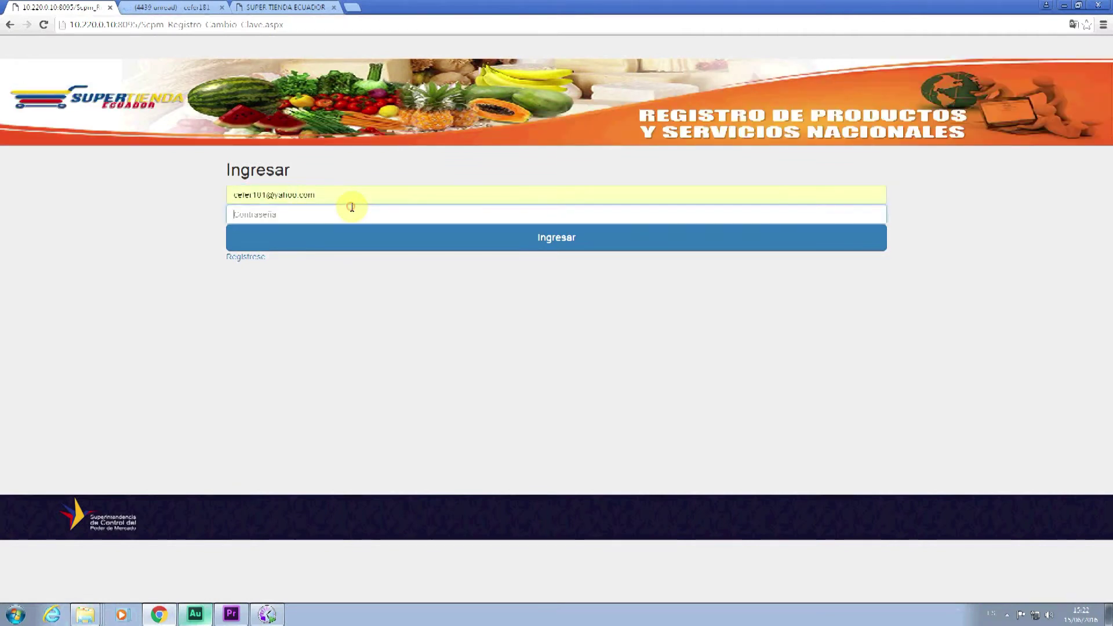
text(********)
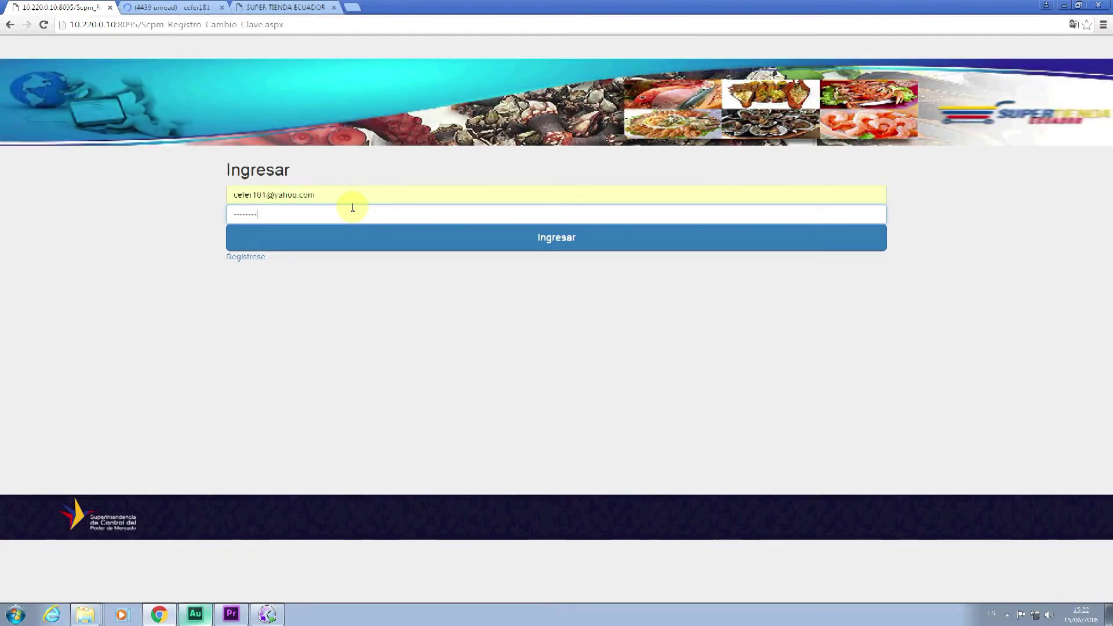
click(545, 237)
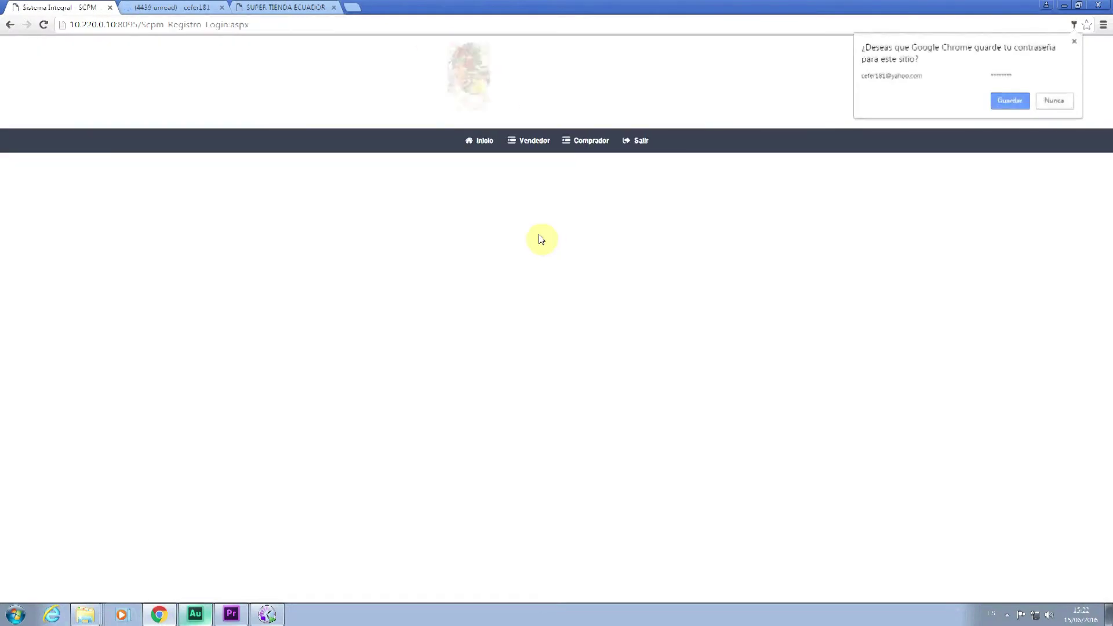
click(1055, 101)
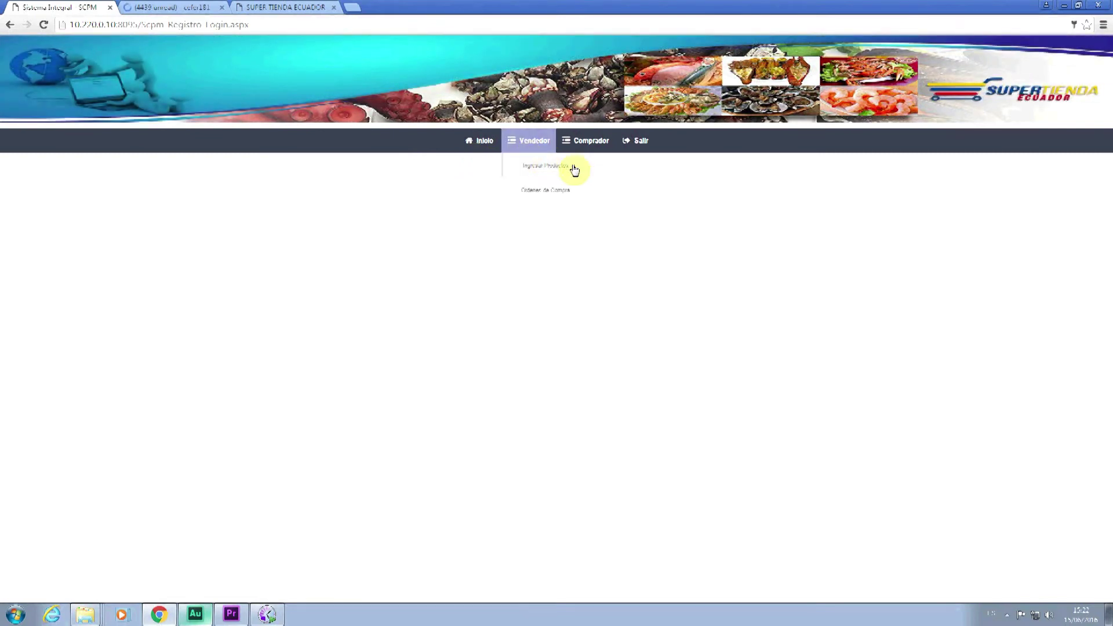
- Open Vendedor > Ingresar Productos
mouse_move(611, 157)
mouse_move(543, 155)
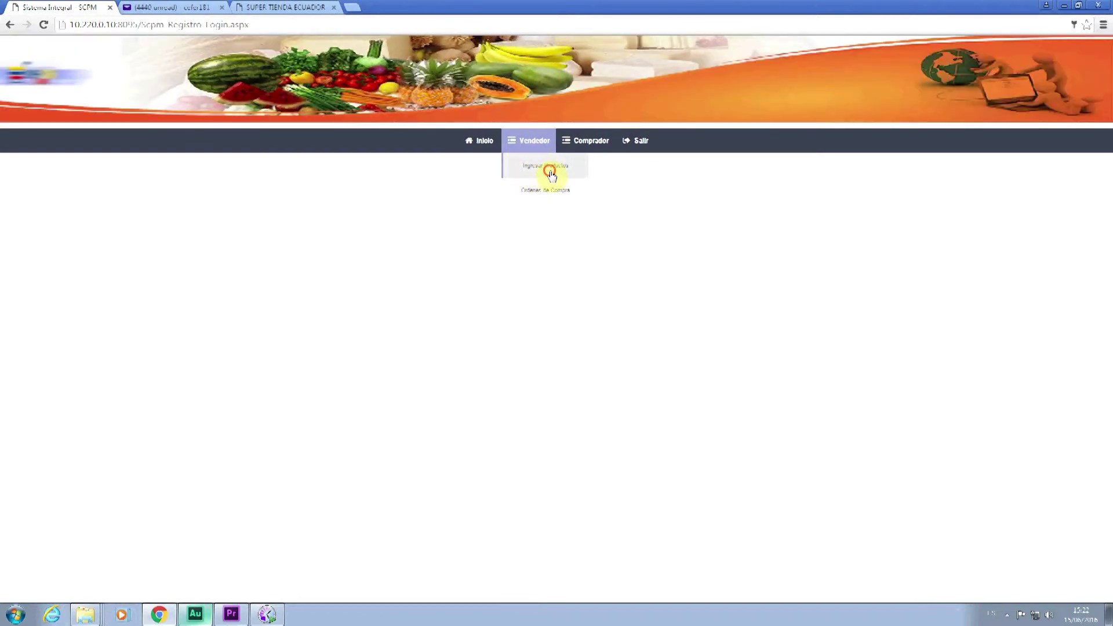
click(551, 174)
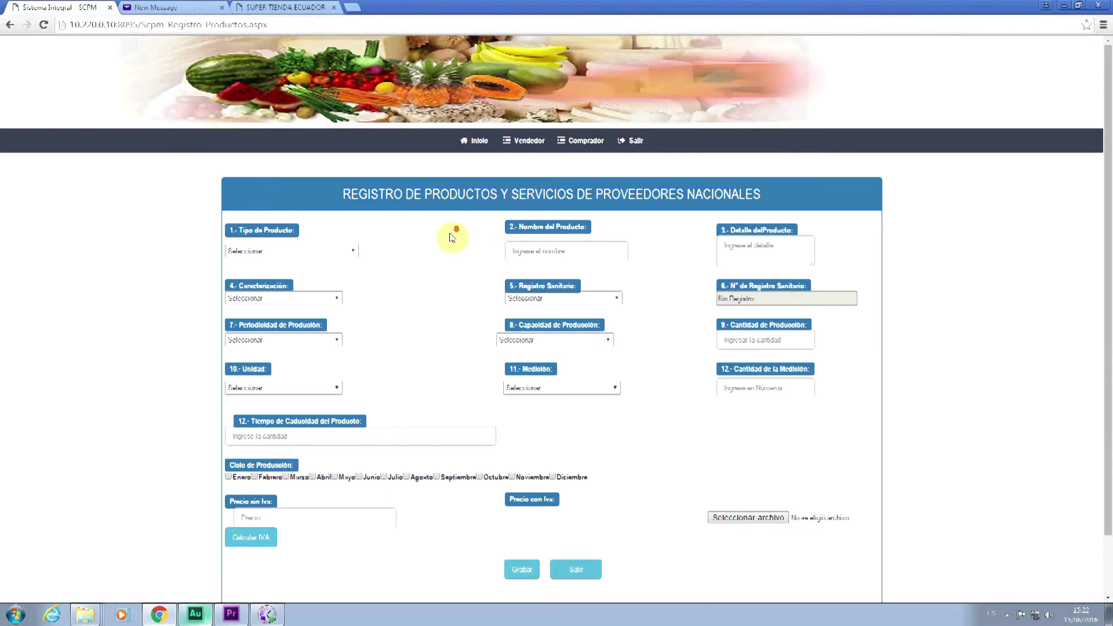
- Set Tipo de Producto to Alimentos and enter 'arroz' as the product name and detail
scroll(452, 238, down, 1)
scroll(452, 238, down, 1)
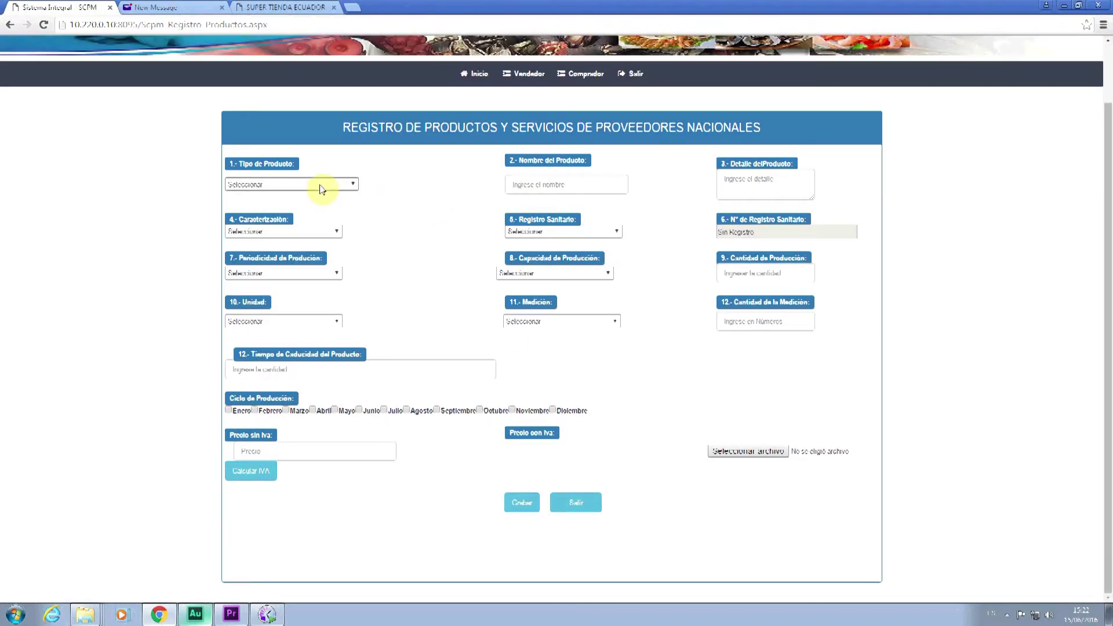
click(339, 186)
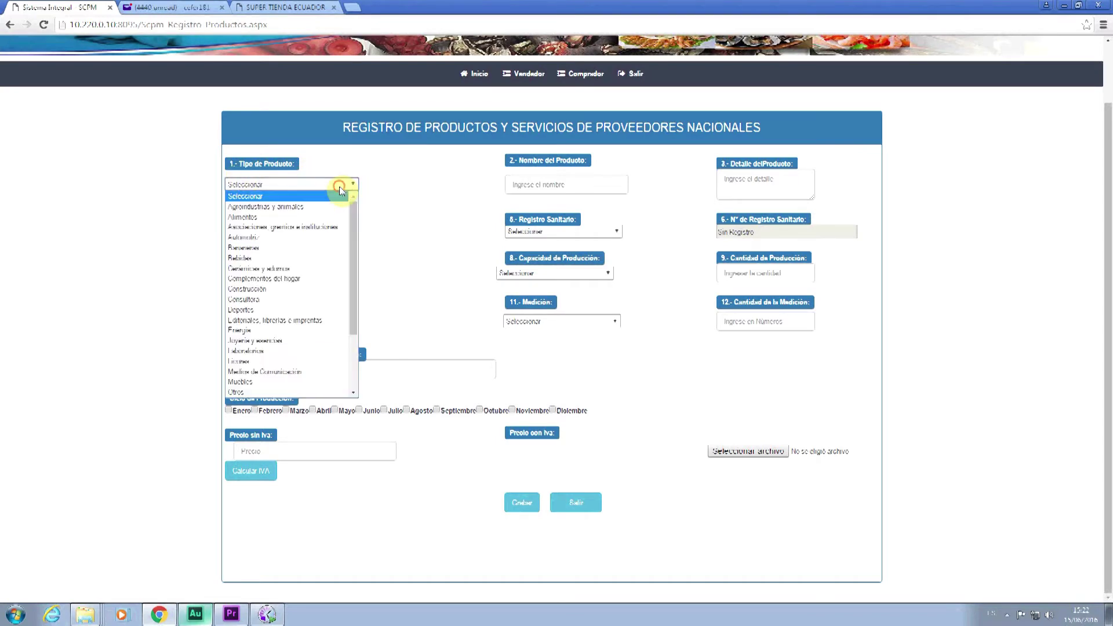
scroll(346, 217, down, 3)
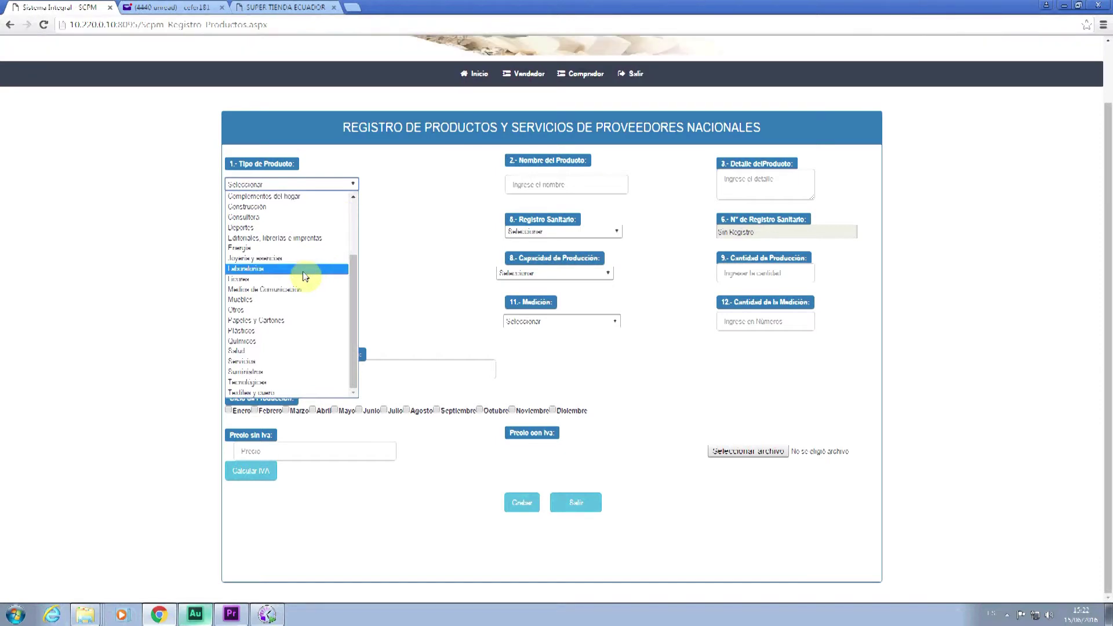
scroll(305, 277, up, 3)
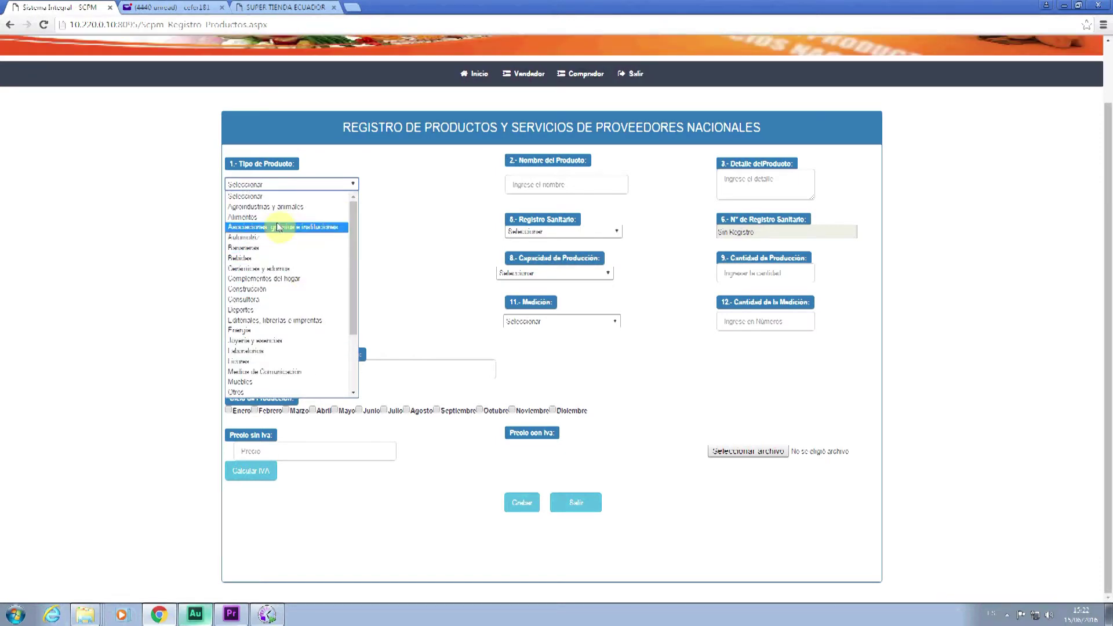
click(258, 217)
click(550, 185)
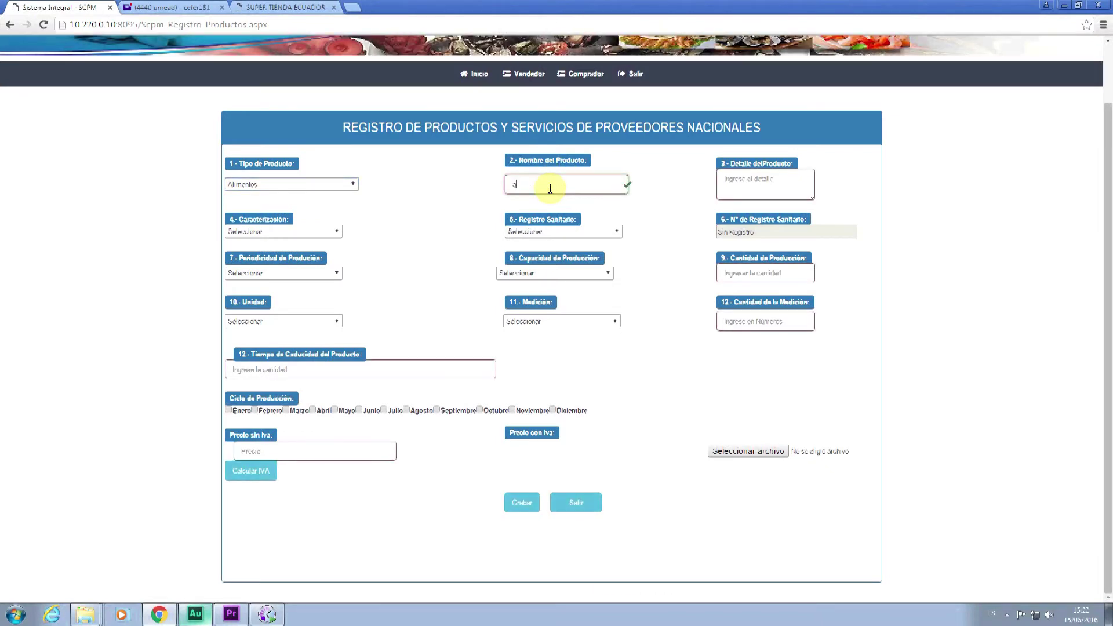
text(arroz)
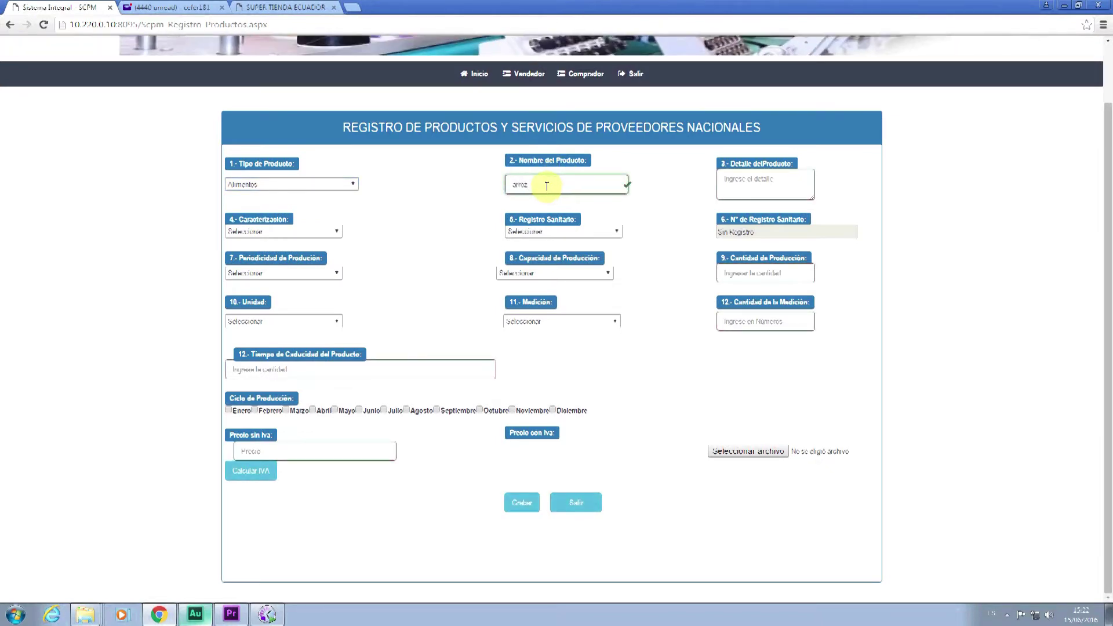
click(728, 185)
text(l)
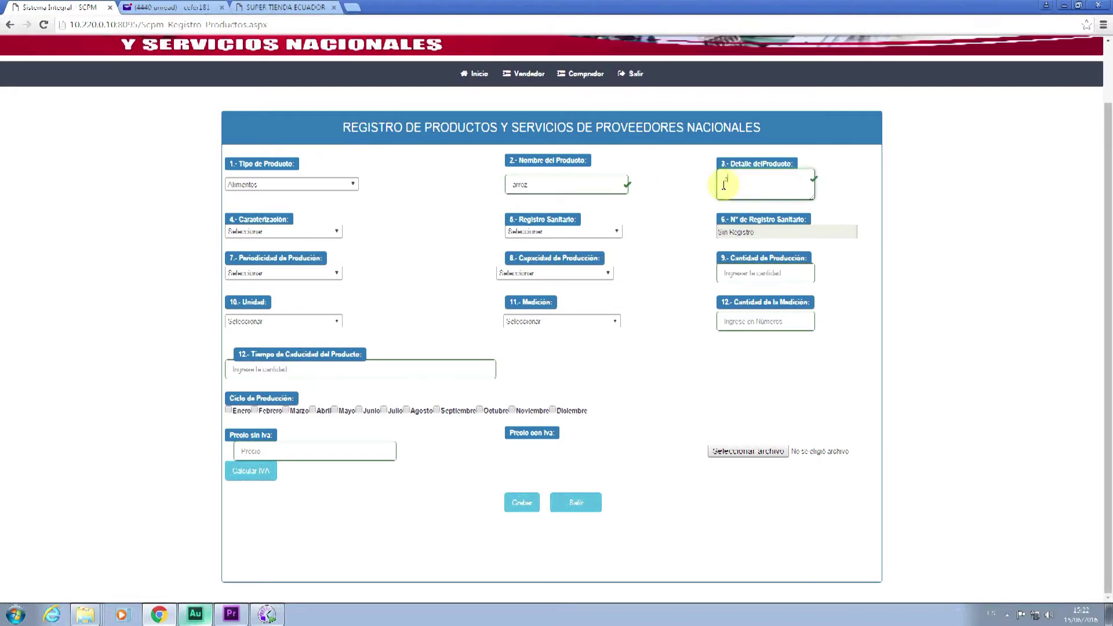
text(rrozzo)
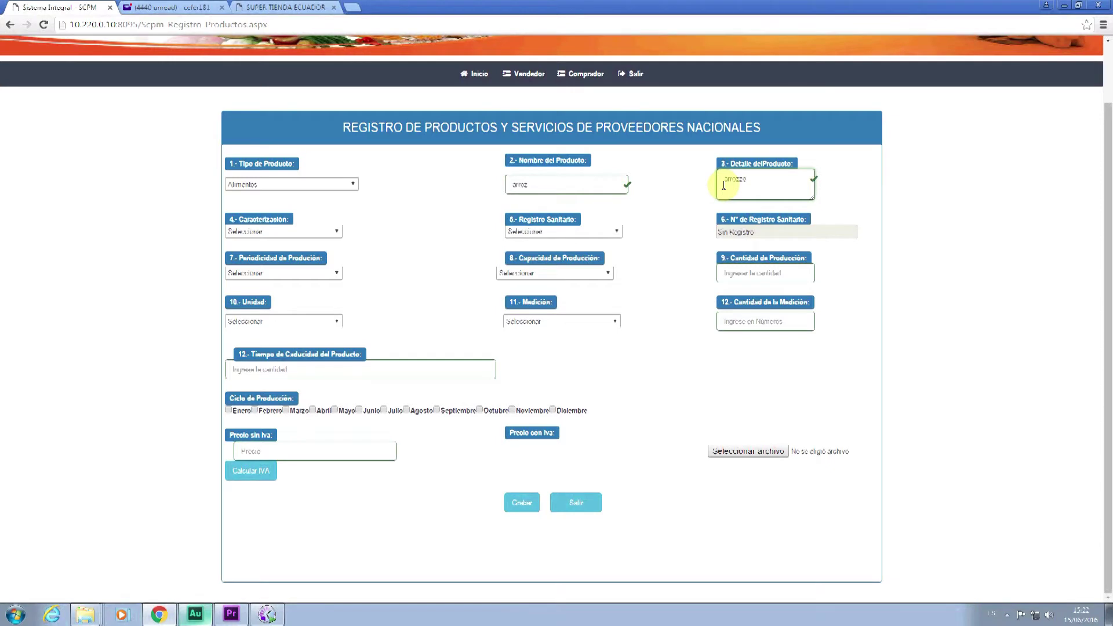
key(BackSpace)
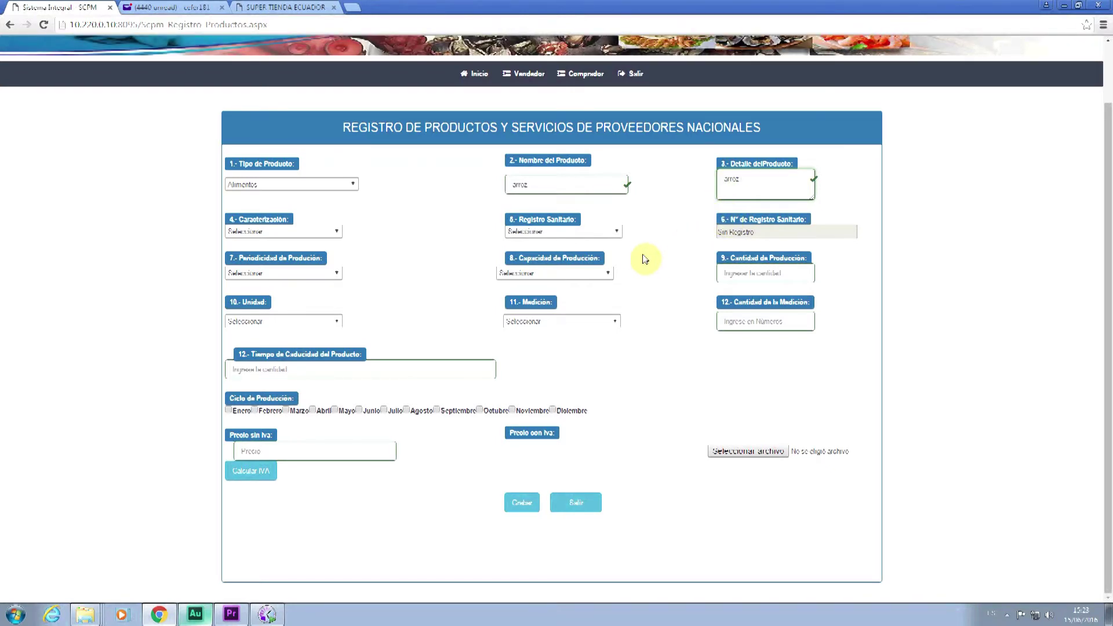
- Characterize the product as Orgánicos and set Registro Sanitario to No
click(292, 233)
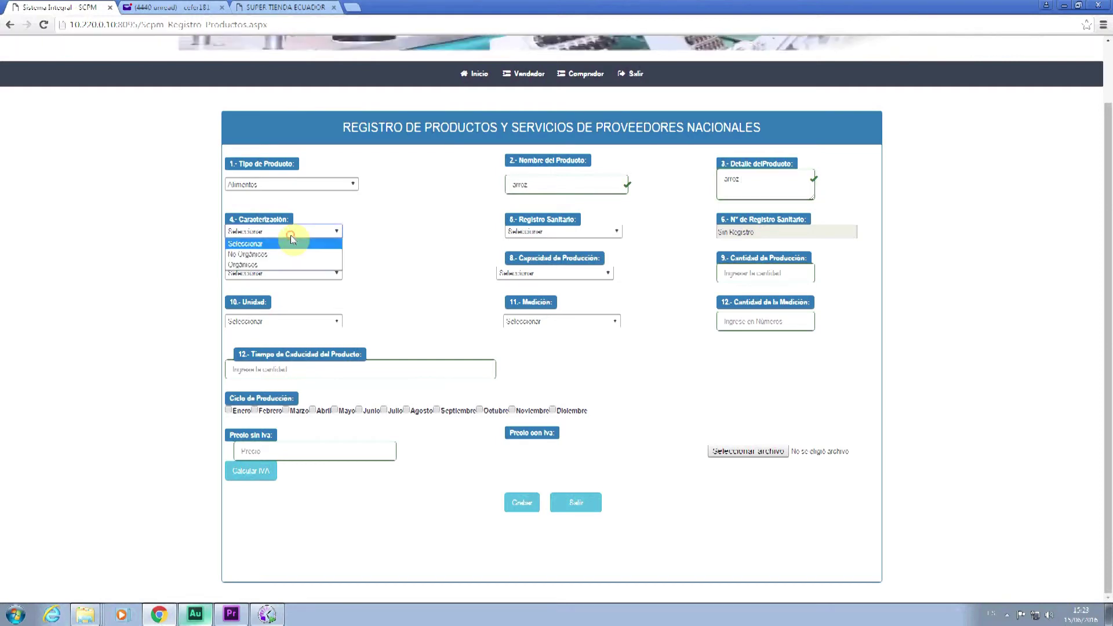
click(289, 265)
click(538, 232)
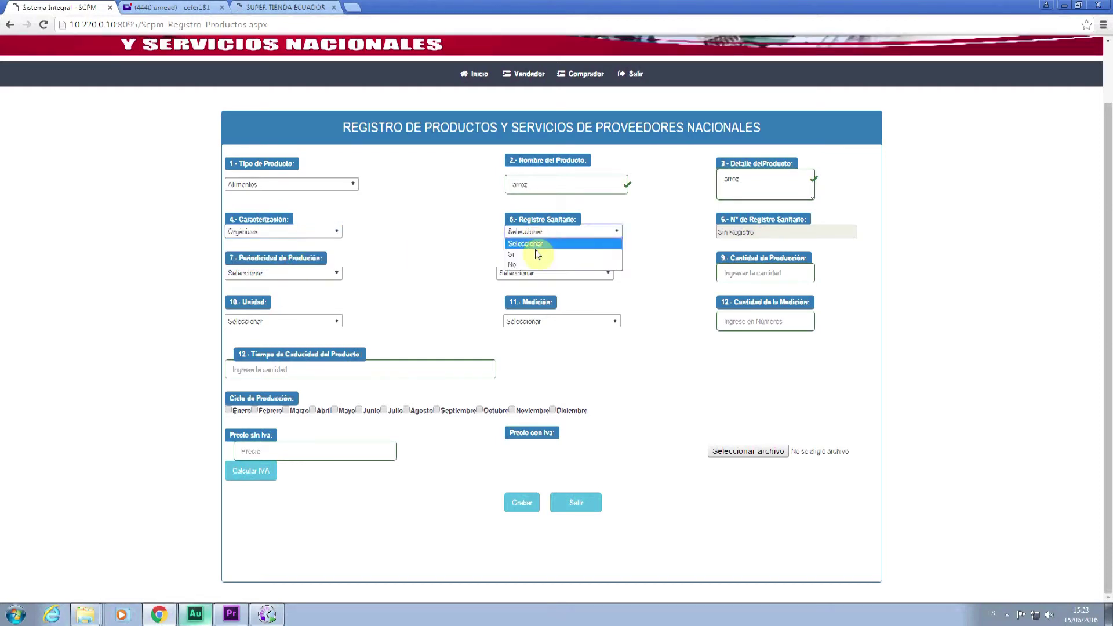
click(534, 249)
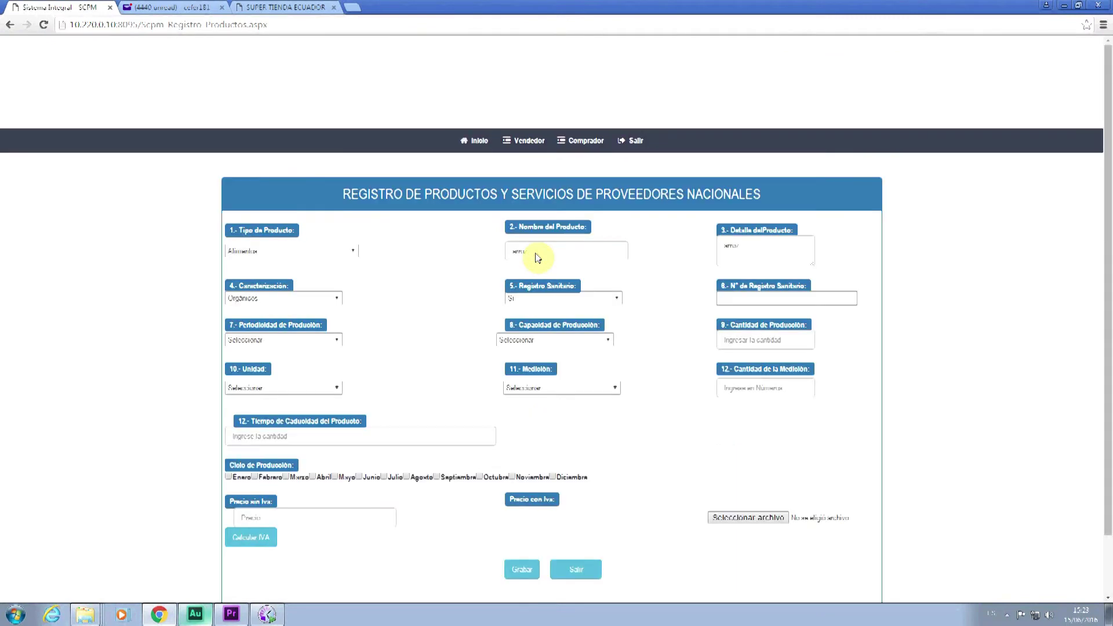
click(750, 299)
click(557, 299)
click(529, 325)
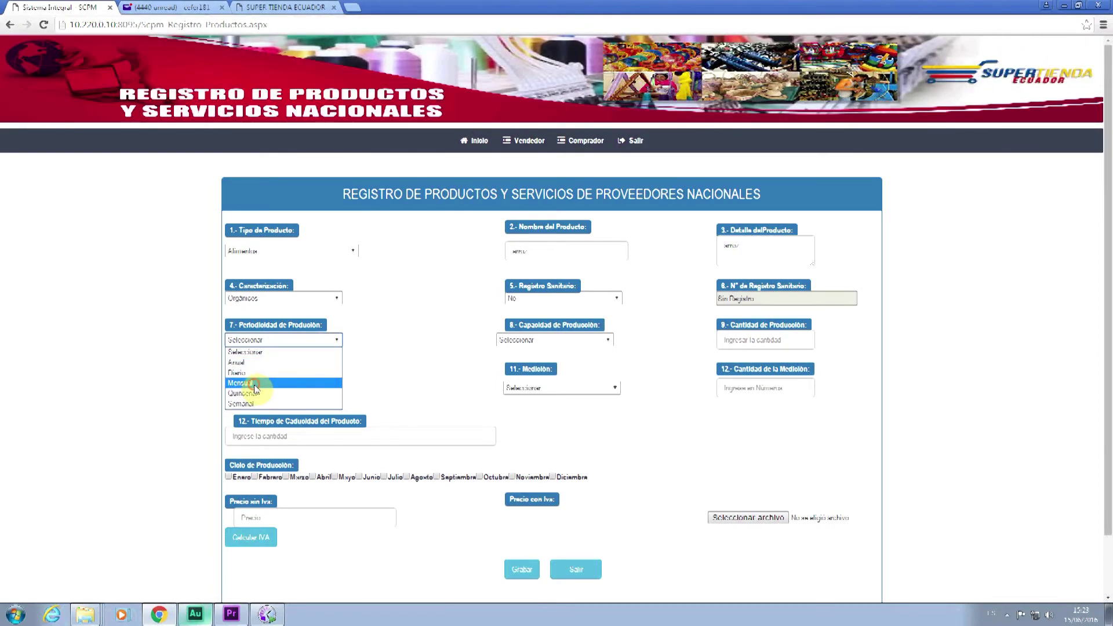
- Set production to Mensual, capacity in Quintales, with quantity 100
click(255, 383)
click(529, 342)
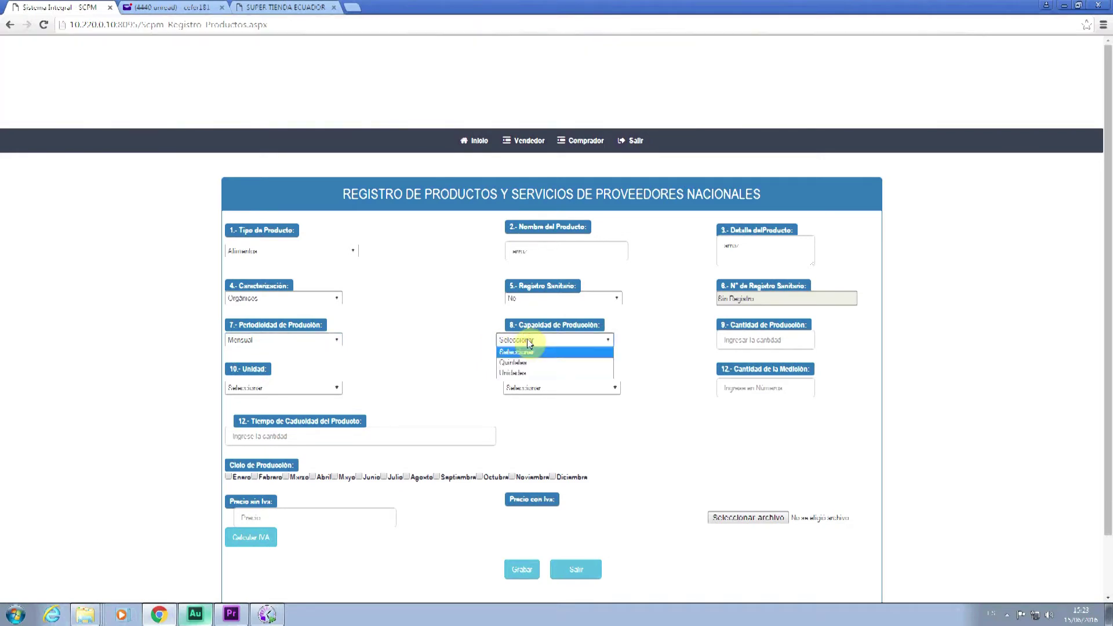
click(530, 366)
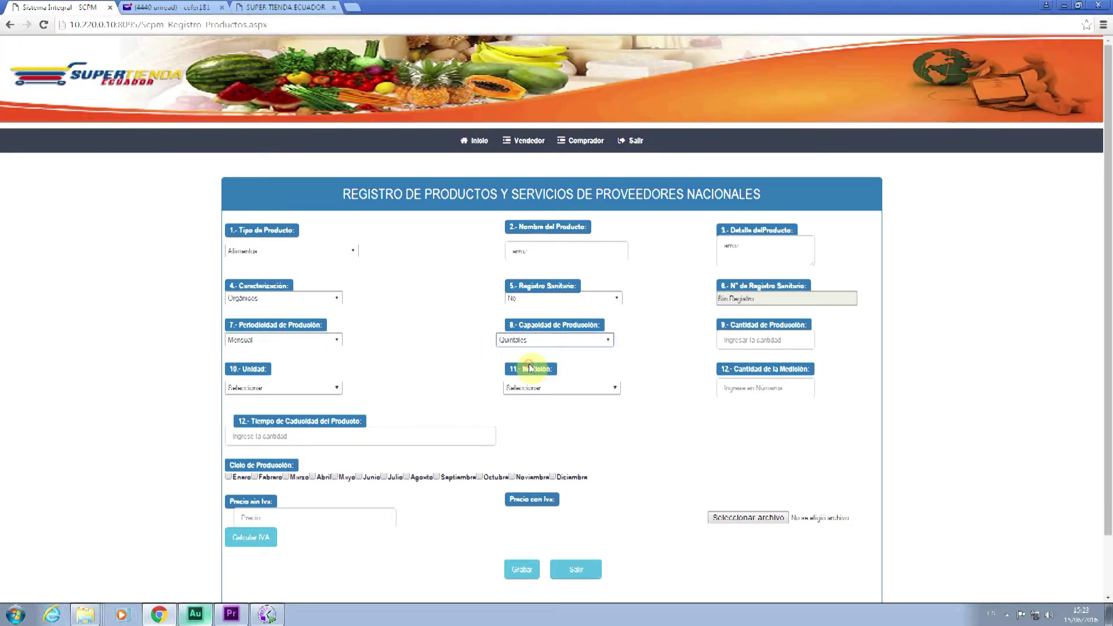
click(762, 340)
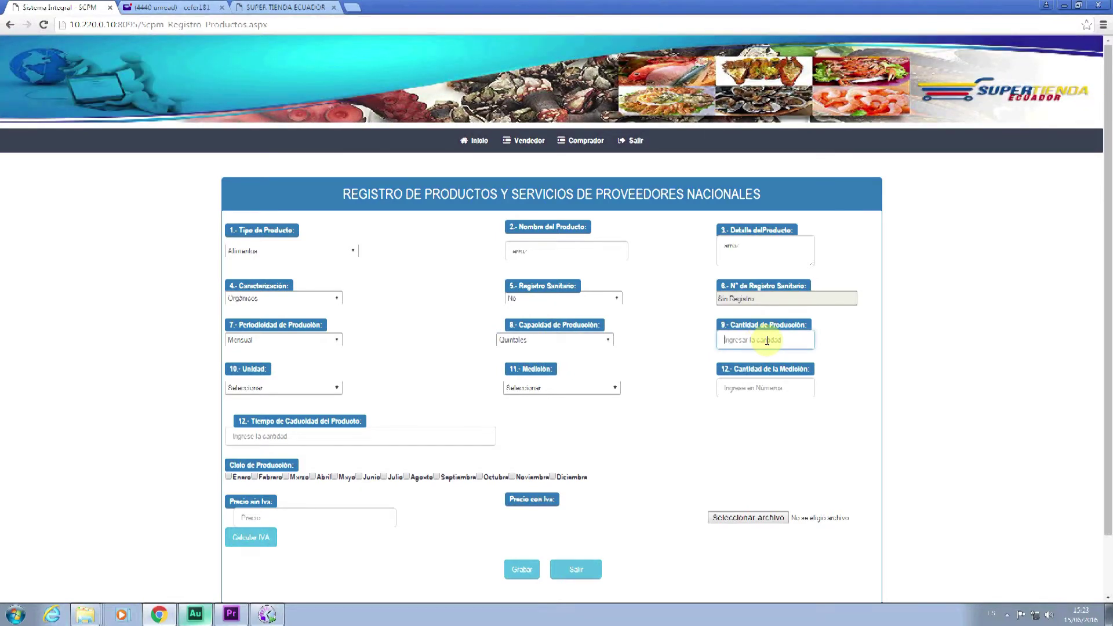
text(100)
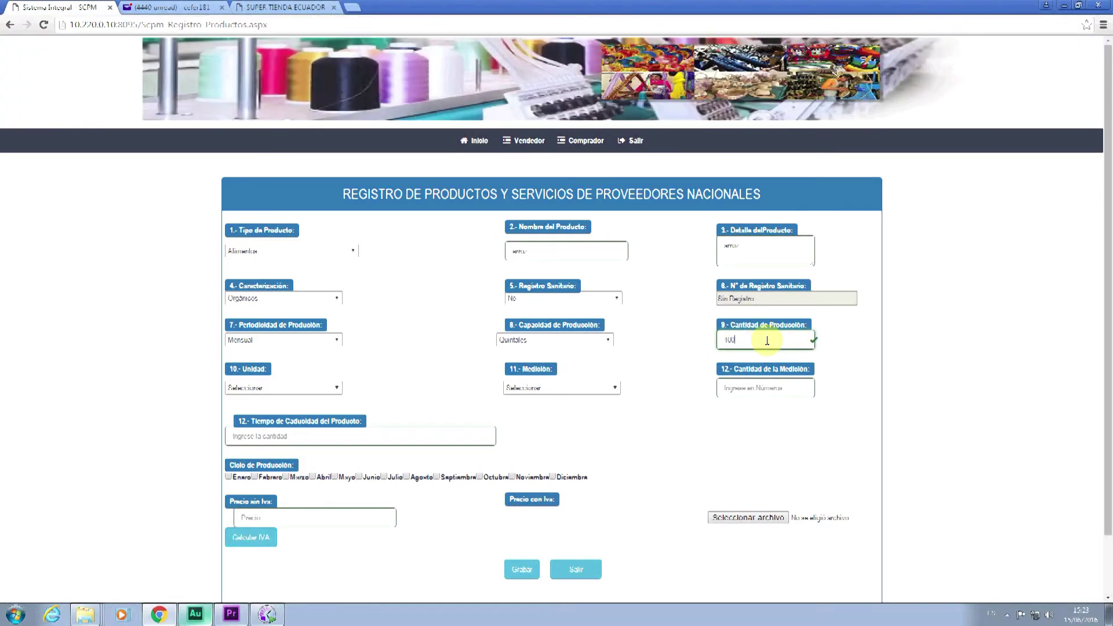
click(283, 388)
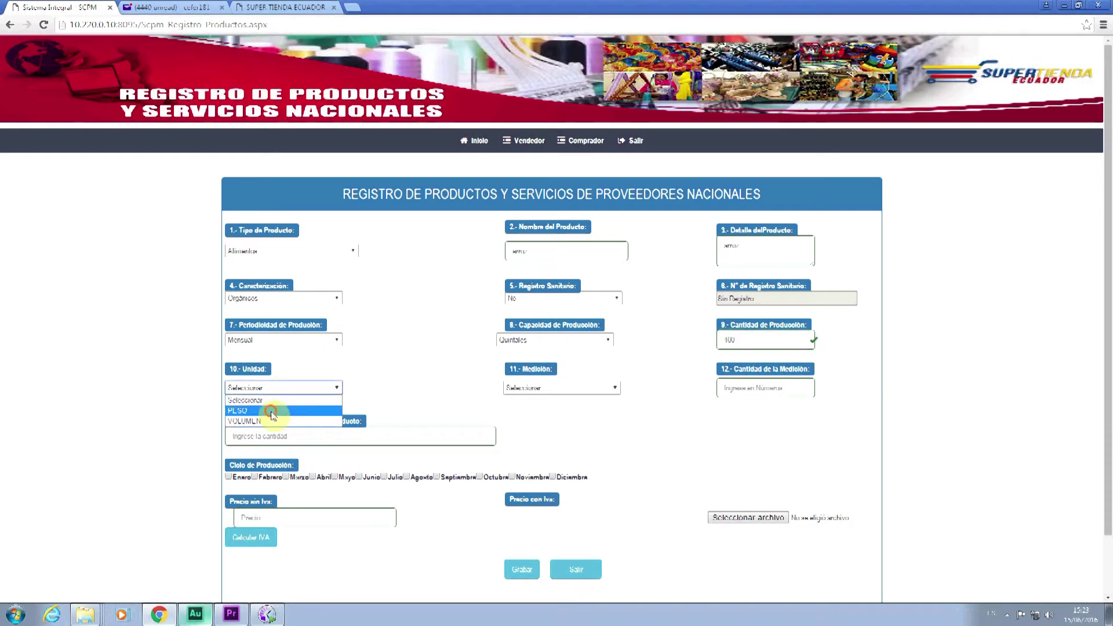
- Set the unit to PESO in LIBRAS with a measurement quantity of 100
click(272, 411)
click(527, 389)
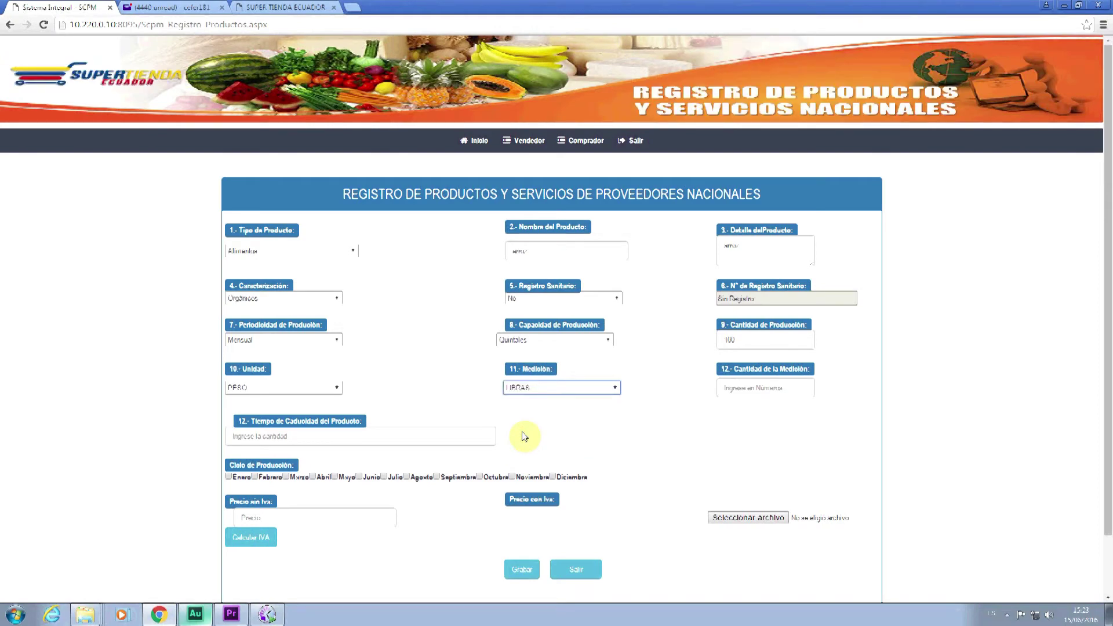
click(763, 387)
text(100)
- Enter a shelf life of 2 meses and tick Abril and Octubre as production months
click(292, 436)
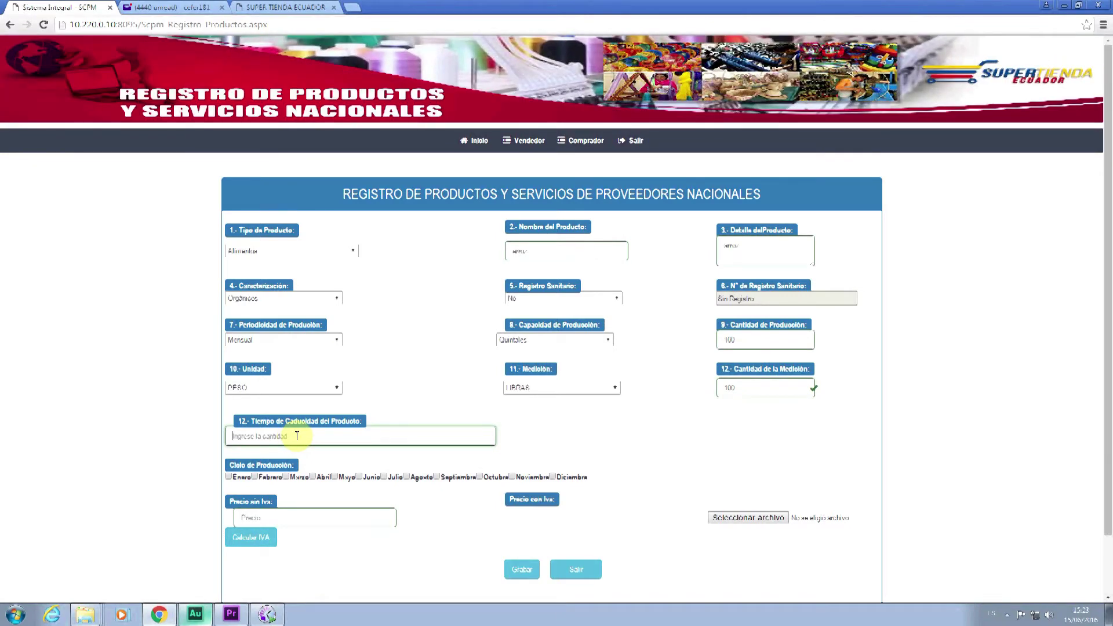
text(2 meses)
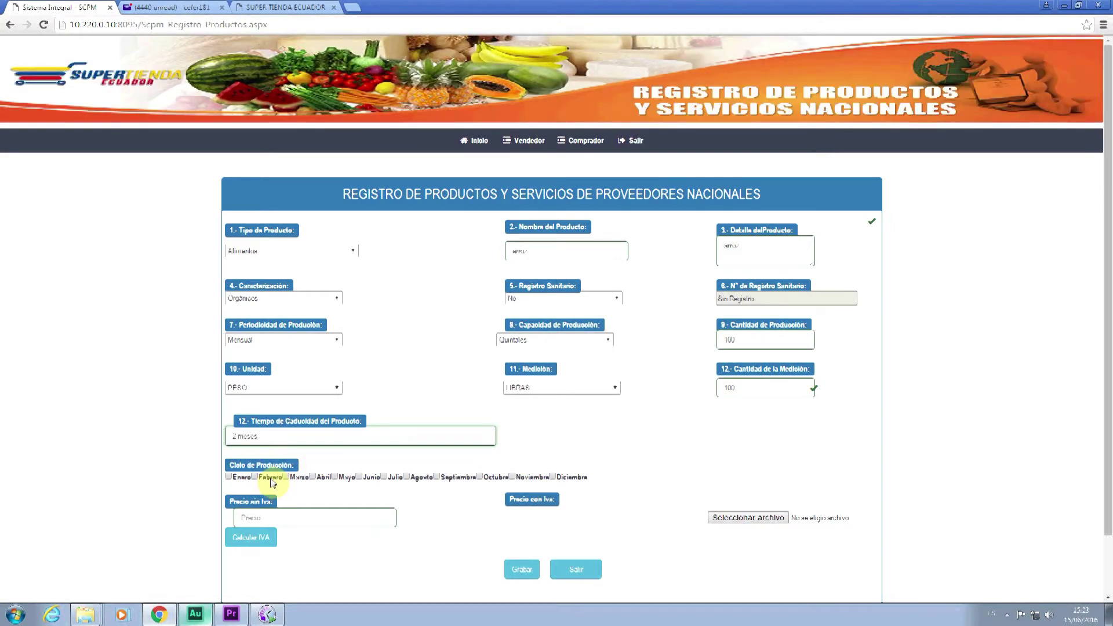
click(314, 477)
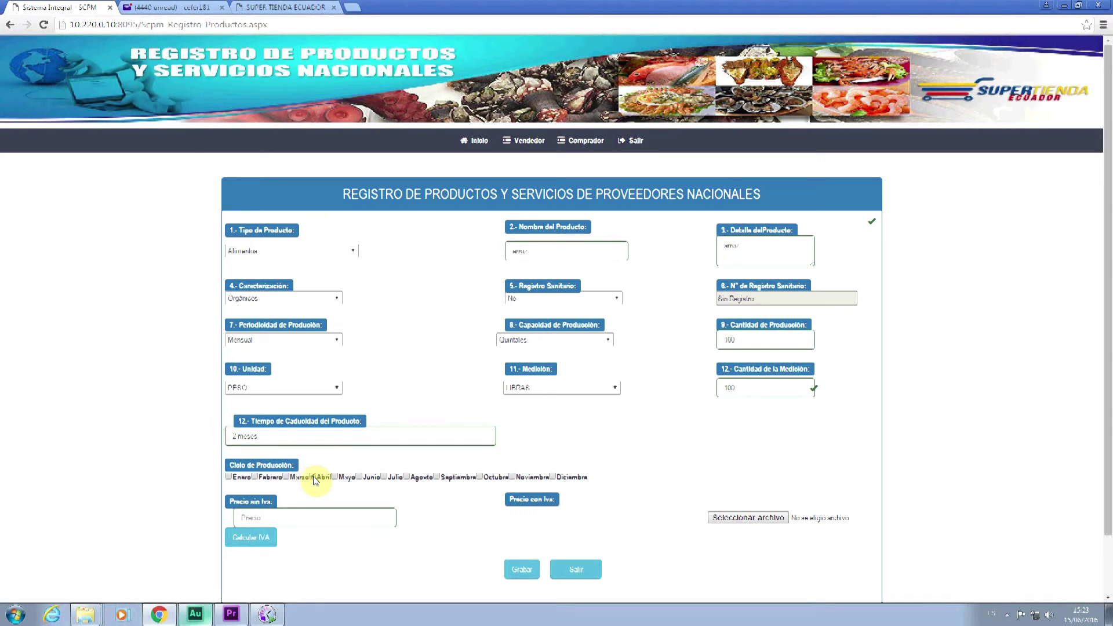
click(479, 477)
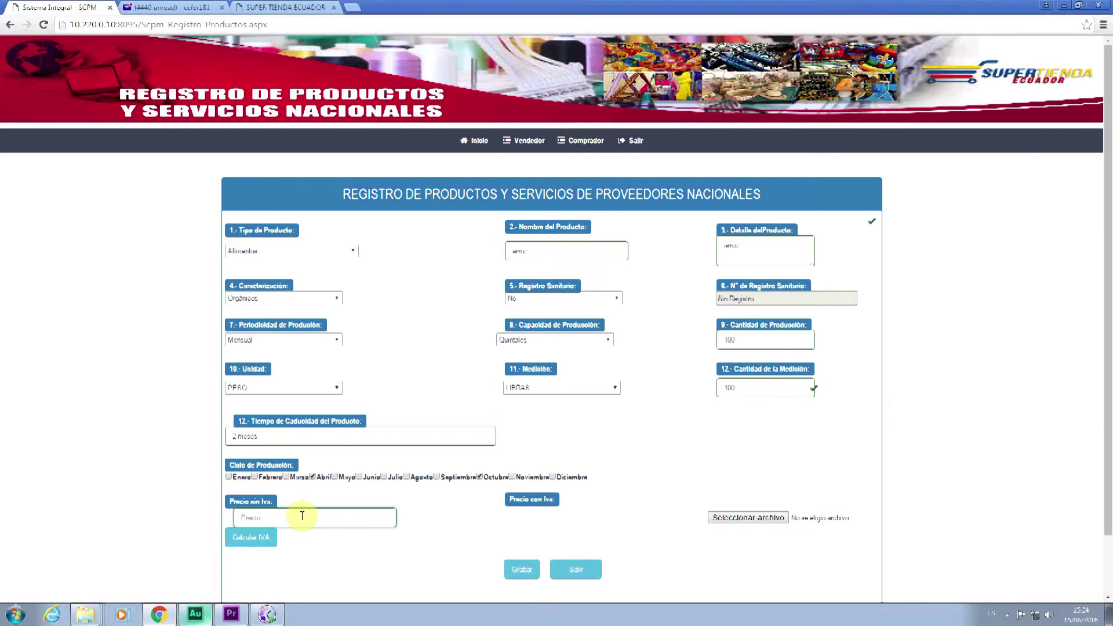
scroll(302, 516, down, 1)
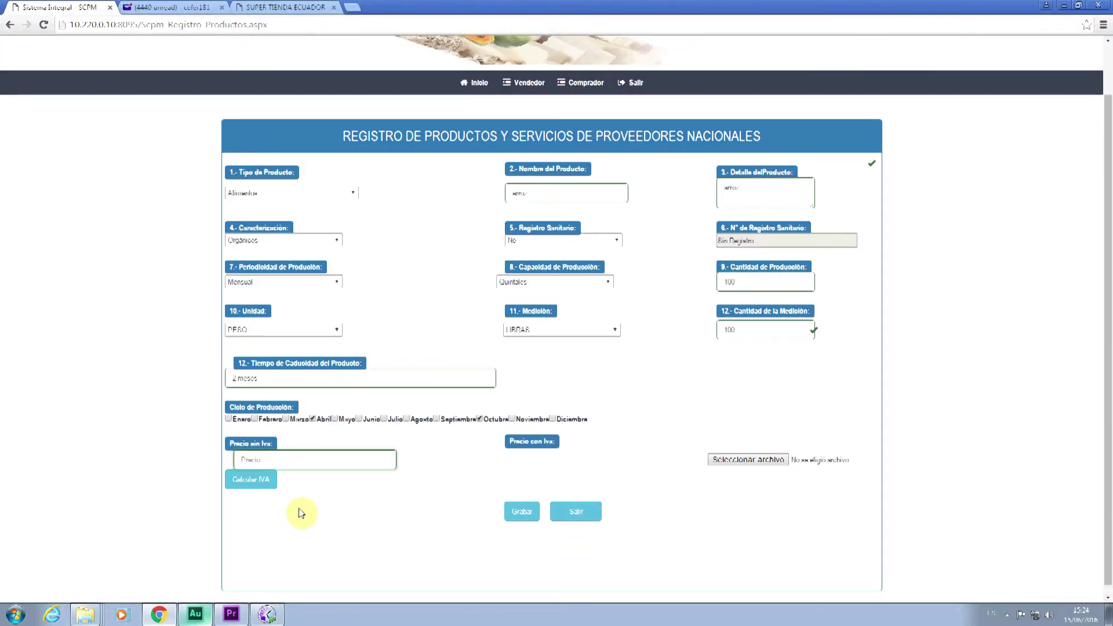
- Enter a price of 40, calculate the VAT-inclusive price of $ 45,6, and open the image picker
text(40)
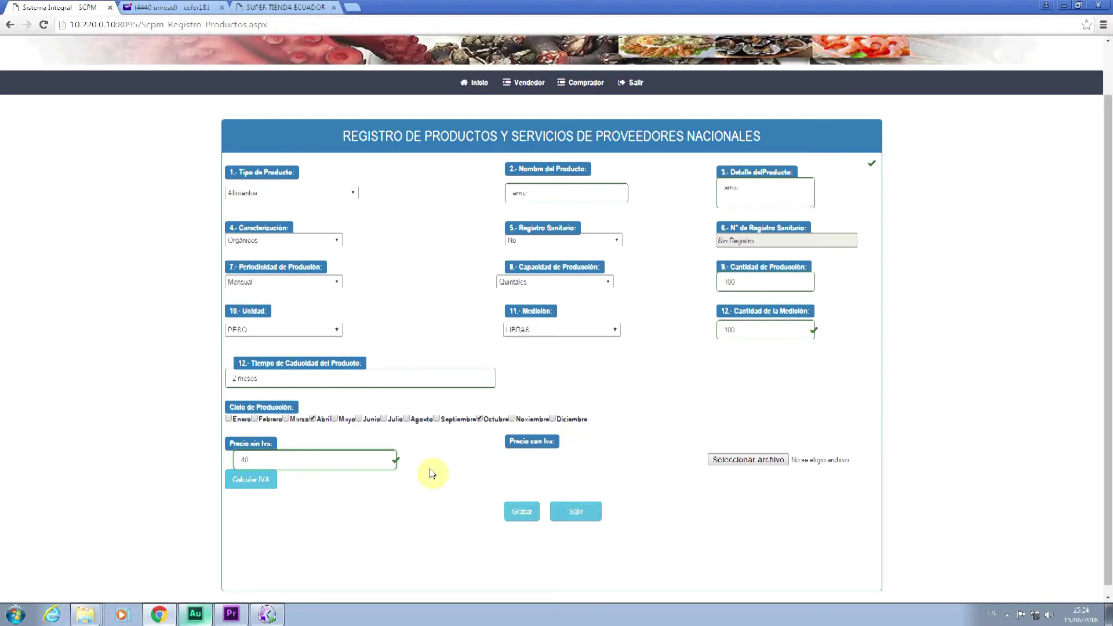
click(265, 486)
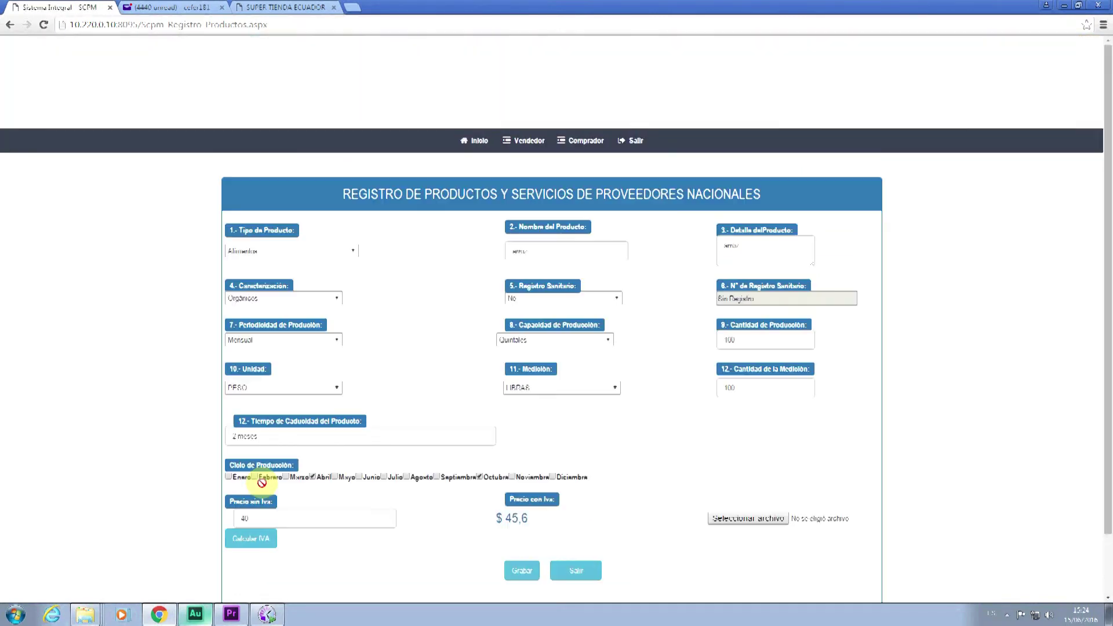
scroll(574, 479, down, 1)
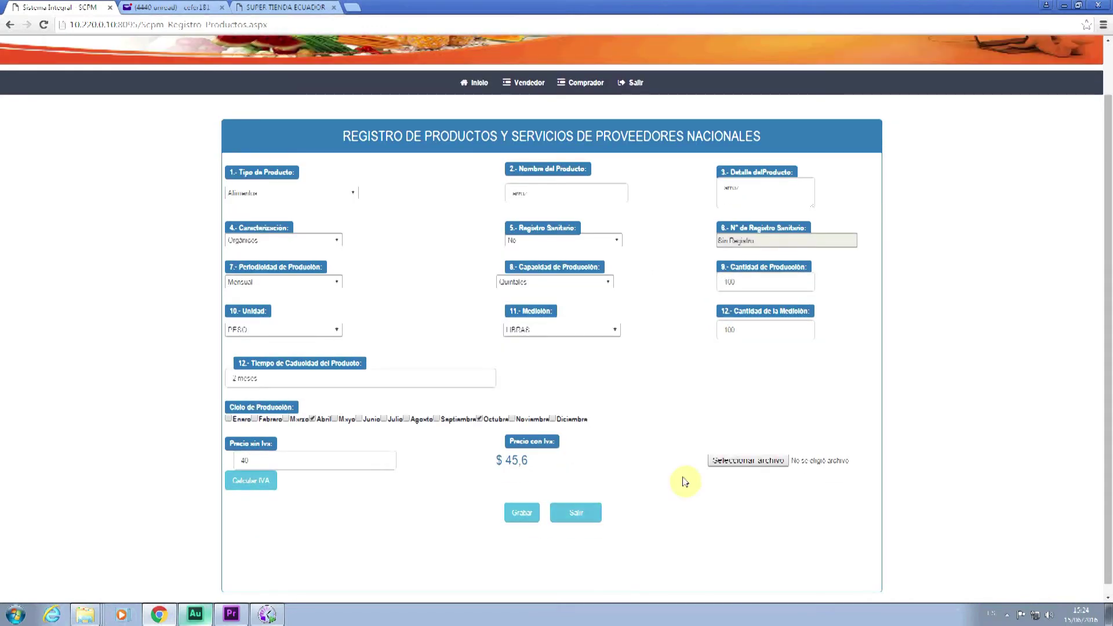
click(741, 462)
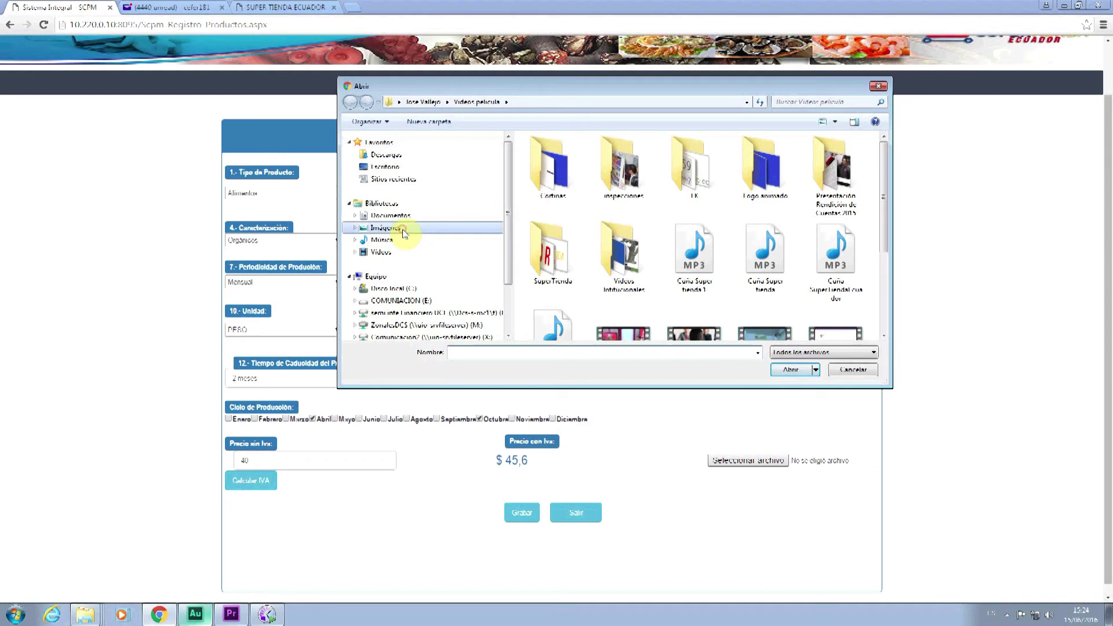
- Attach Tulipanes from Imágenes de muestra and save the product, which returns an access-denied error
click(405, 232)
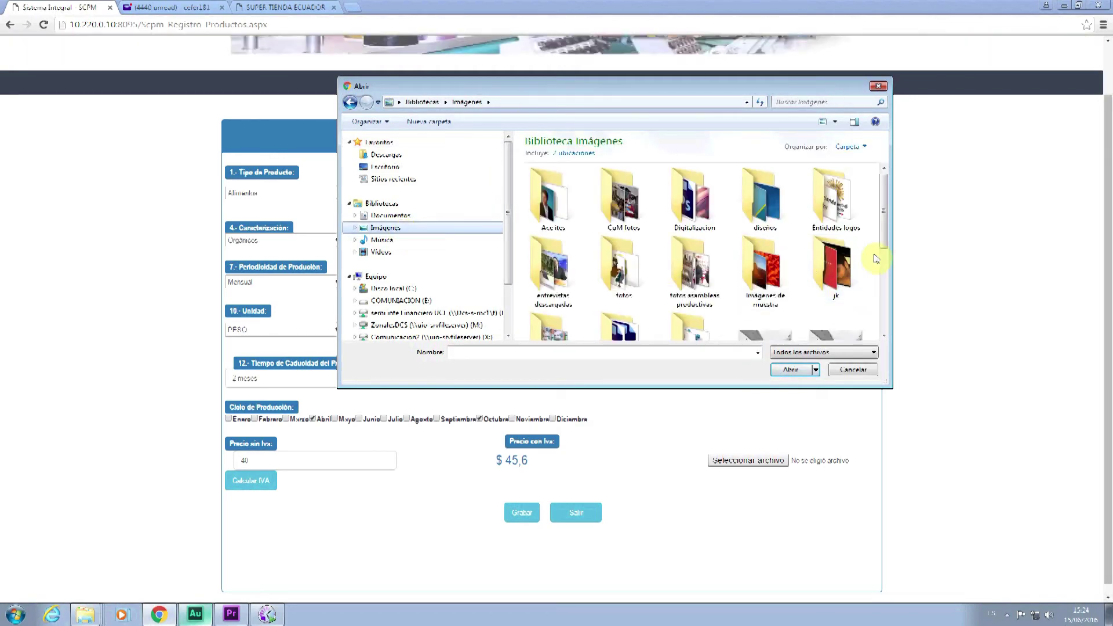
drag(885, 226, 879, 313)
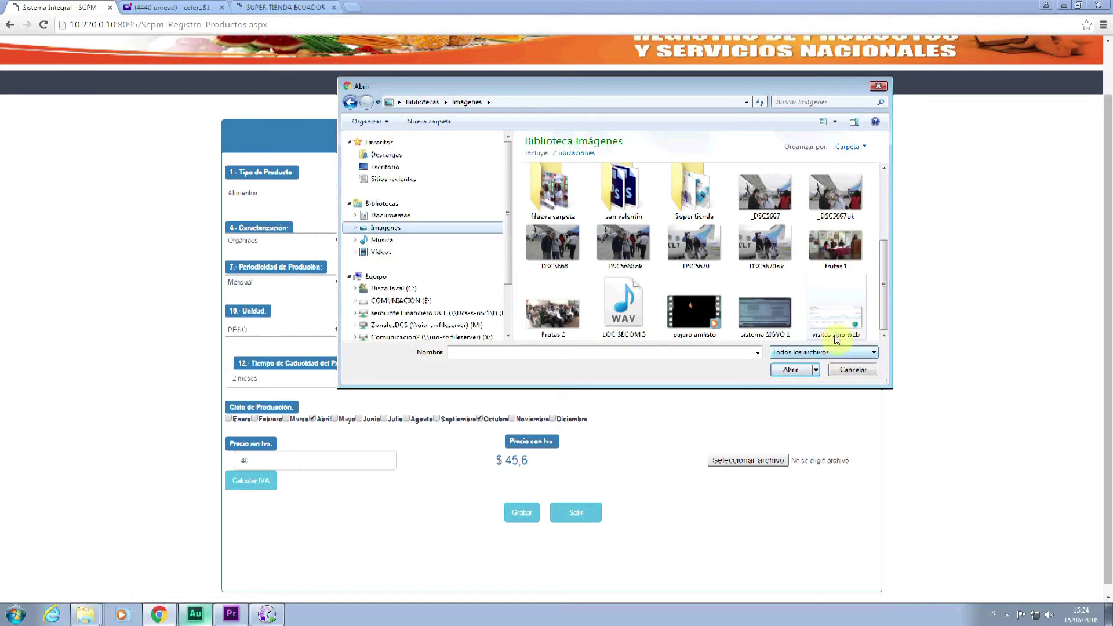
drag(884, 248, 879, 185)
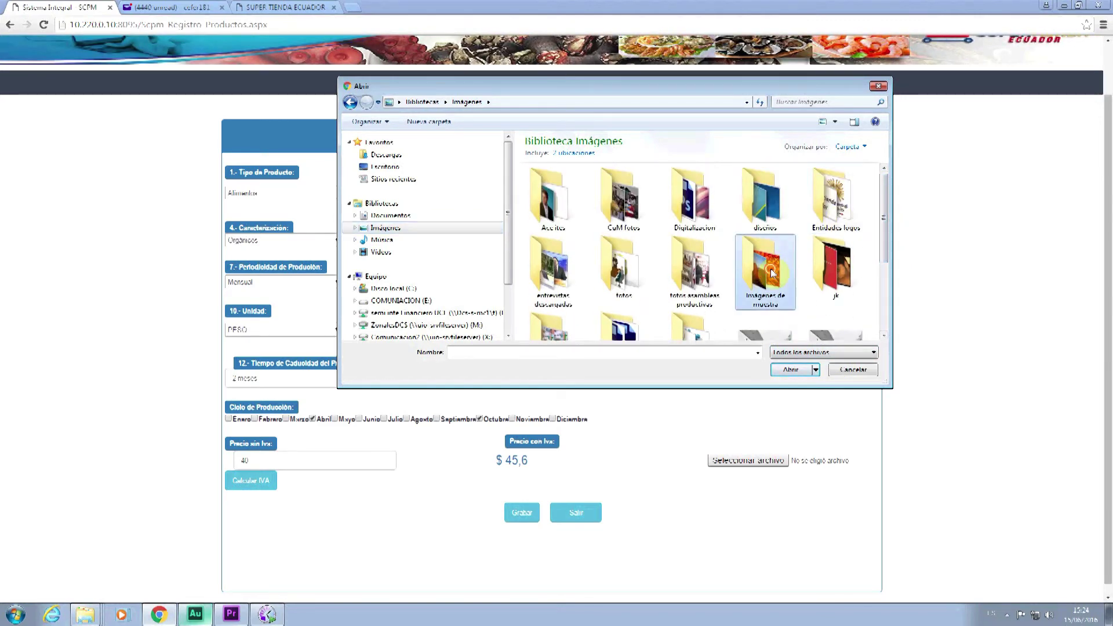
double_click(771, 273)
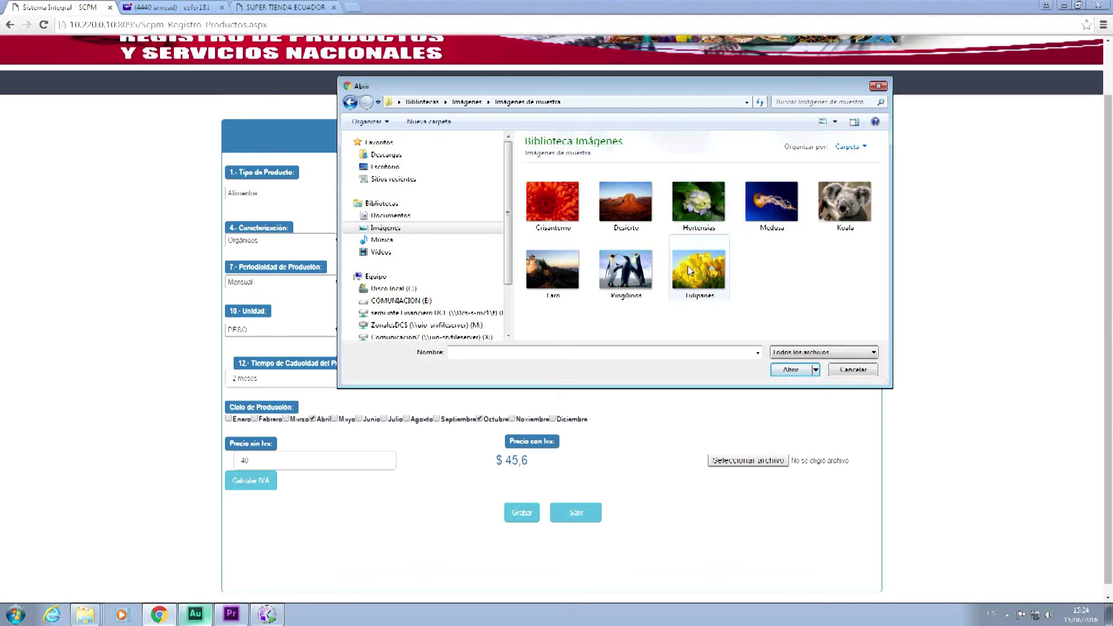
double_click(689, 270)
click(522, 513)
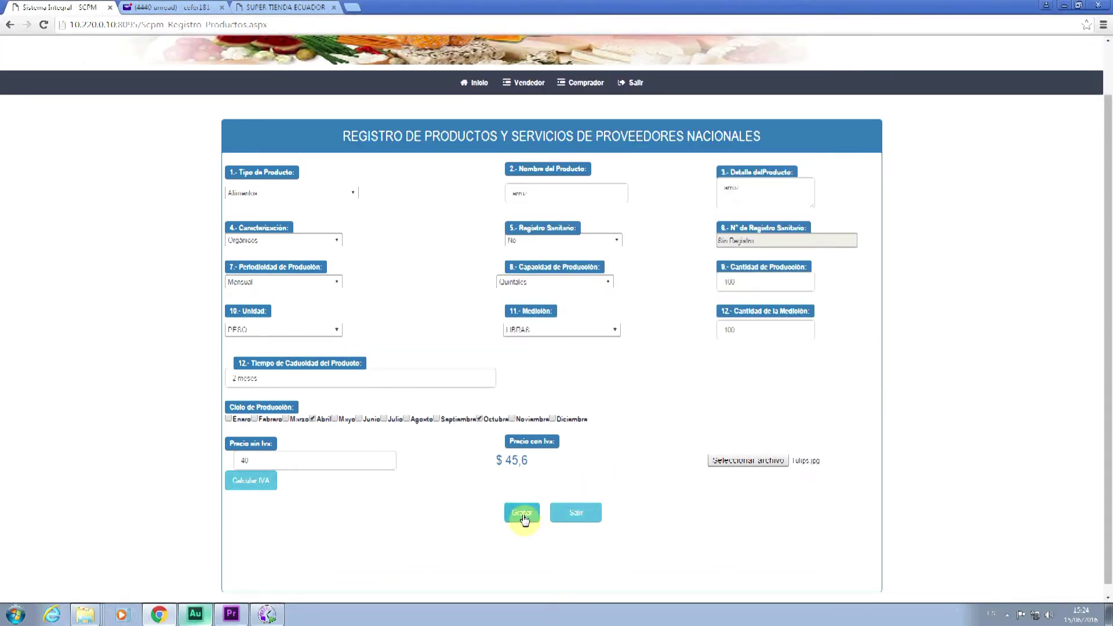
scroll(523, 510, down, 2)
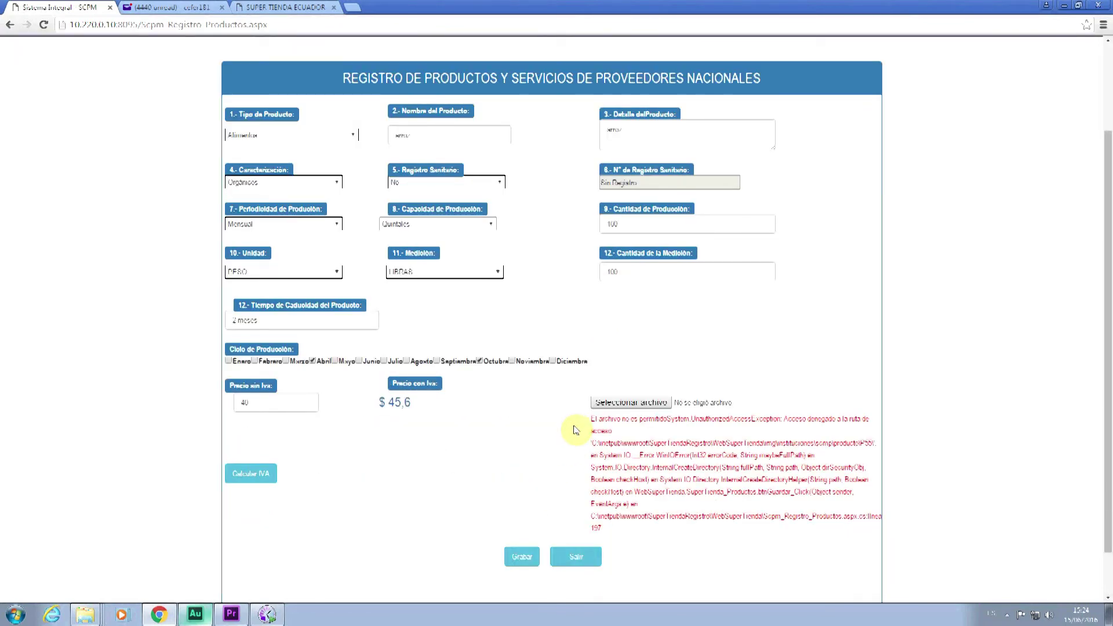
click(642, 404)
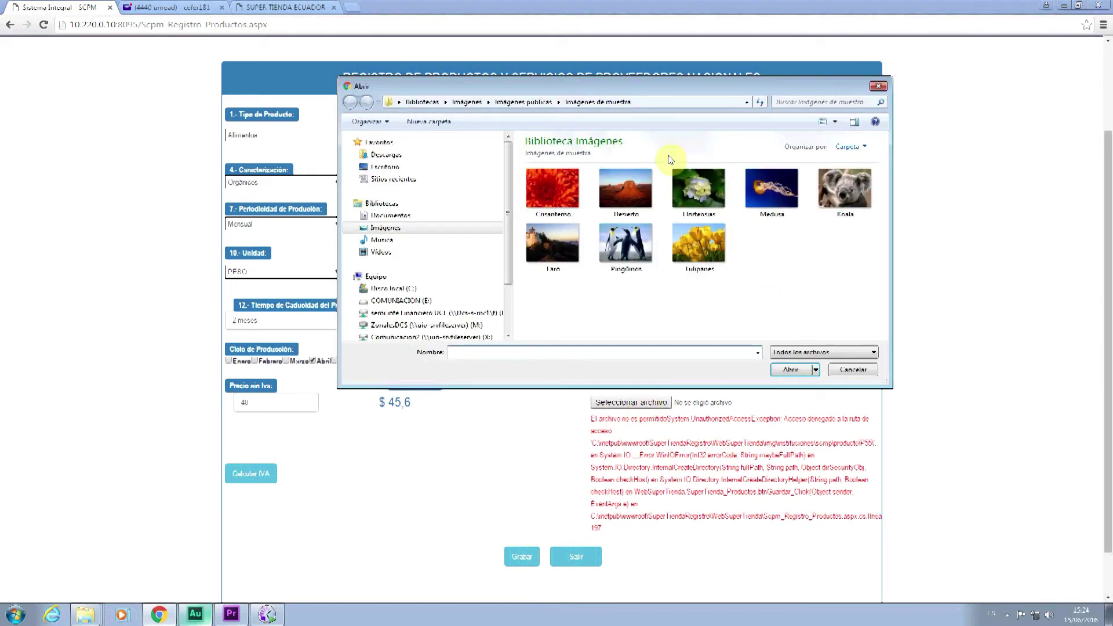
click(383, 229)
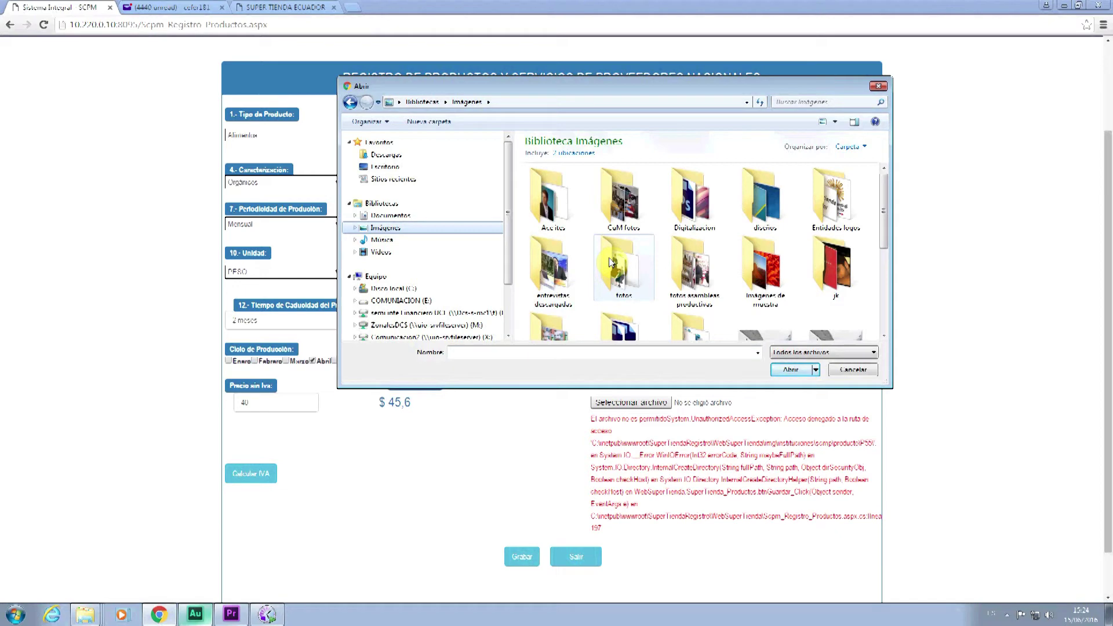
scroll(854, 297, down, 2)
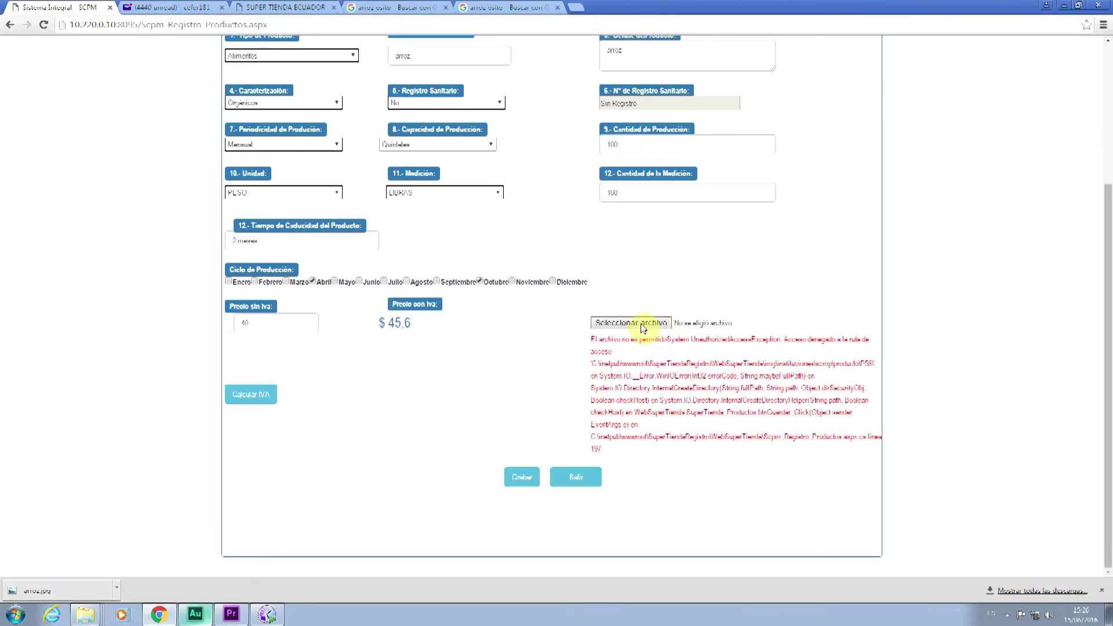
scroll(604, 346, up, 4)
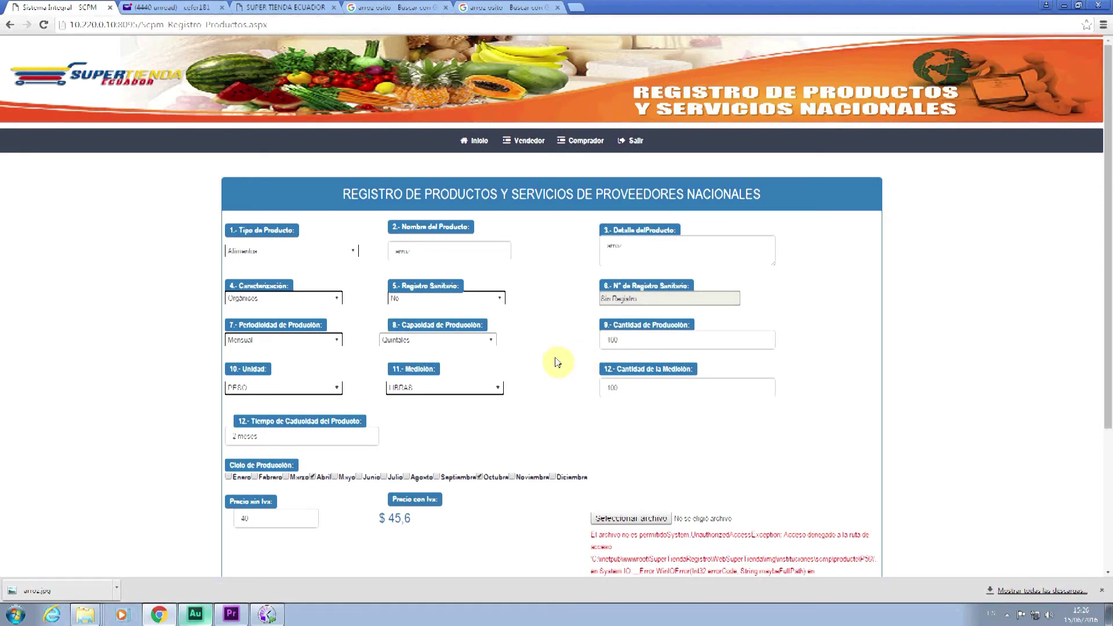
scroll(552, 372, down, 1)
scroll(547, 372, up, 1)
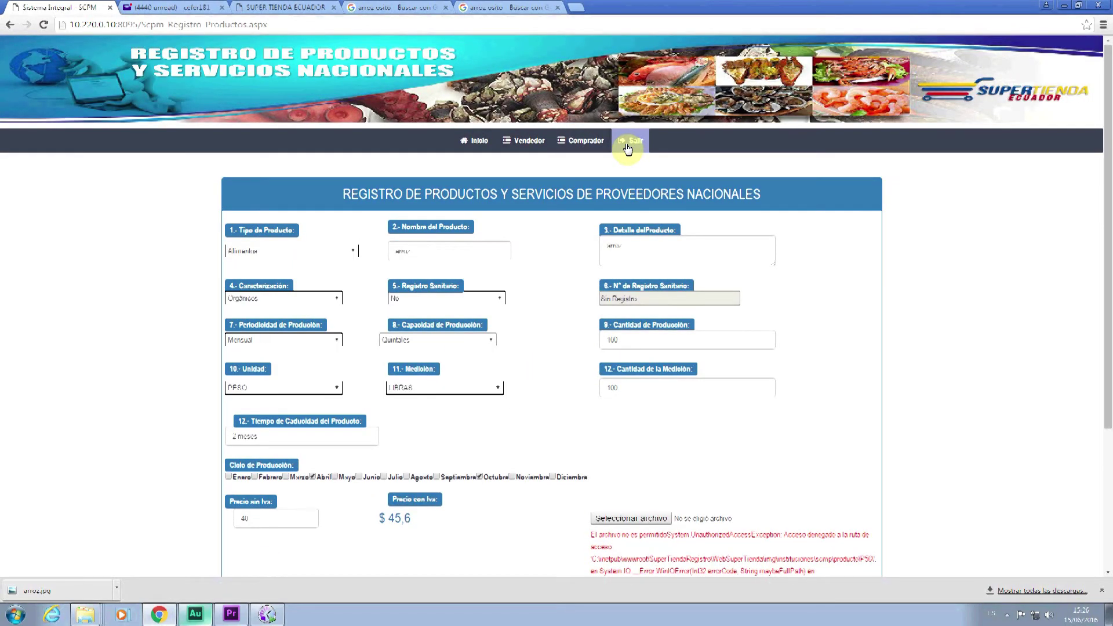
- In the public catalog, filter by Alimentos in PICHINCHA province, QUITO canton
click(313, 6)
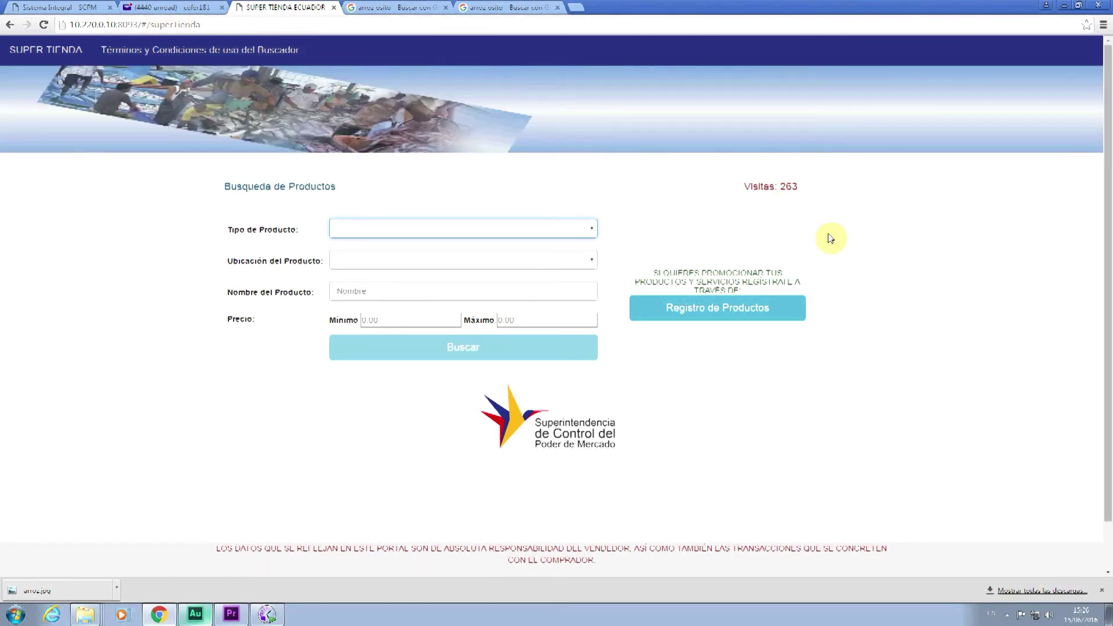
click(427, 238)
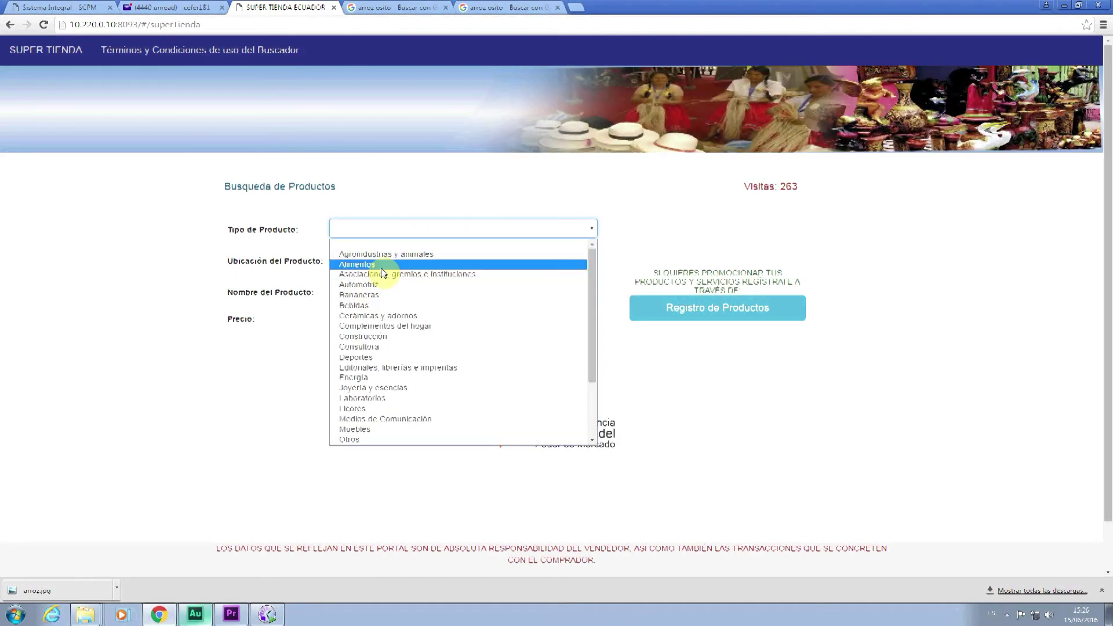
click(374, 266)
click(369, 262)
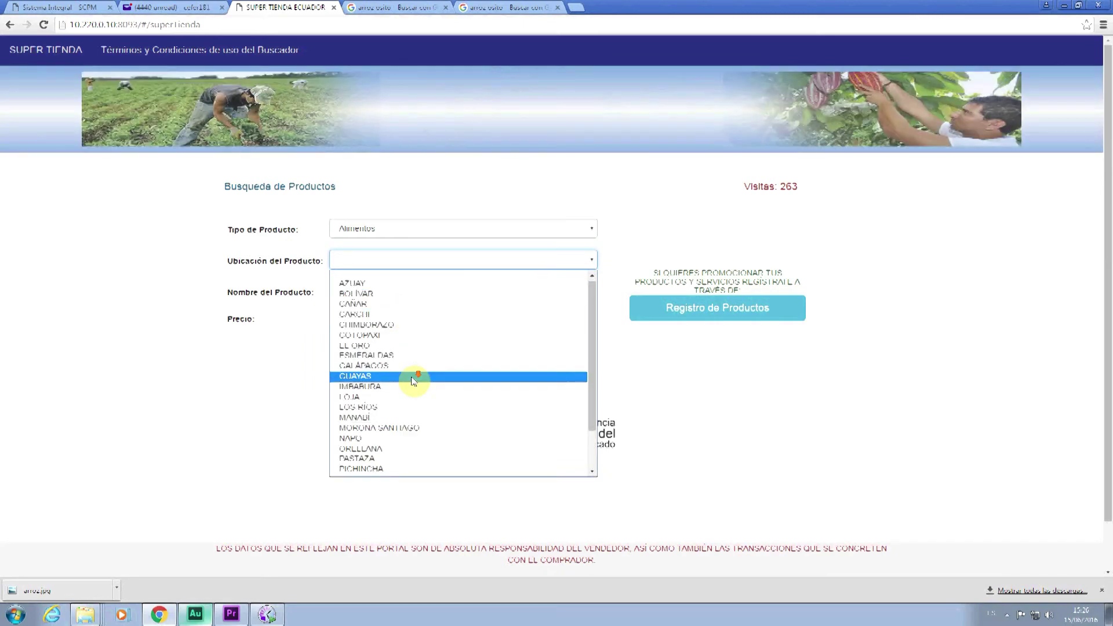
scroll(406, 394, down, 2)
click(399, 419)
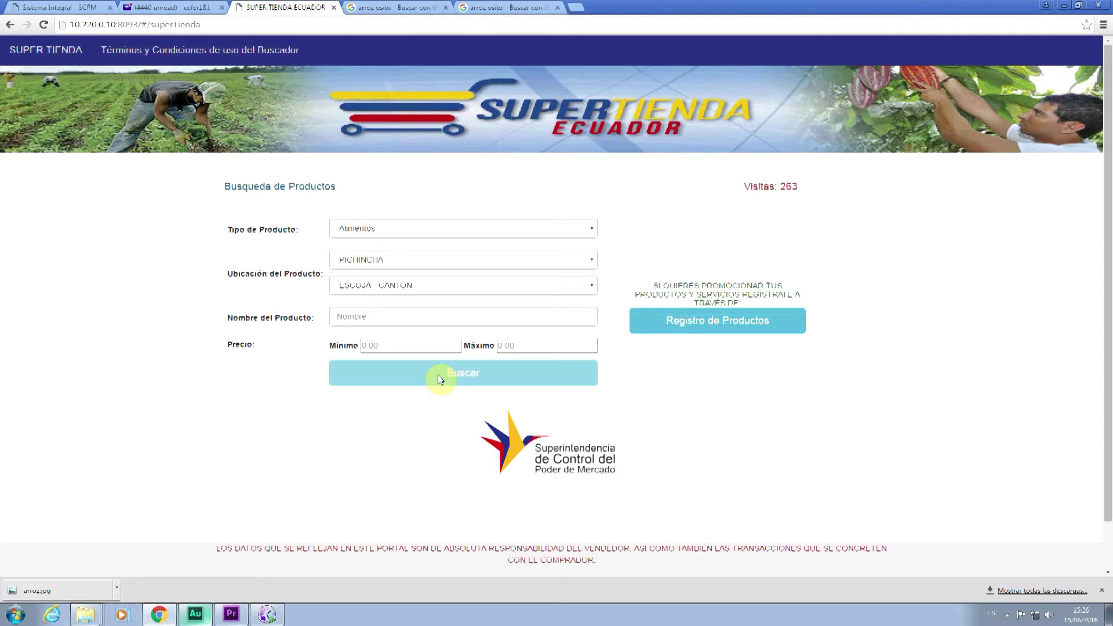
click(350, 285)
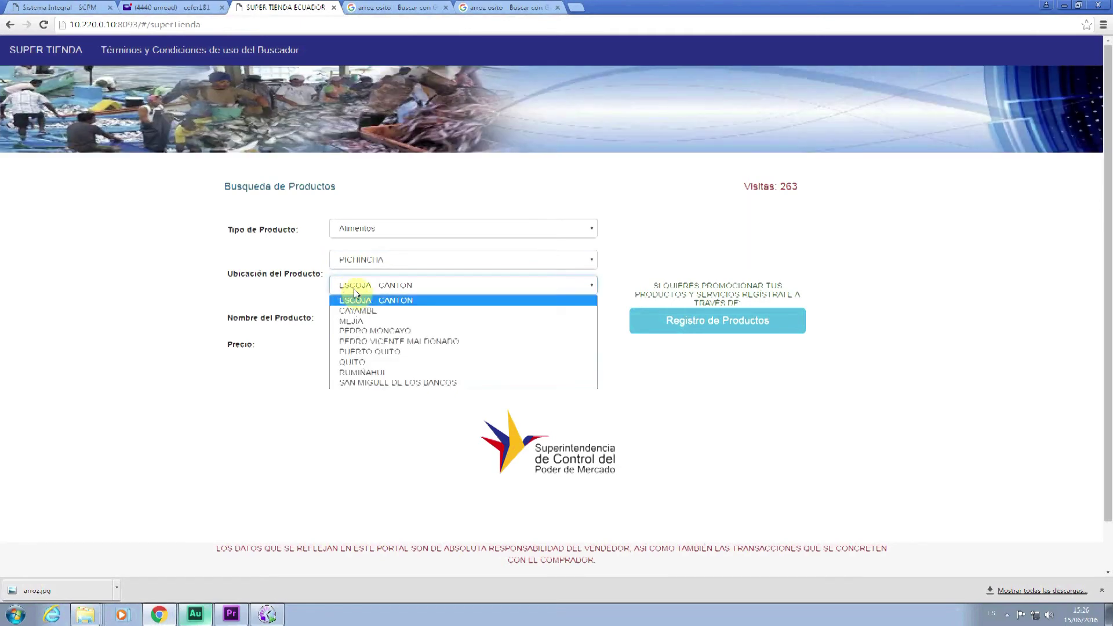
click(385, 362)
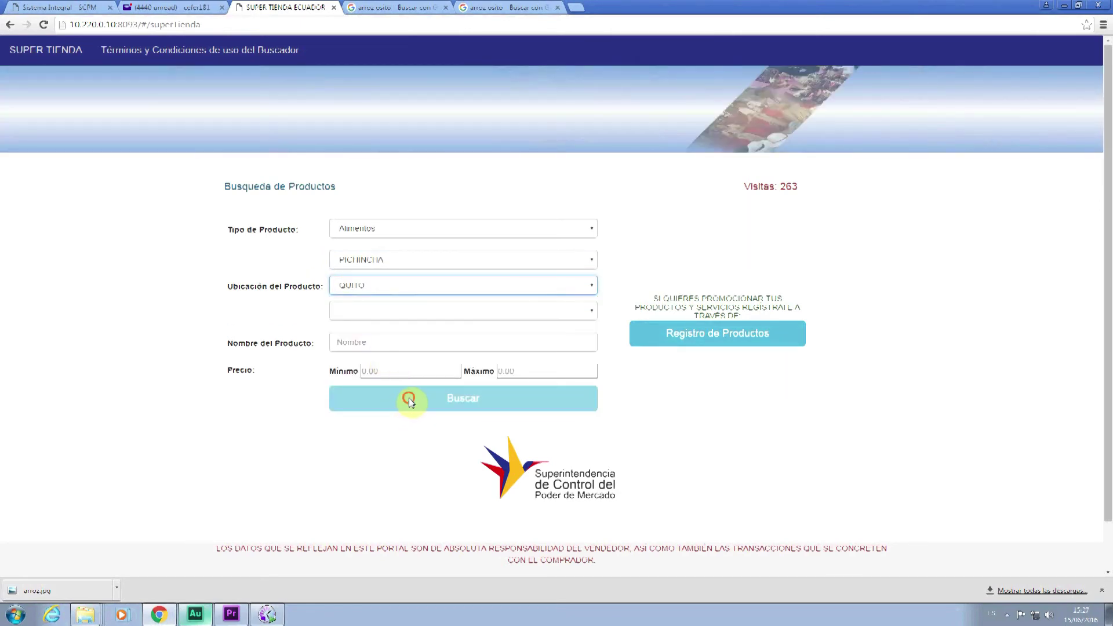
- Choose parish LA MAGDALENA and price range 10 to 00, then reload to a blank search
click(364, 316)
scroll(402, 427, down, 15)
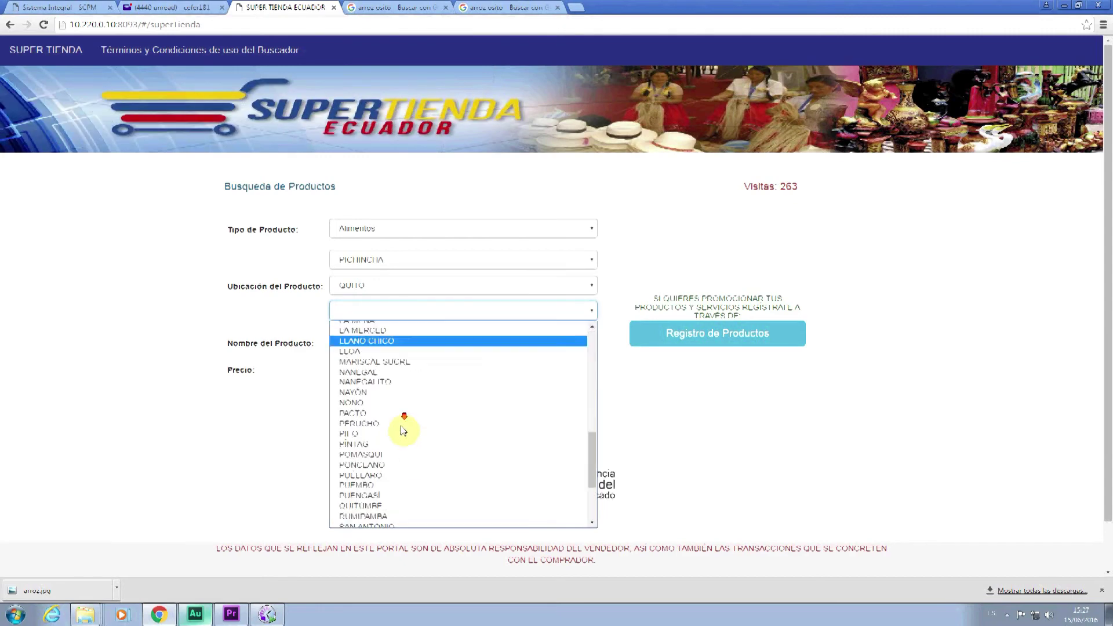
scroll(418, 485, up, 5)
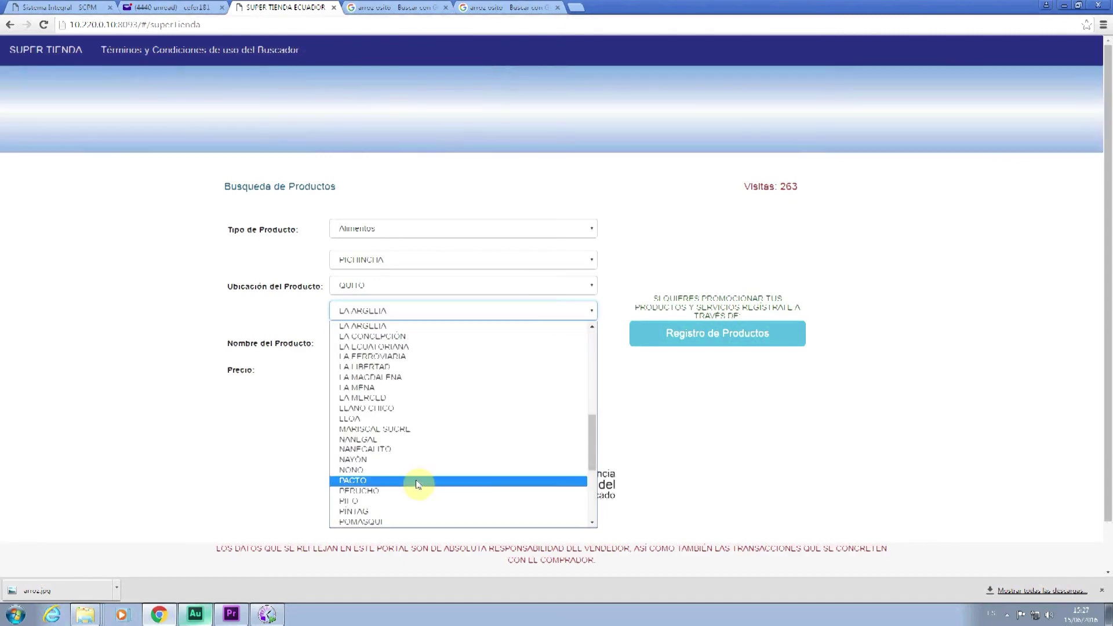
text(la m)
key(Return)
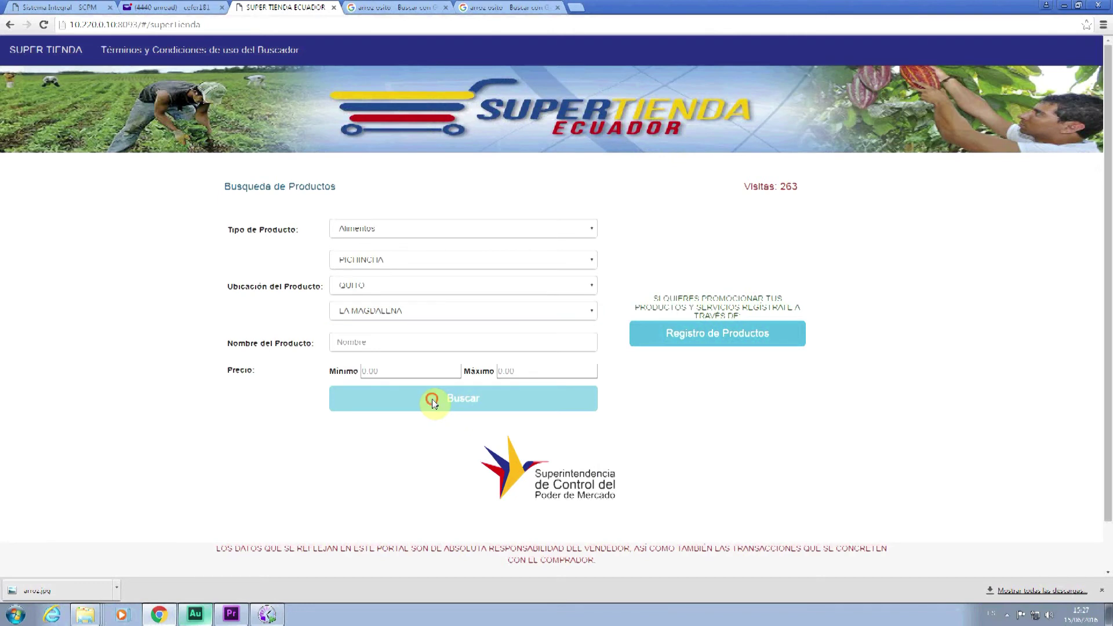
click(409, 371)
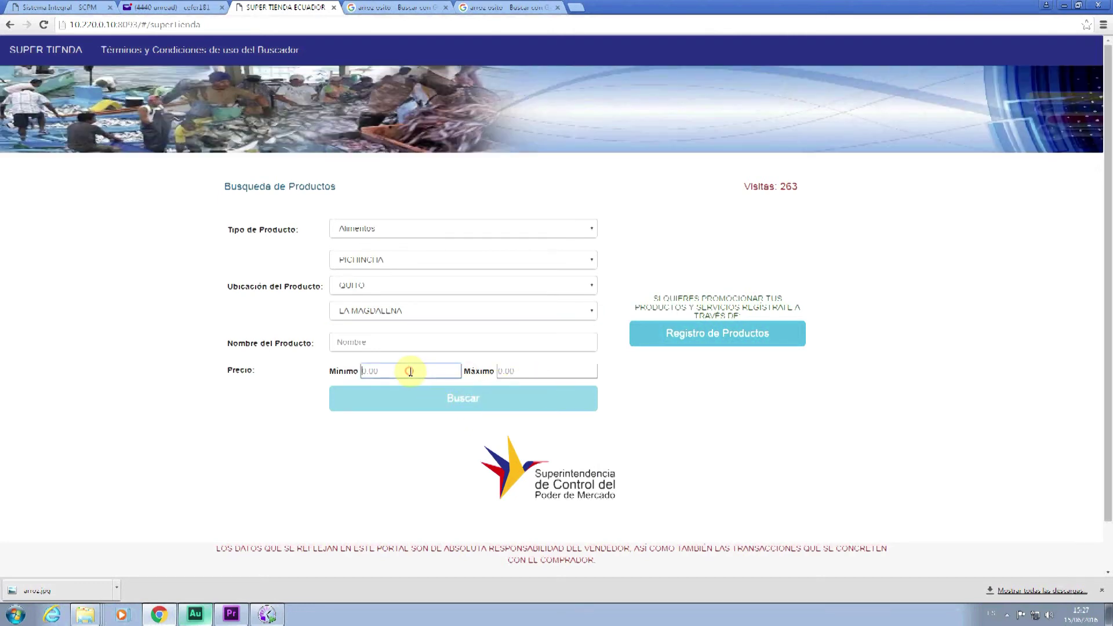
text(10)
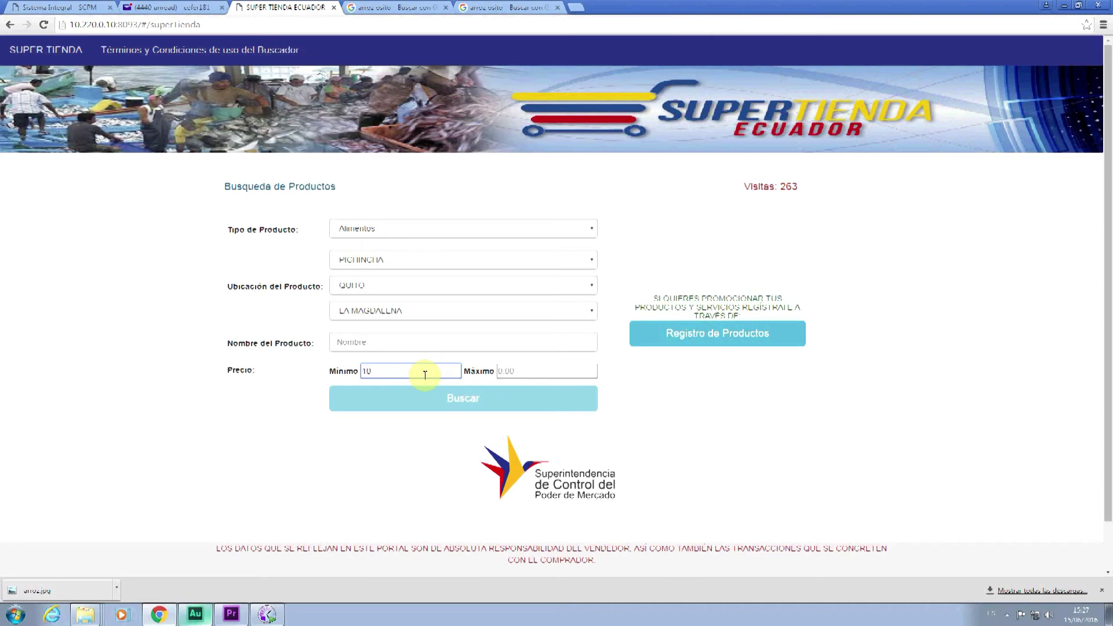
click(536, 371)
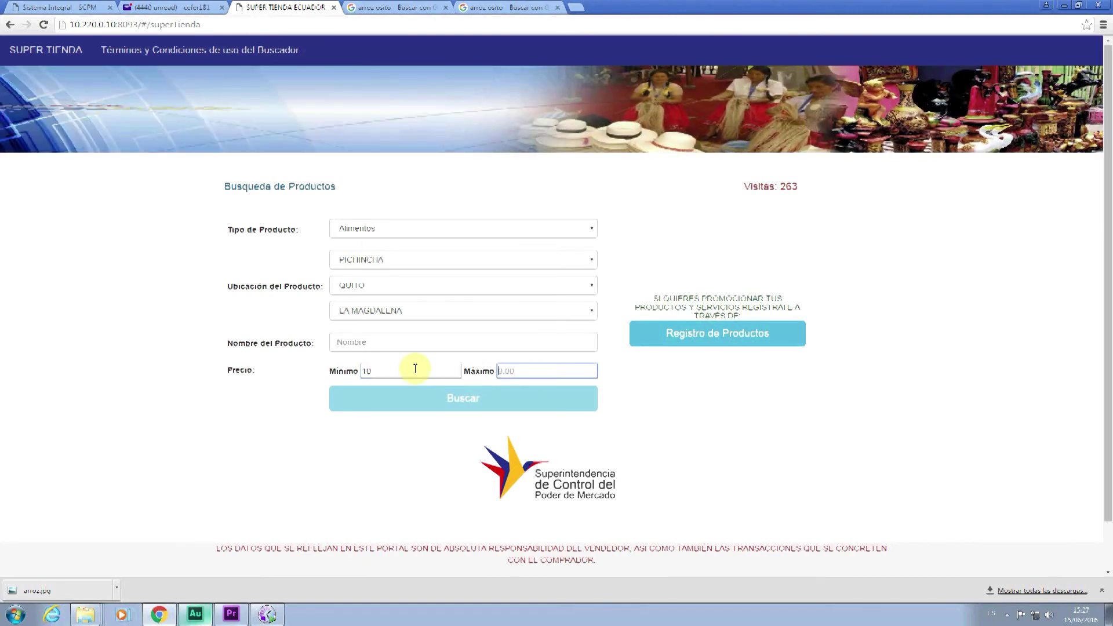
text(00)
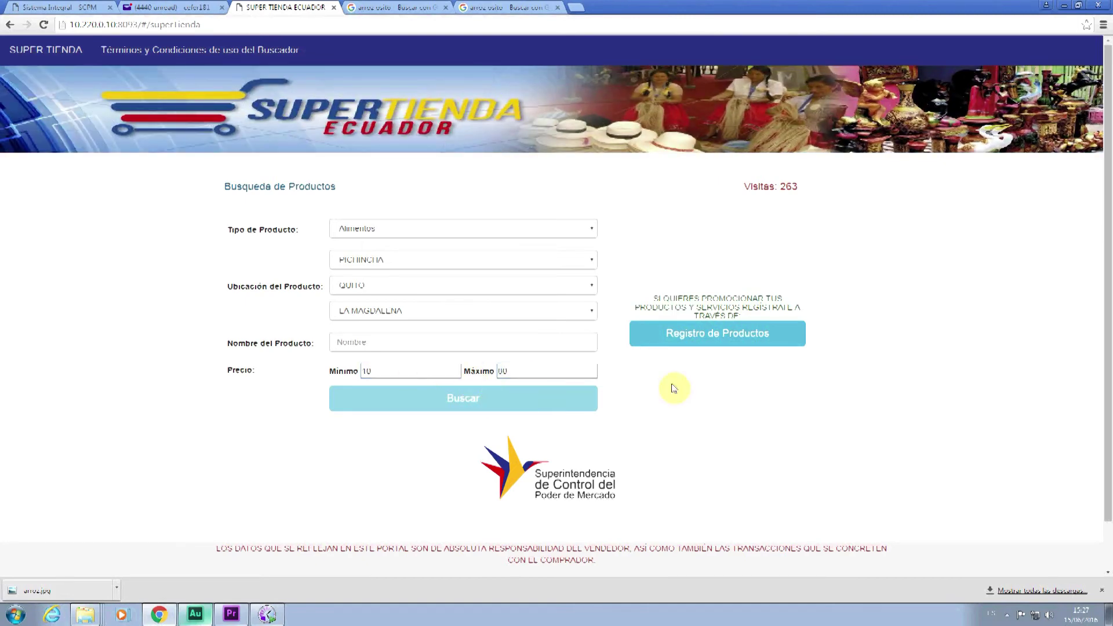
scroll(484, 397, down, 1)
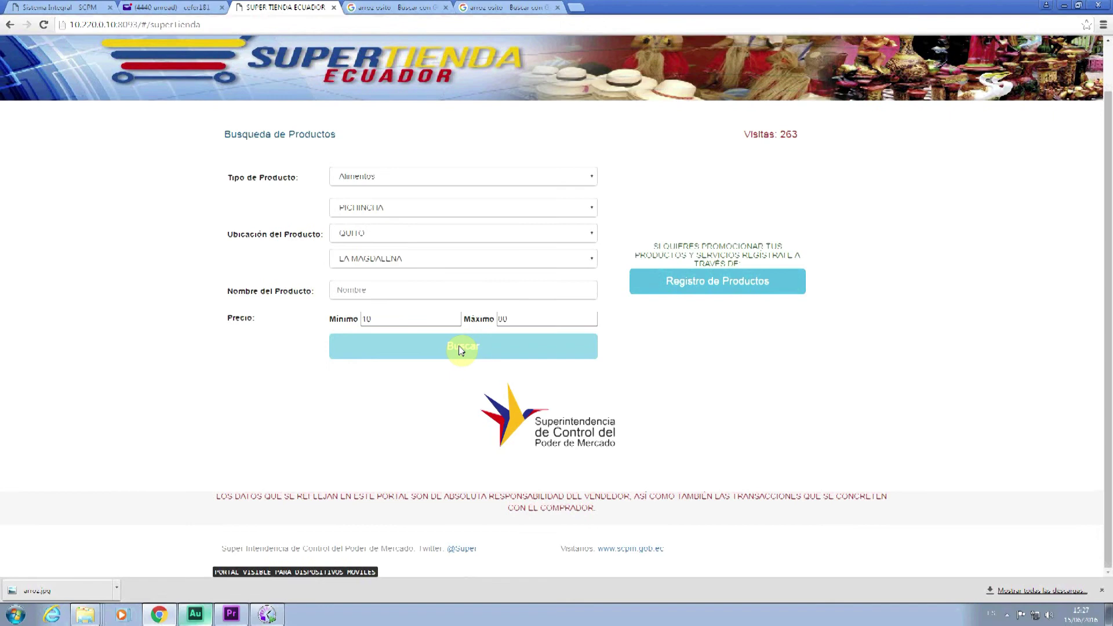
click(580, 178)
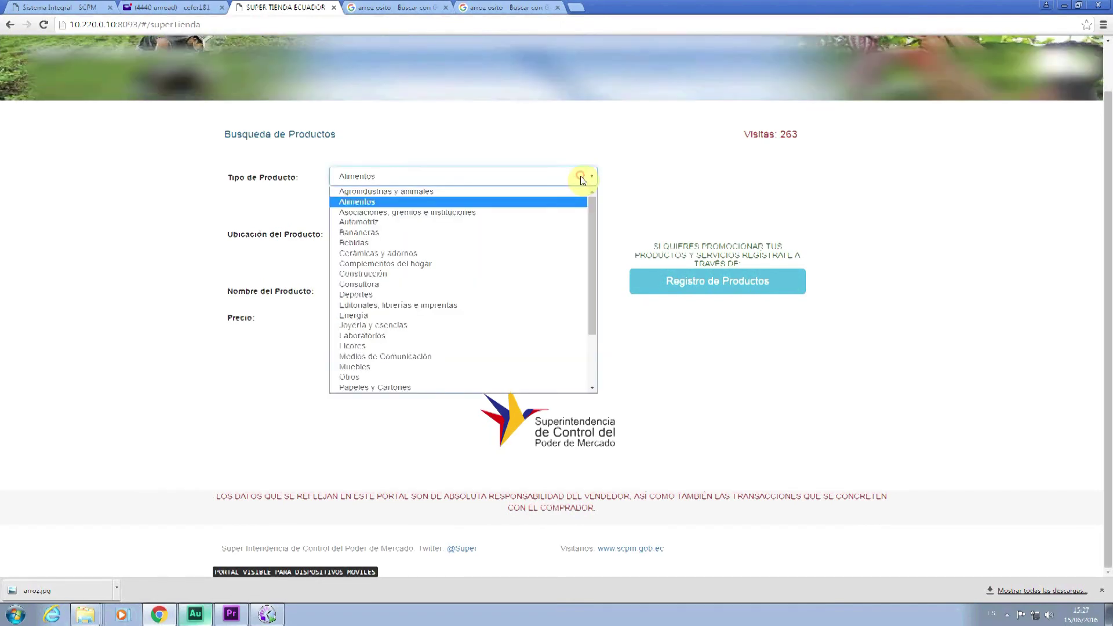
click(44, 24)
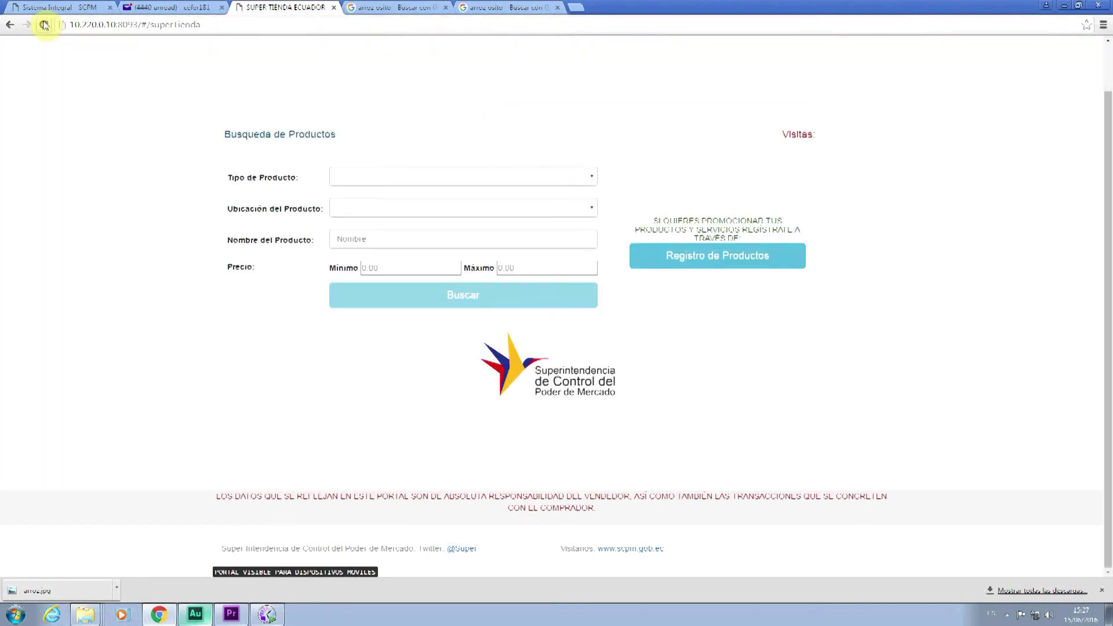
- Search Alimentos in PICHINCHA by product name 'arr', showing the single arroz result at 50$
click(363, 182)
click(369, 214)
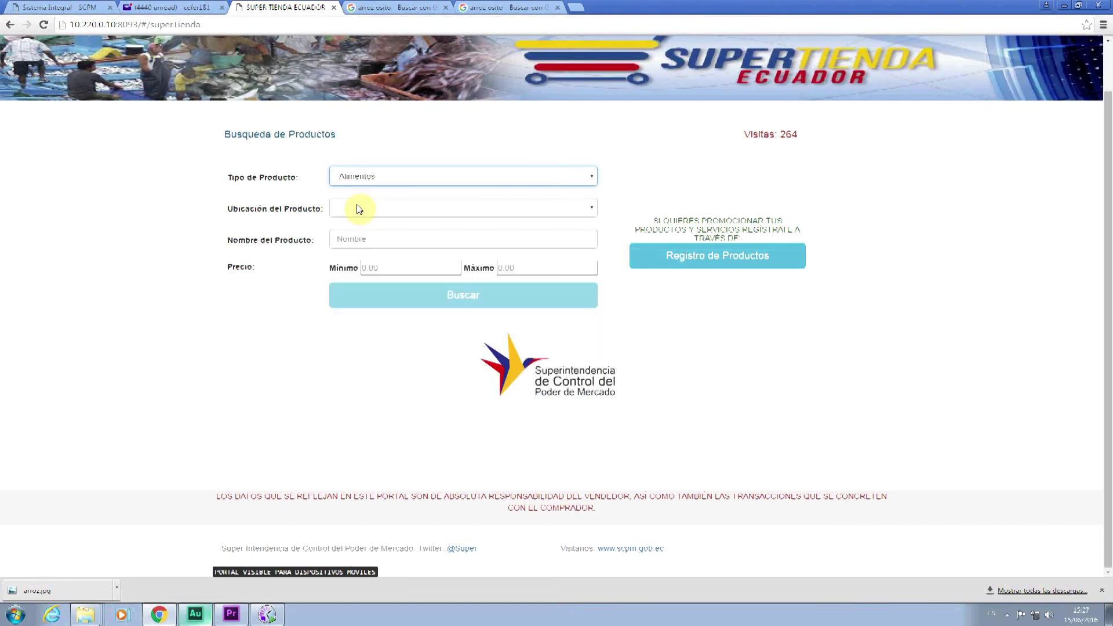
click(360, 210)
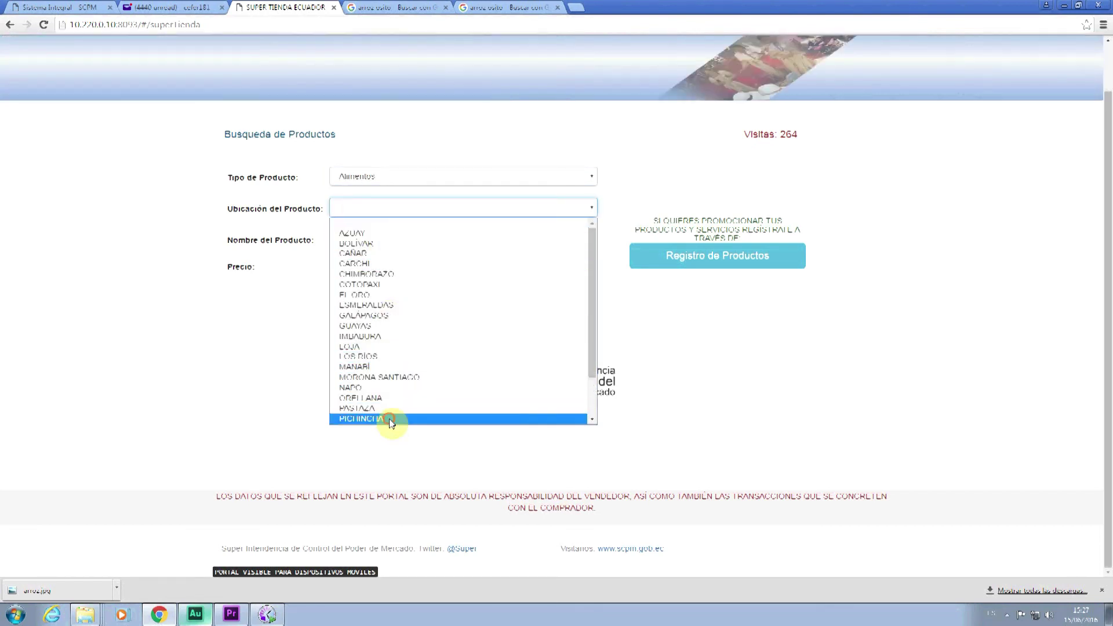
click(388, 418)
click(364, 265)
text(s)
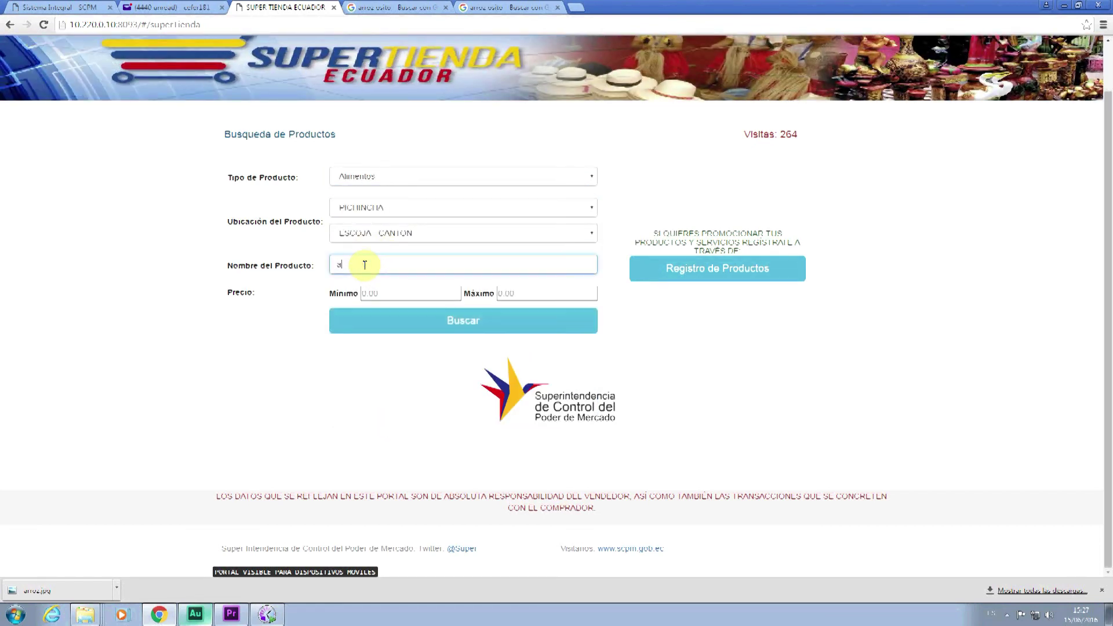
text(rr)
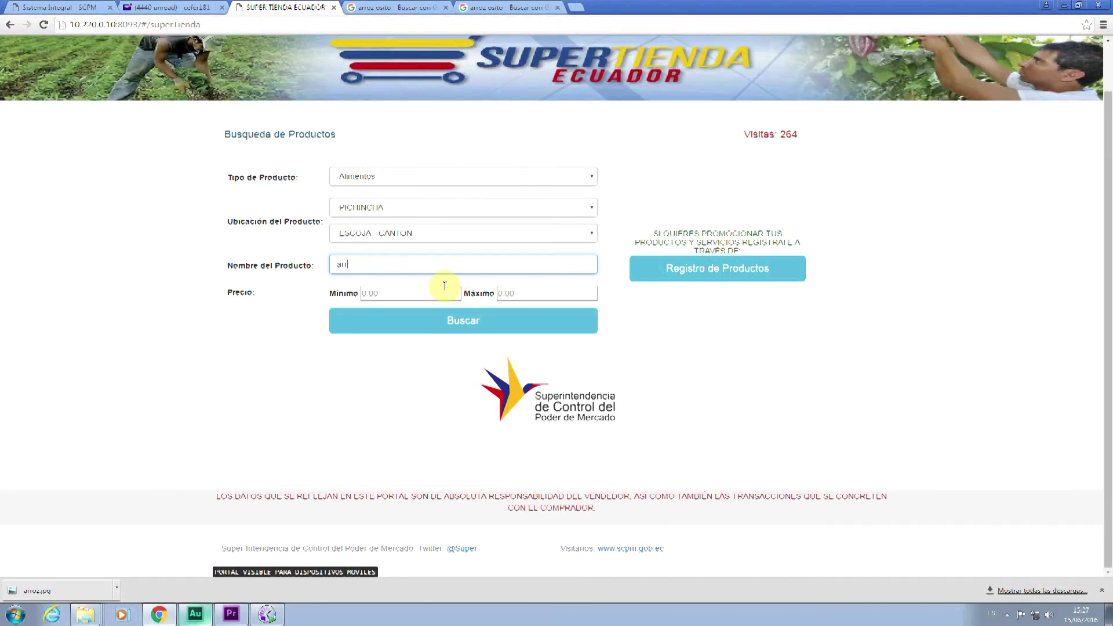
click(459, 326)
scroll(458, 325, down, 2)
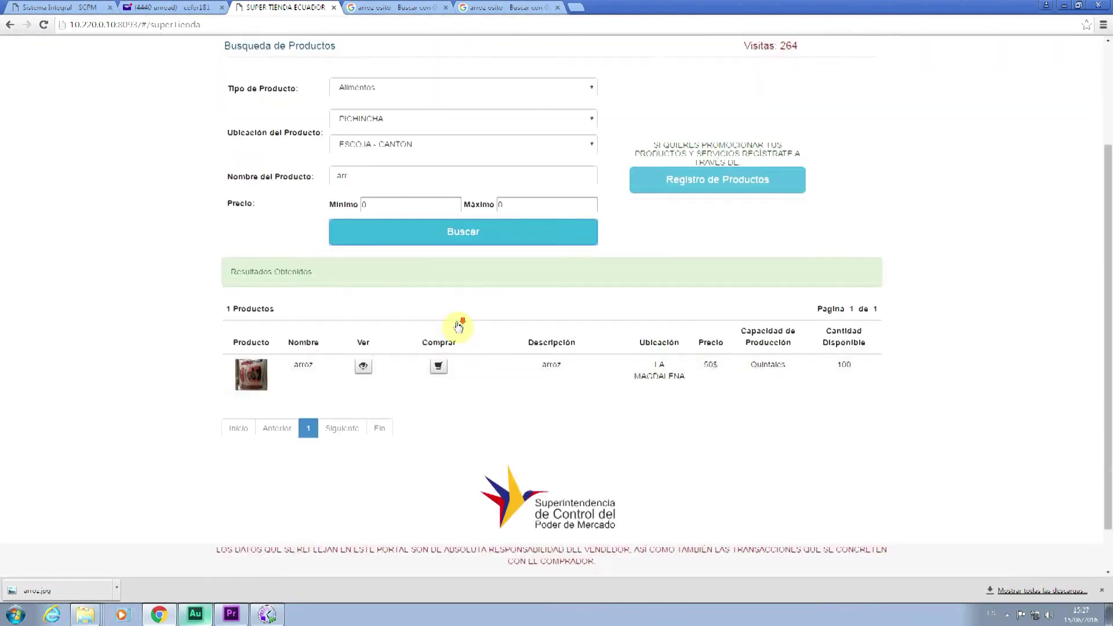
scroll(458, 326, down, 1)
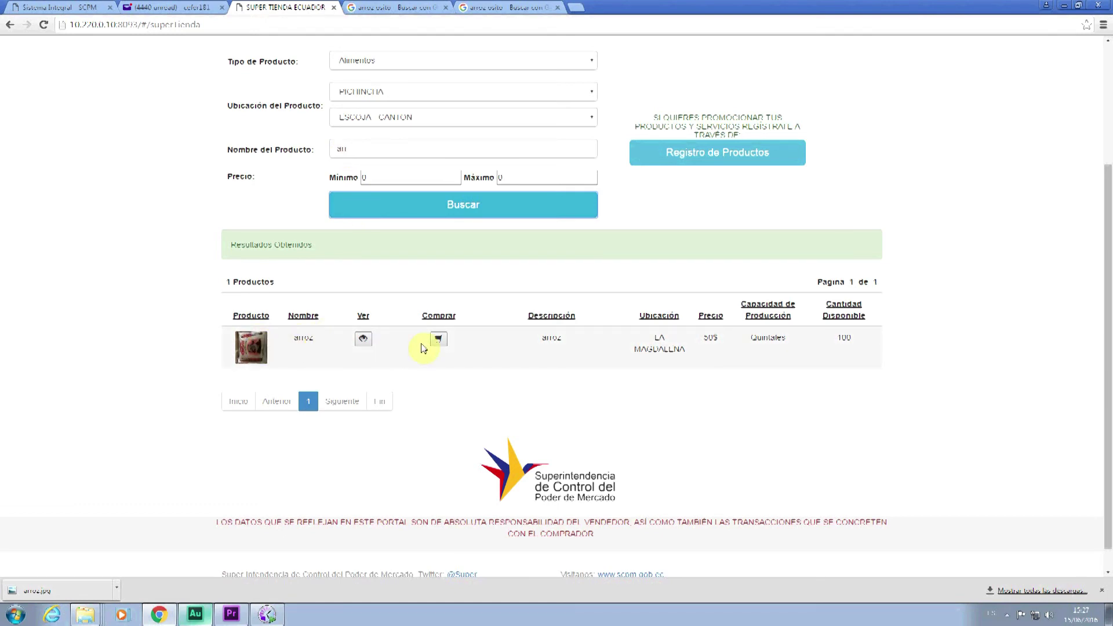
click(360, 346)
scroll(603, 319, down, 2)
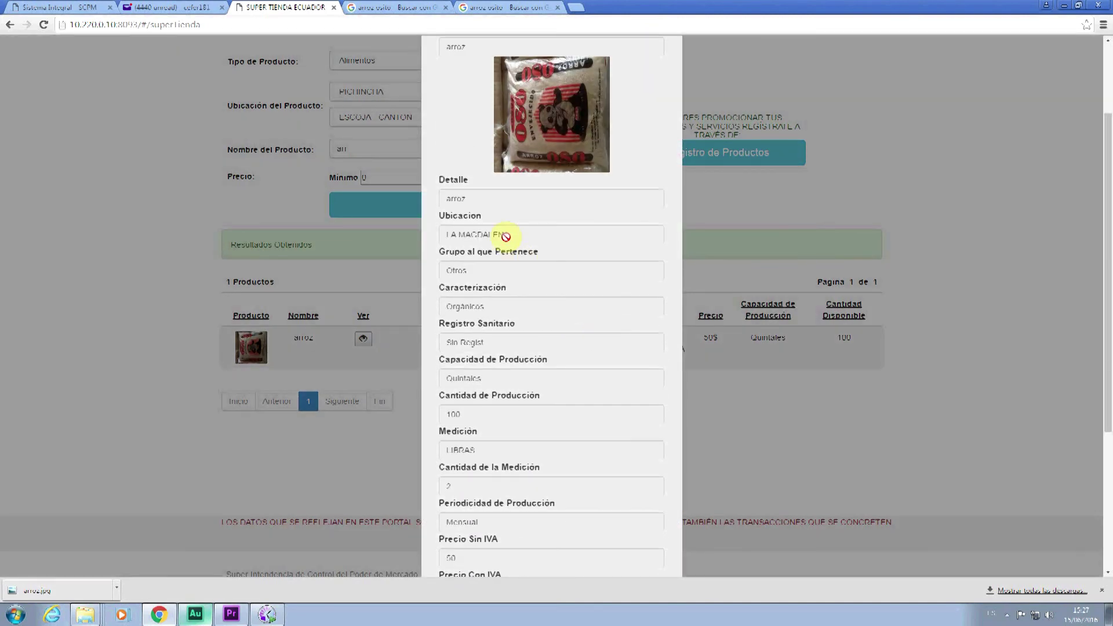
scroll(533, 253, down, 1)
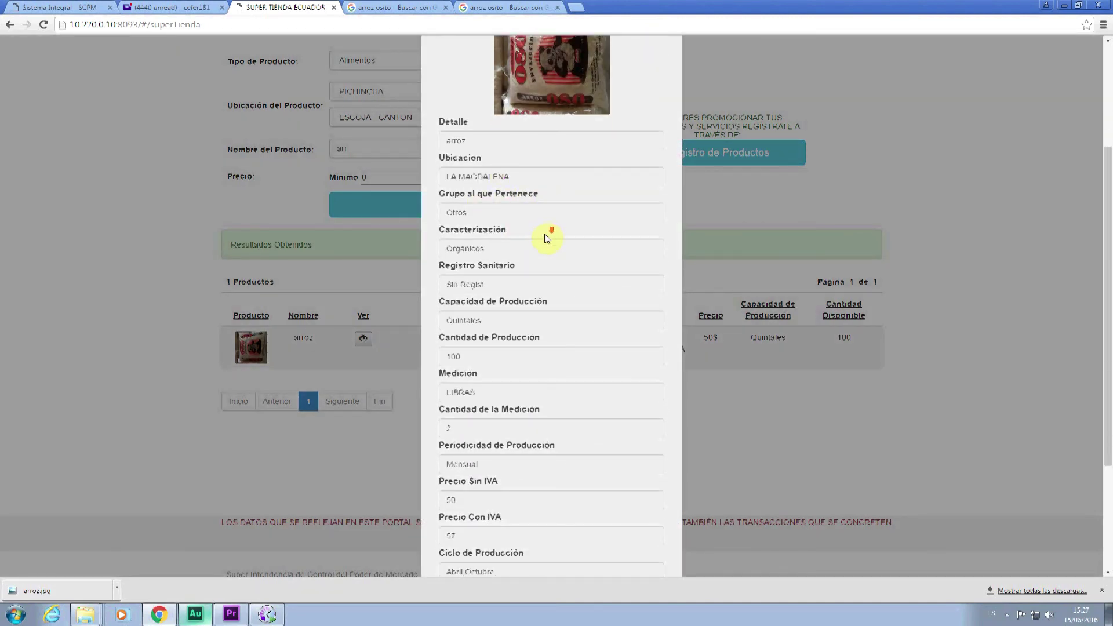
scroll(546, 238, down, 1)
scroll(544, 233, down, 1)
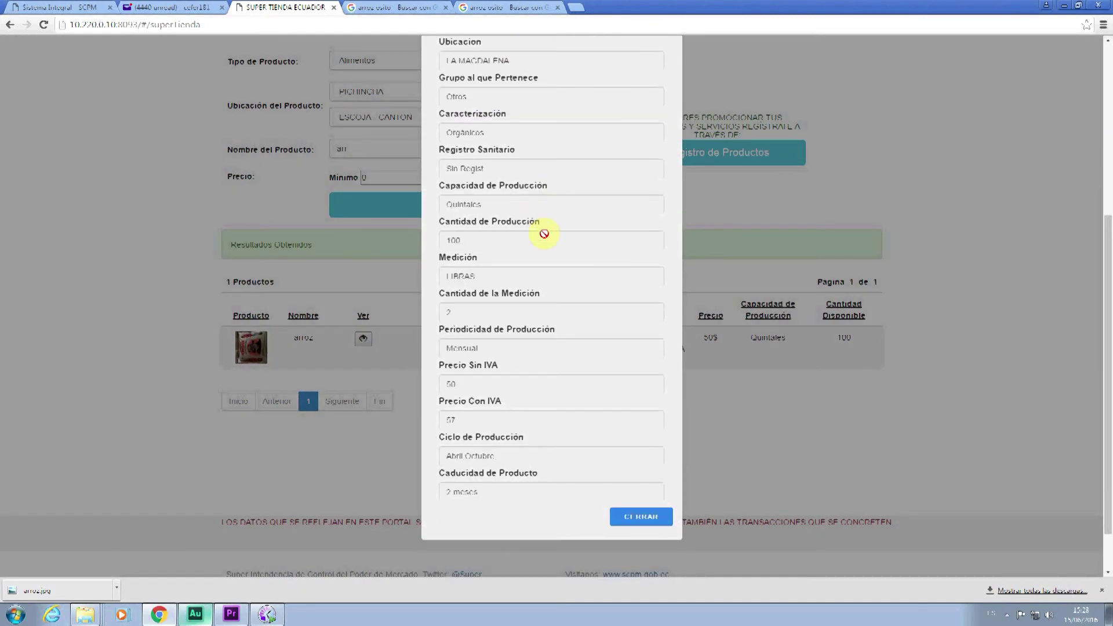
scroll(544, 234, down, 1)
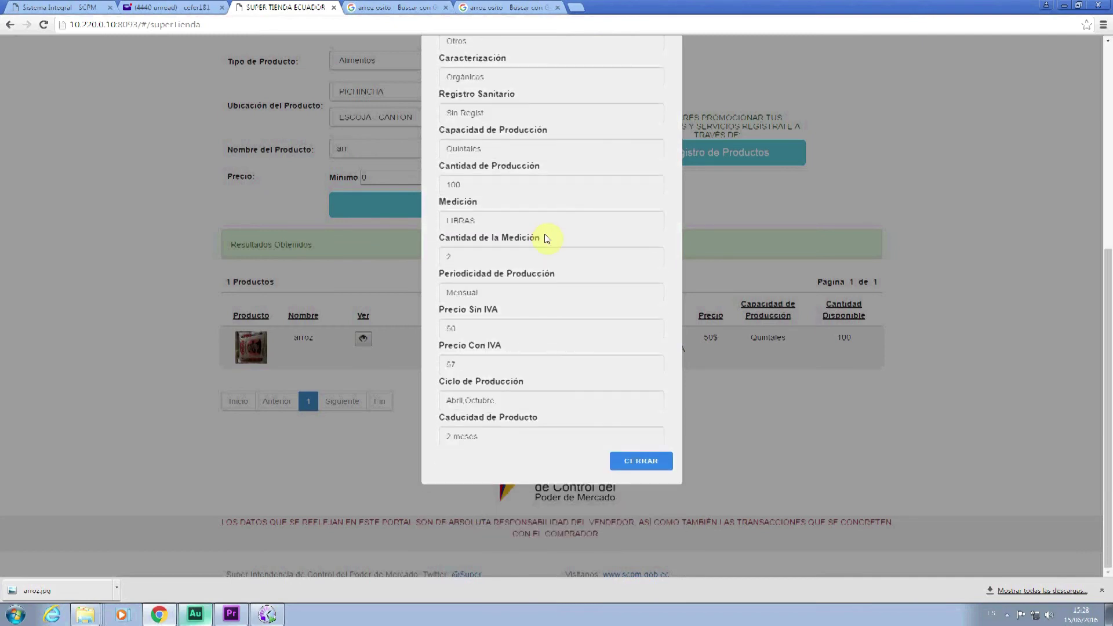
click(656, 457)
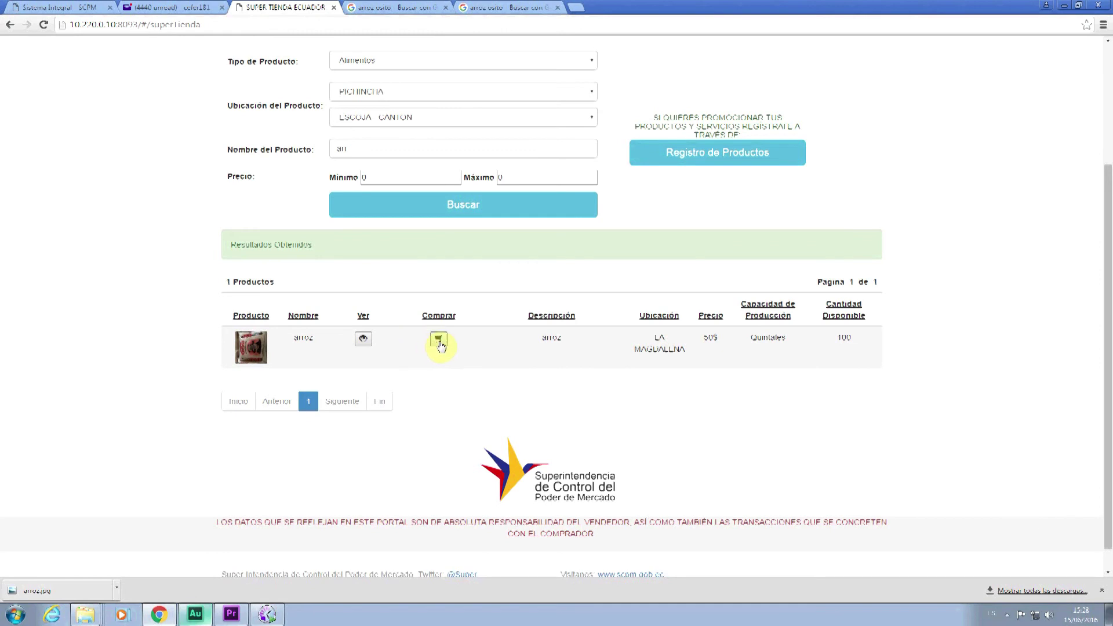
- Start buying the rice, briefly open the new-user form toggling Vendedor/Comprador, then return to the entry page
click(439, 340)
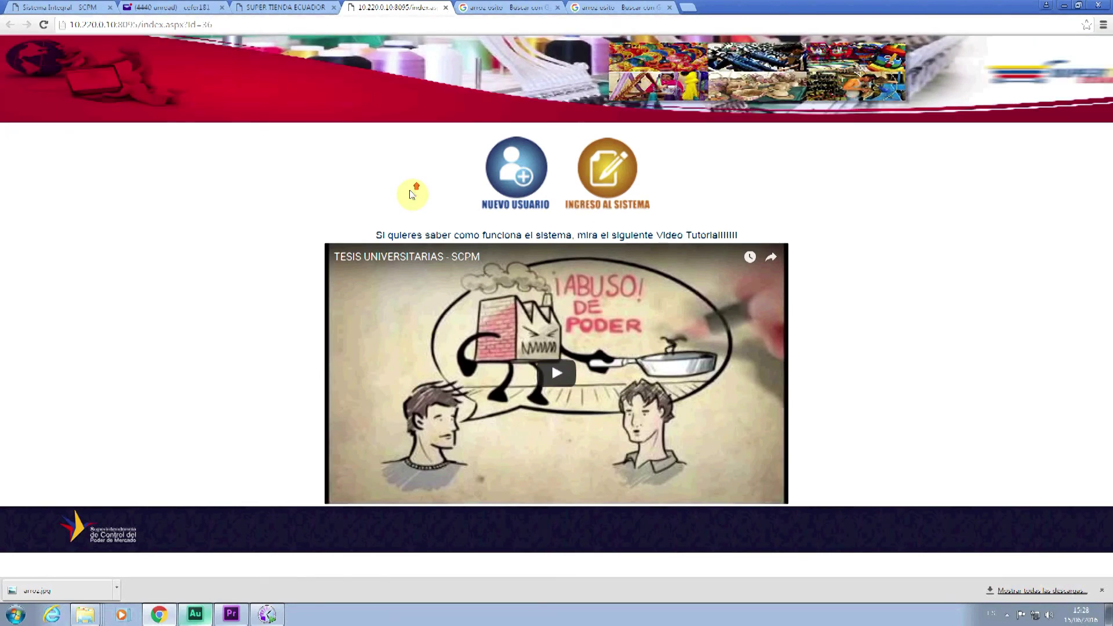
click(526, 200)
click(563, 146)
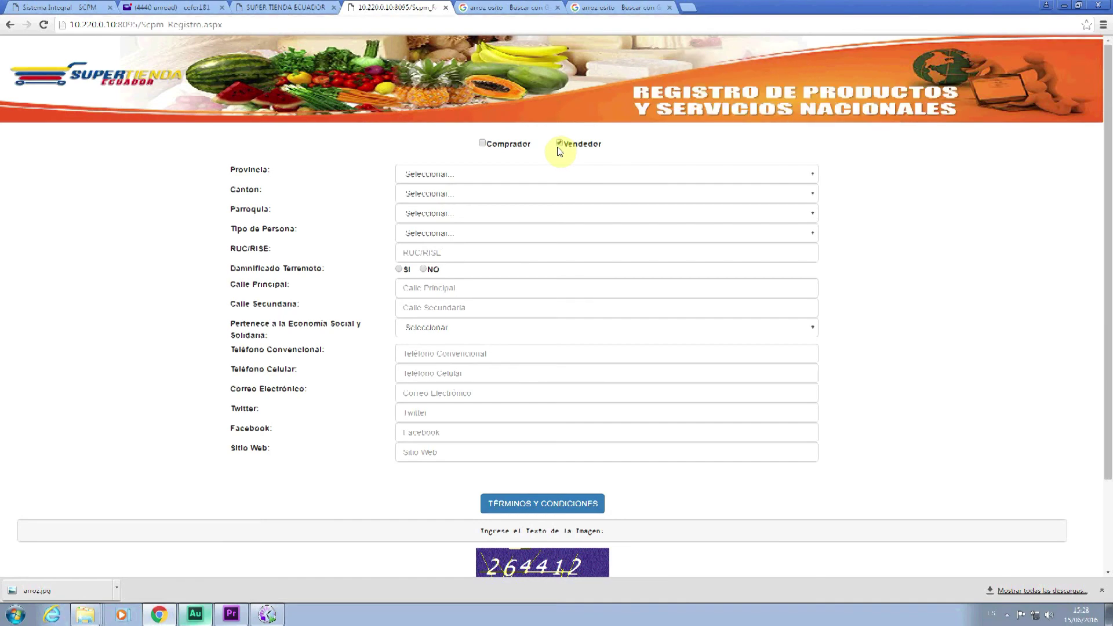
click(489, 149)
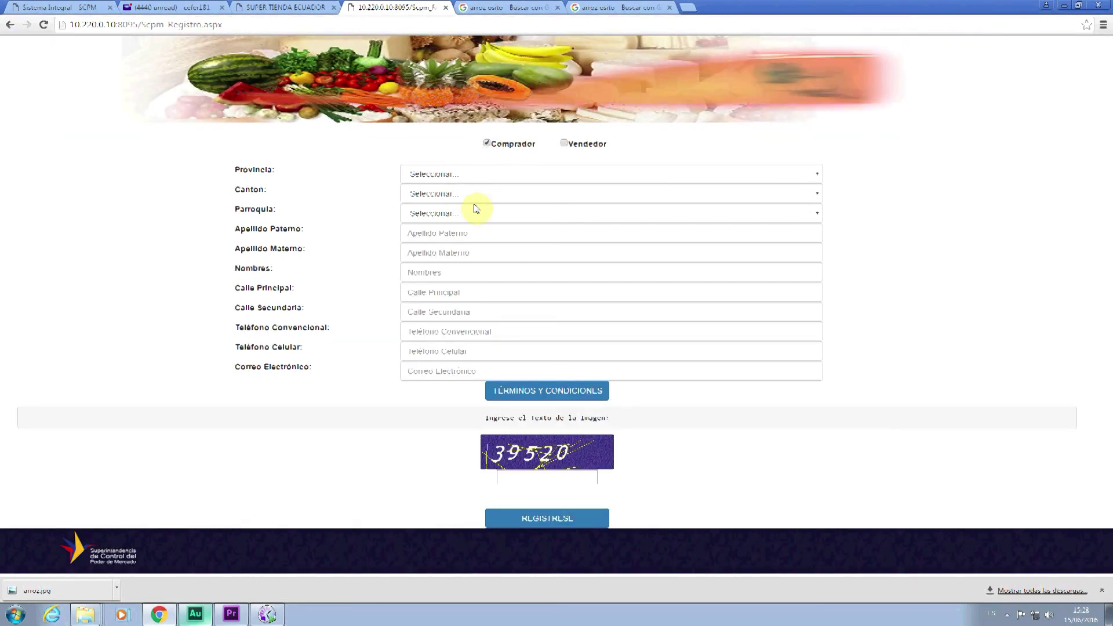
click(11, 27)
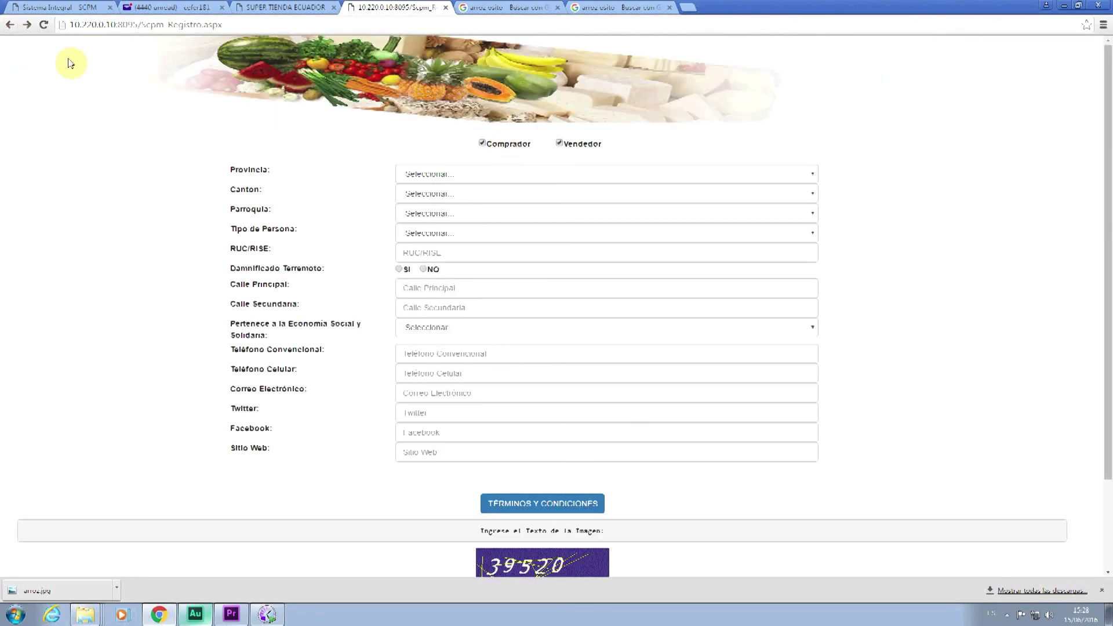
click(14, 28)
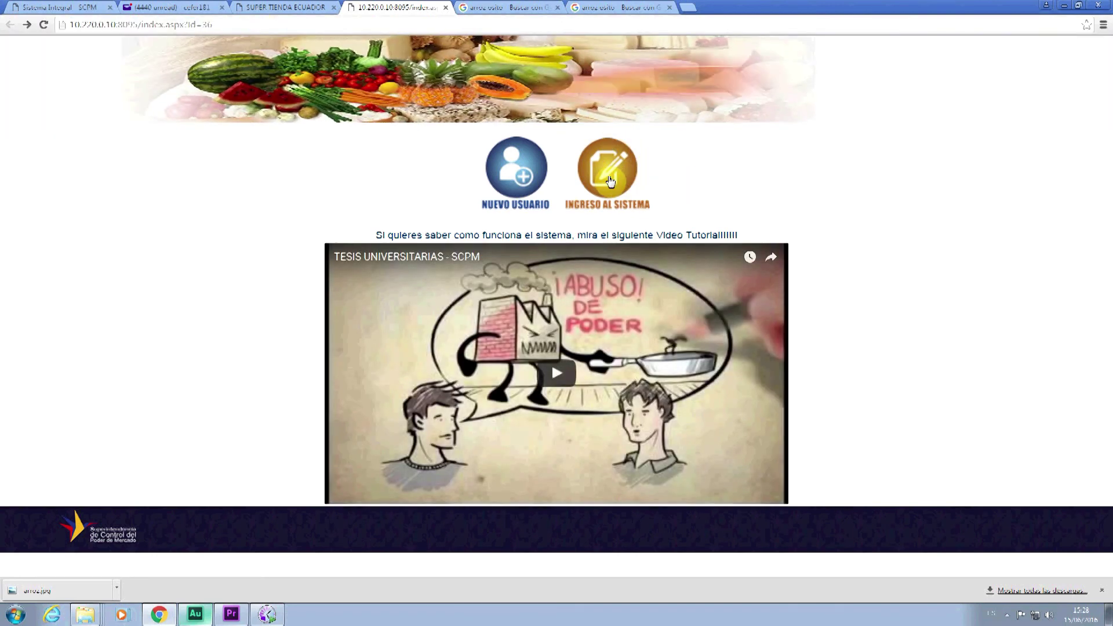
click(610, 179)
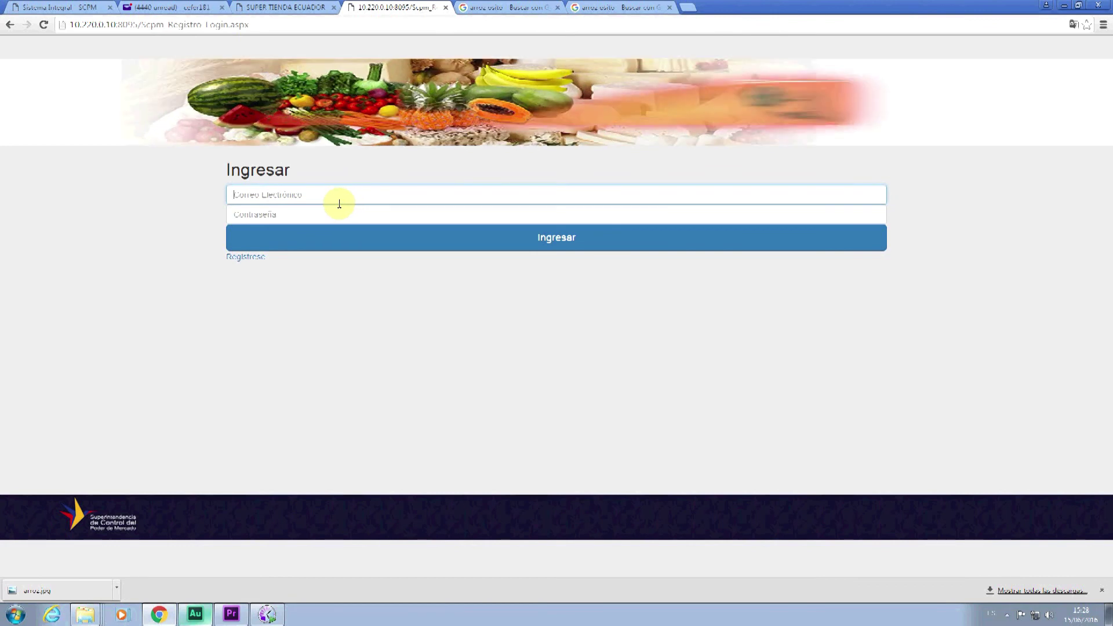
click(291, 24)
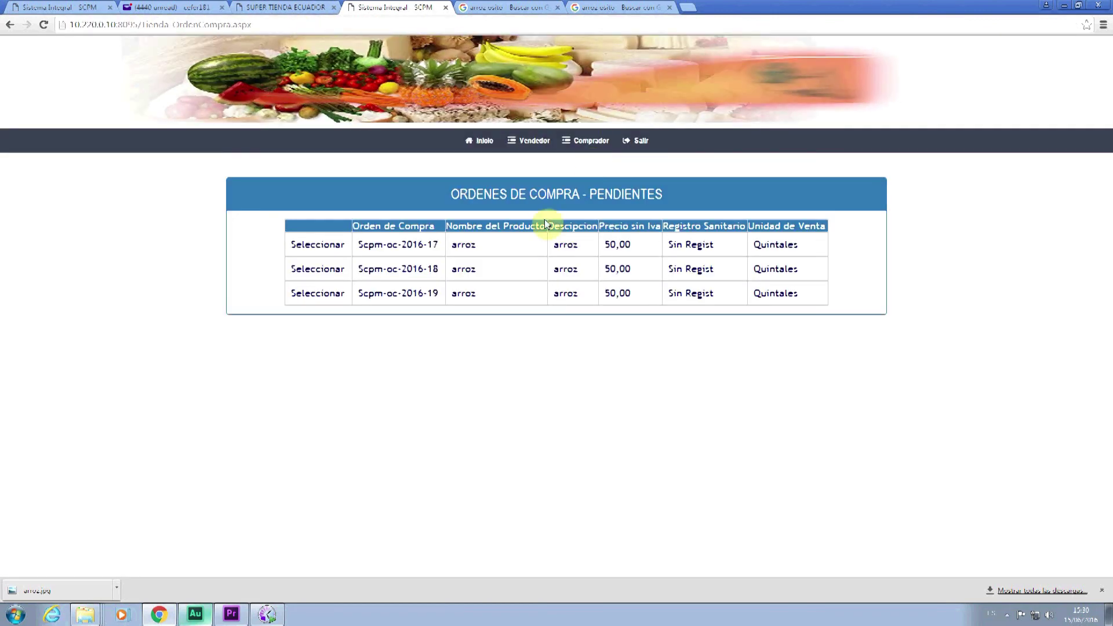
click(326, 294)
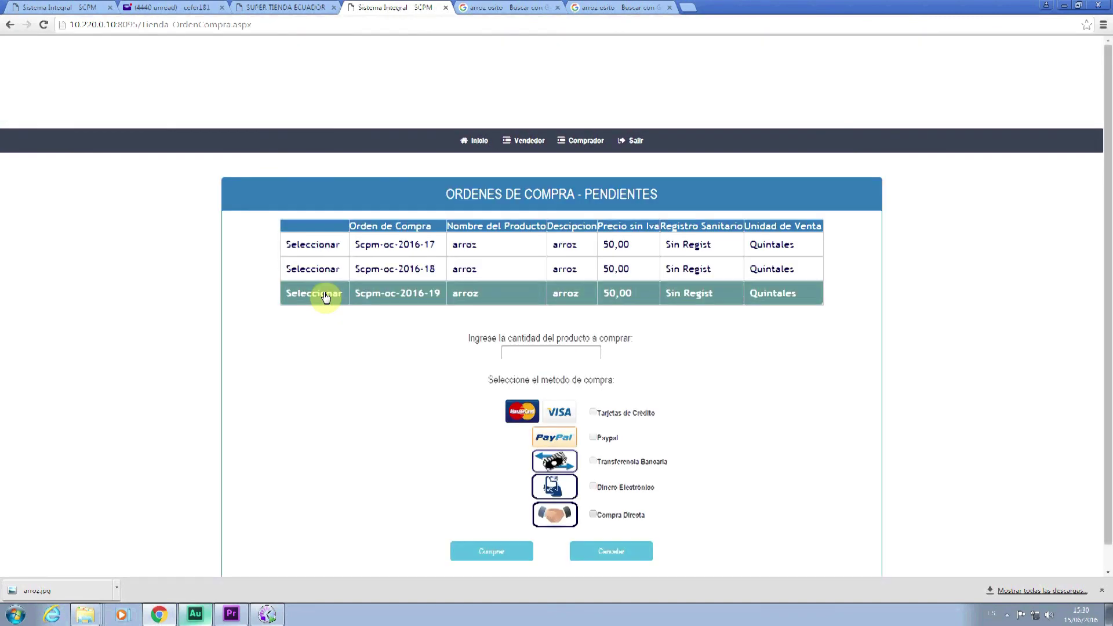
scroll(325, 296, down, 1)
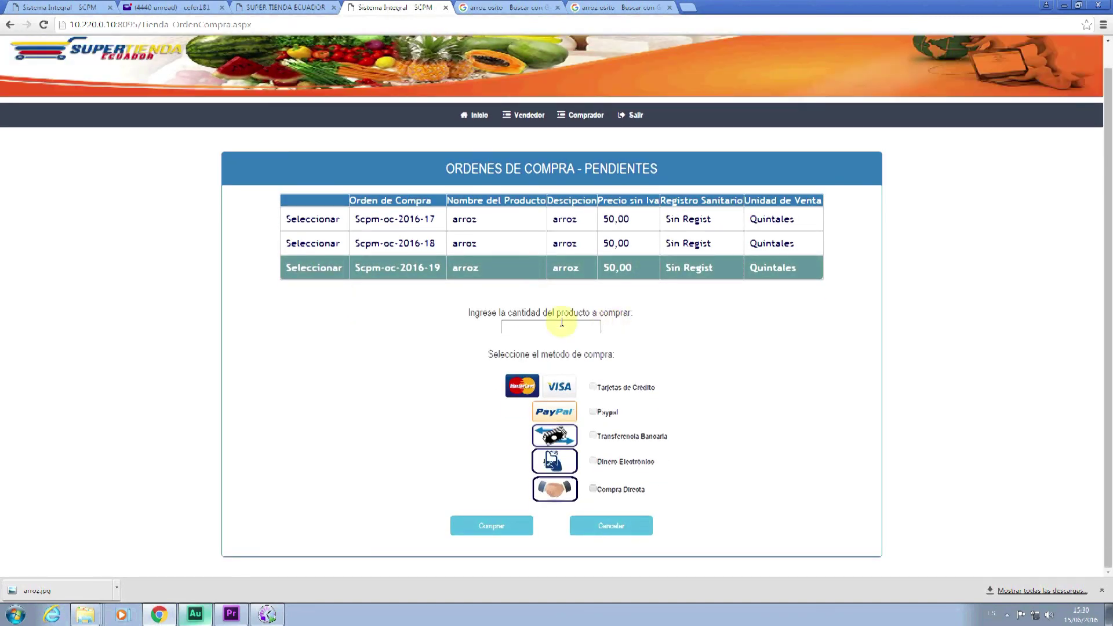
- Buy 2 units of the order as a Compra Directa purchase
click(557, 324)
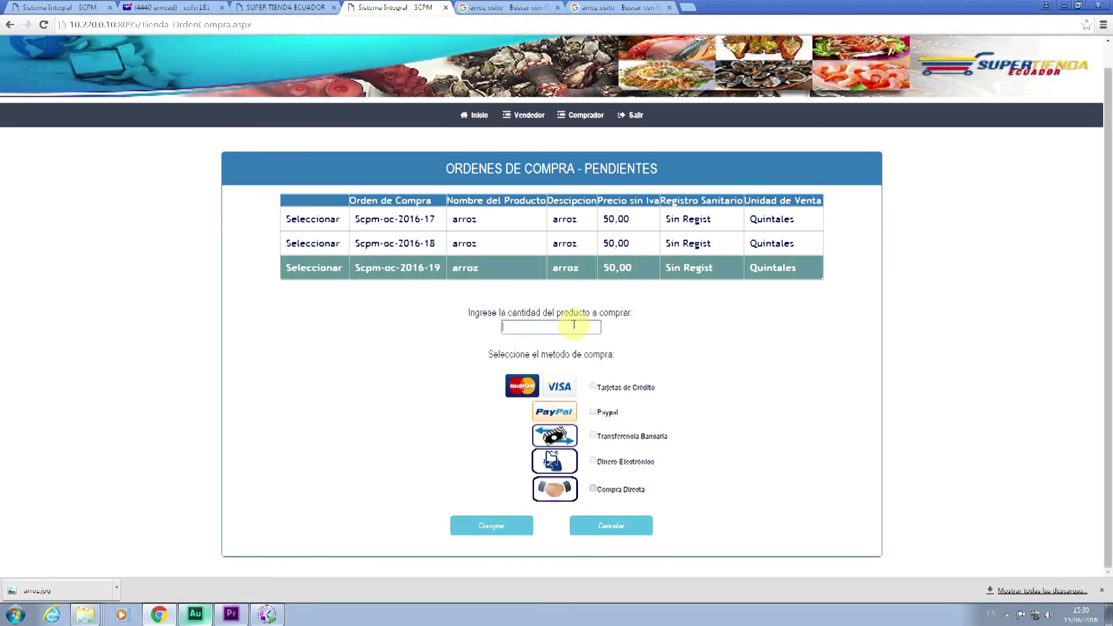
text(2)
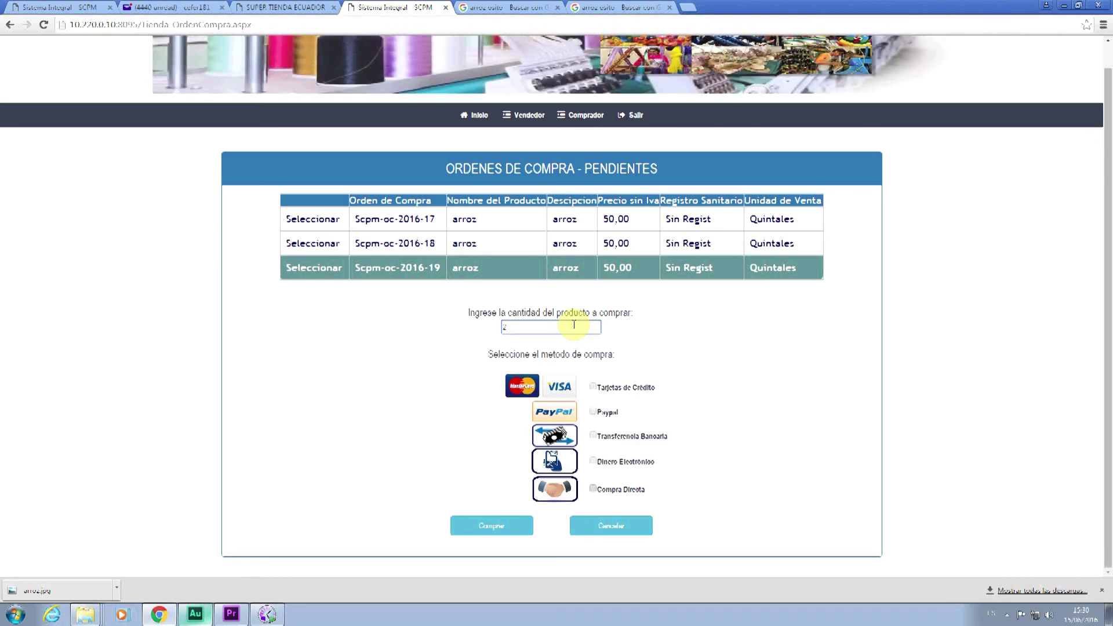
click(673, 327)
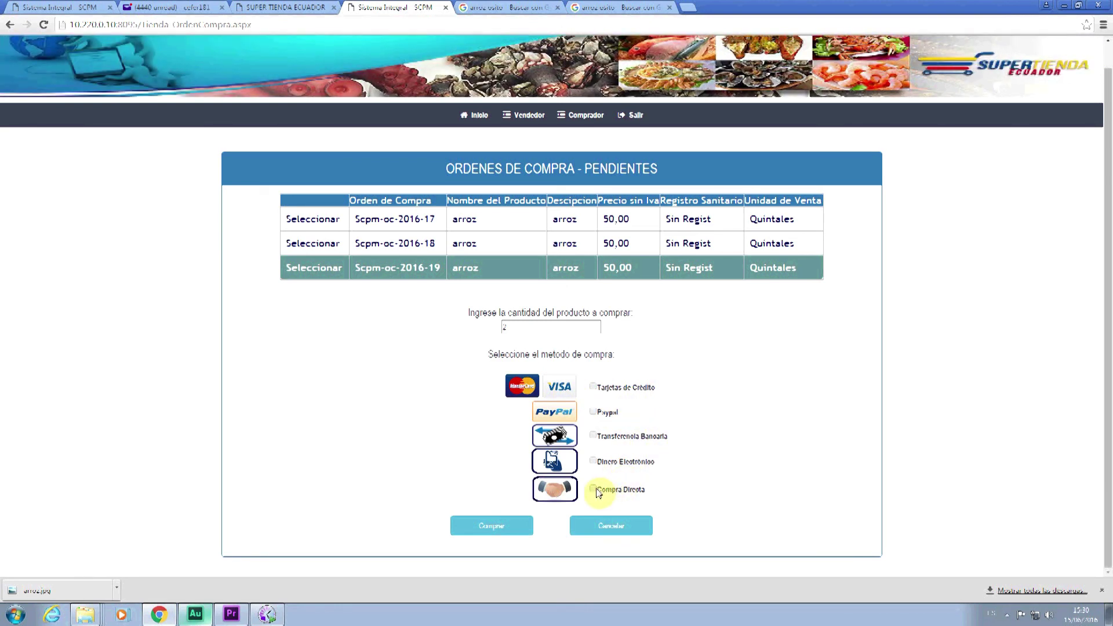
click(594, 490)
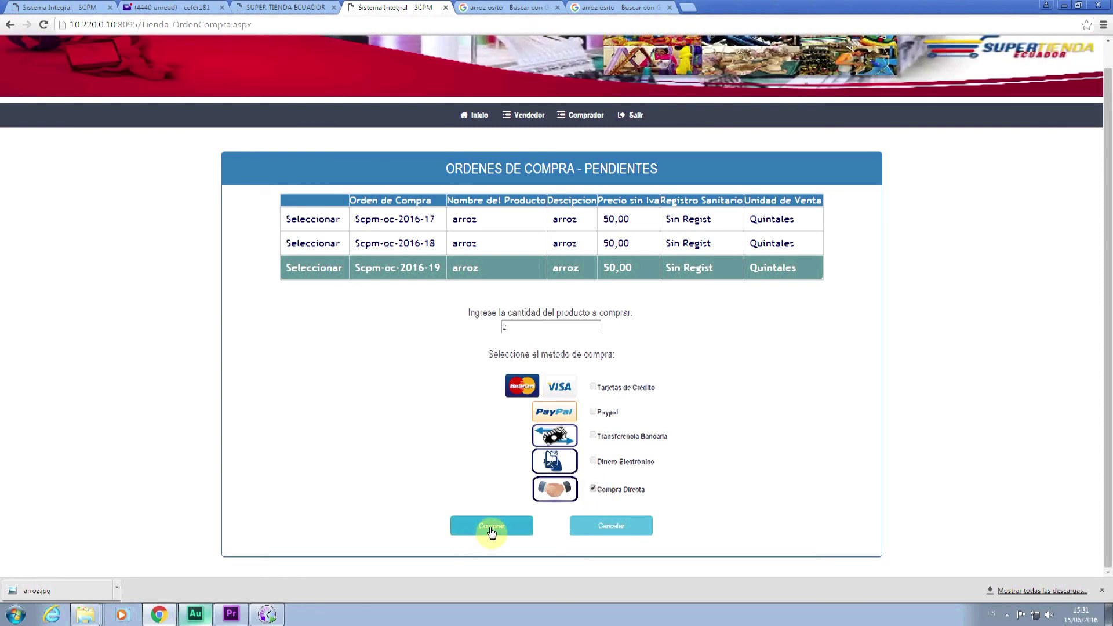
click(491, 526)
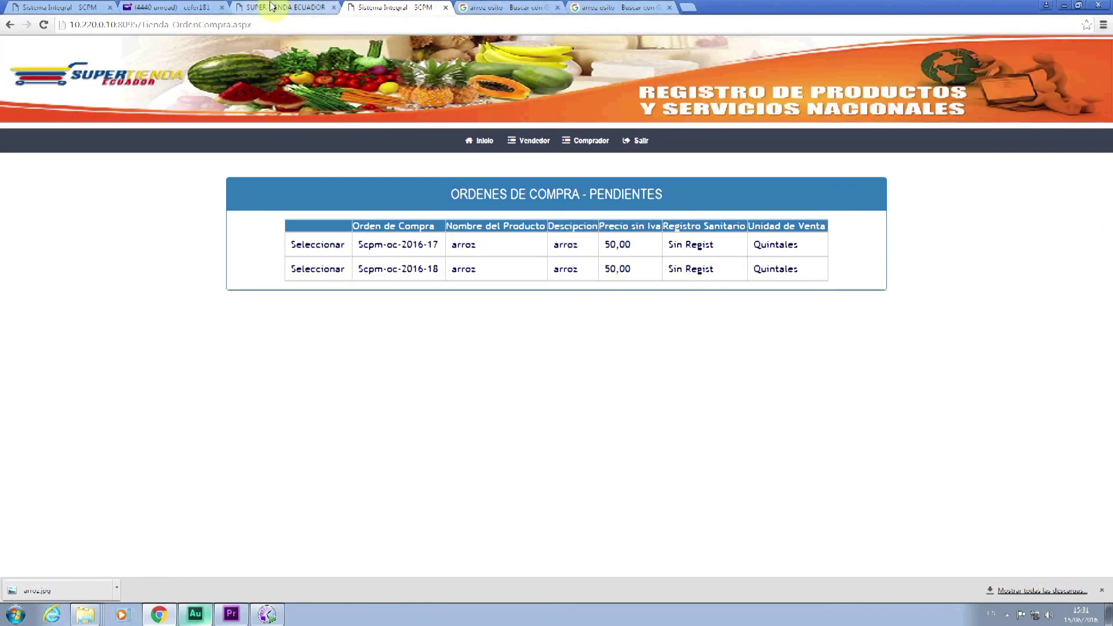
- Look over the open tabs, then start entering the webmail address in a new tab
click(186, 7)
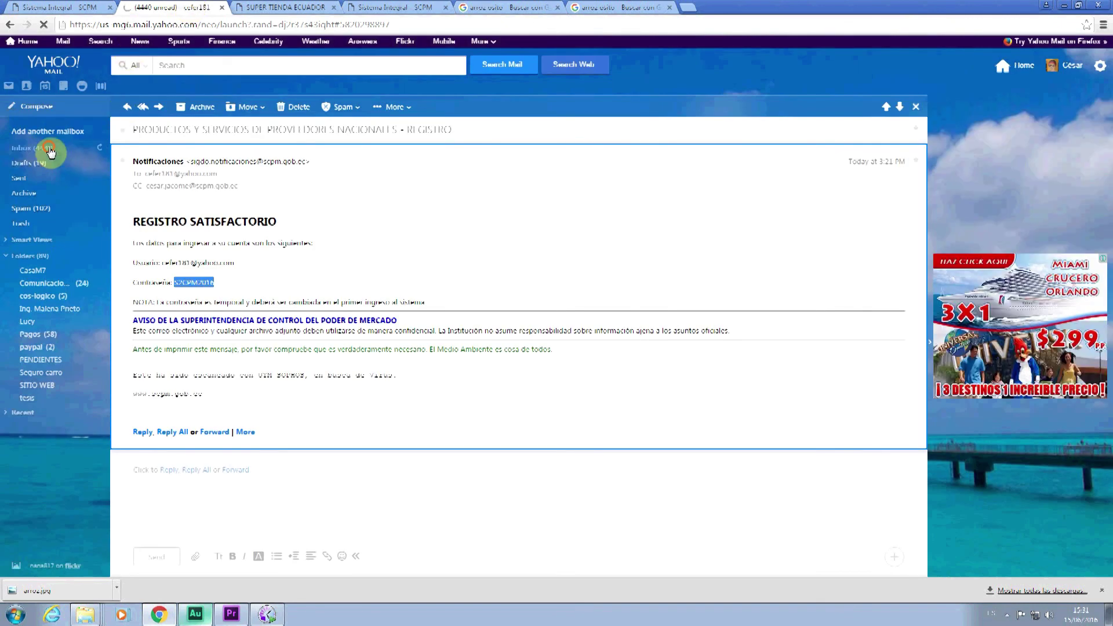
click(510, 7)
click(604, 8)
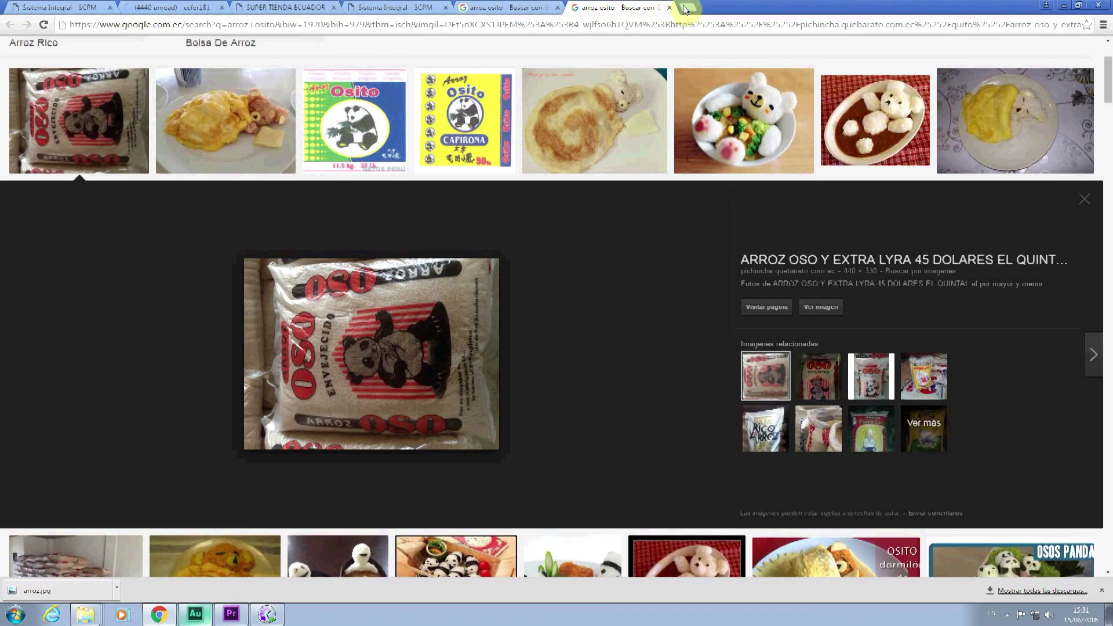
click(687, 7)
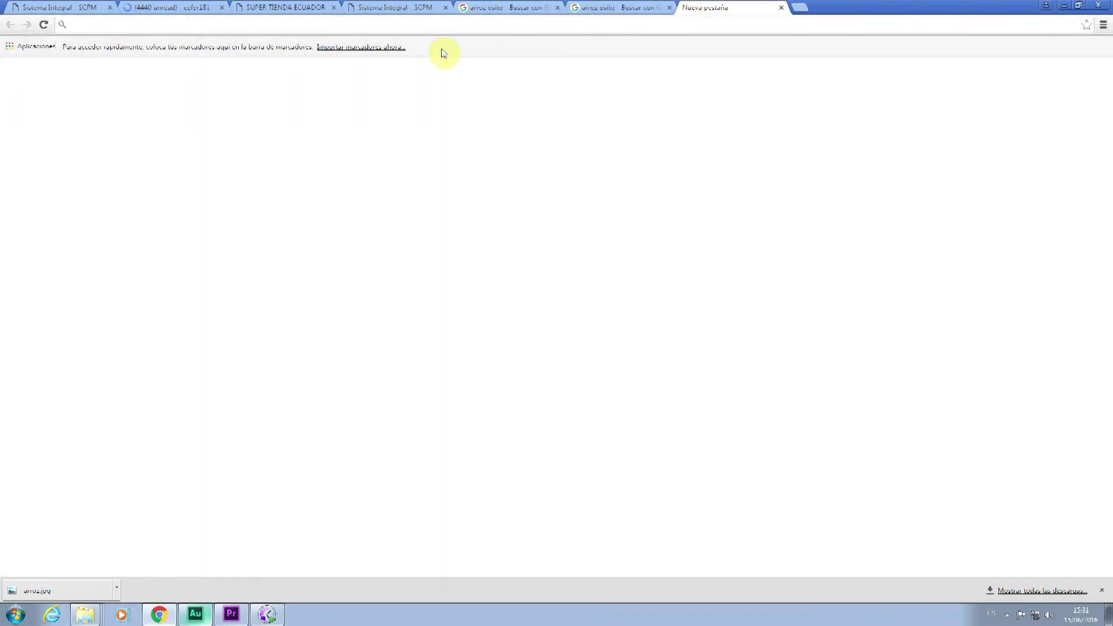
text(m,ail)
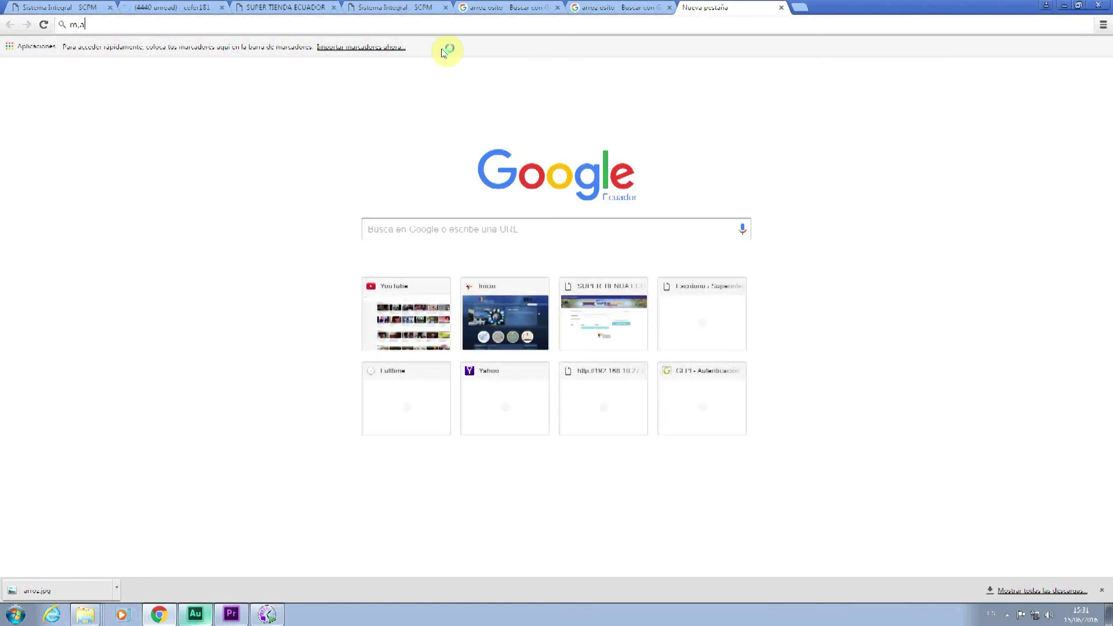
key(BackSpace)
key(BackSpace)
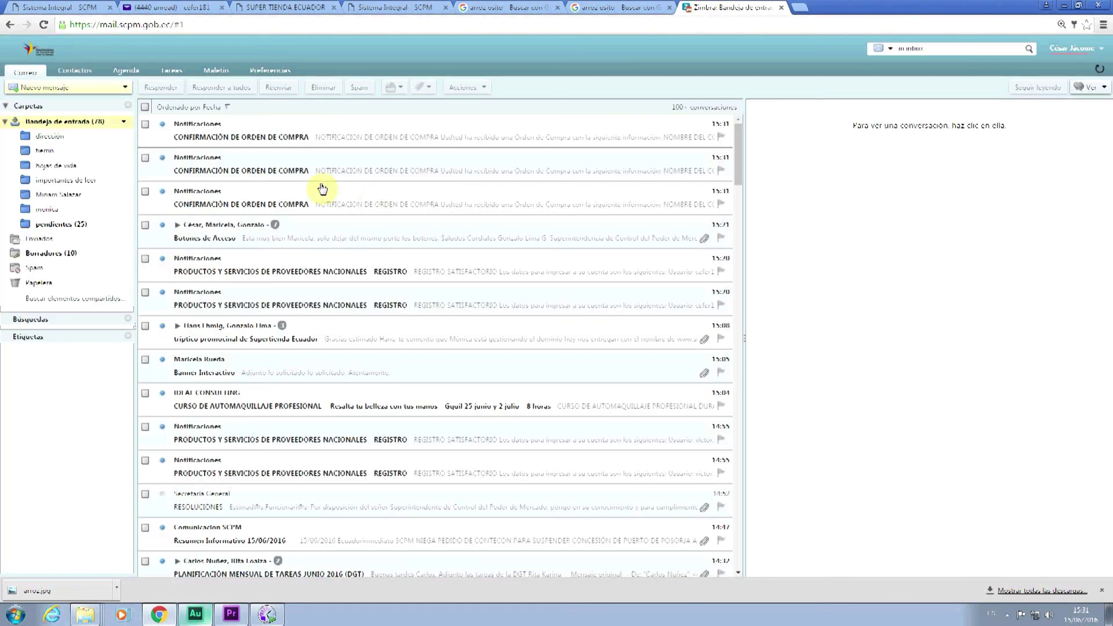
- Read the latest CONFIRMACIÓN DE ORDEN DE COMPRA email (2 arroz at 50.00), then return to the store
click(247, 139)
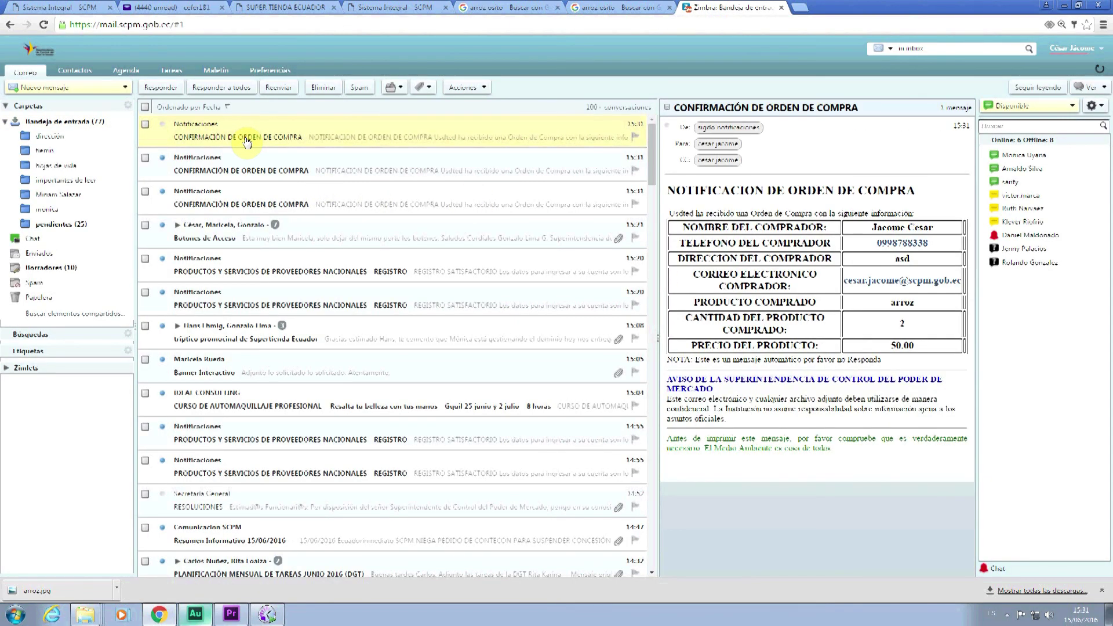
double_click(246, 140)
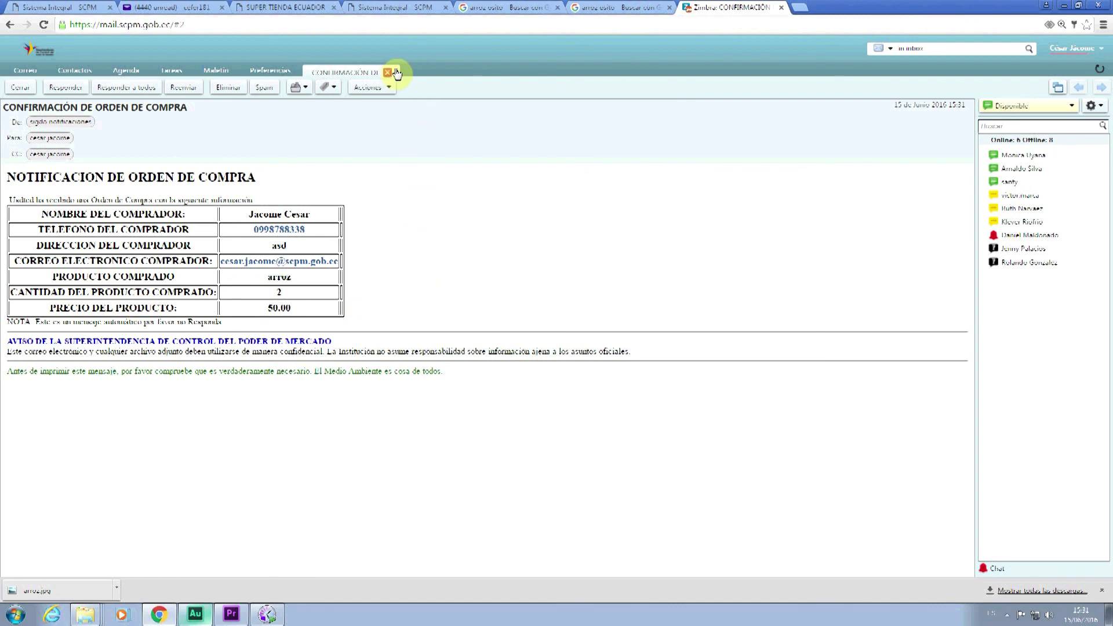
click(282, 6)
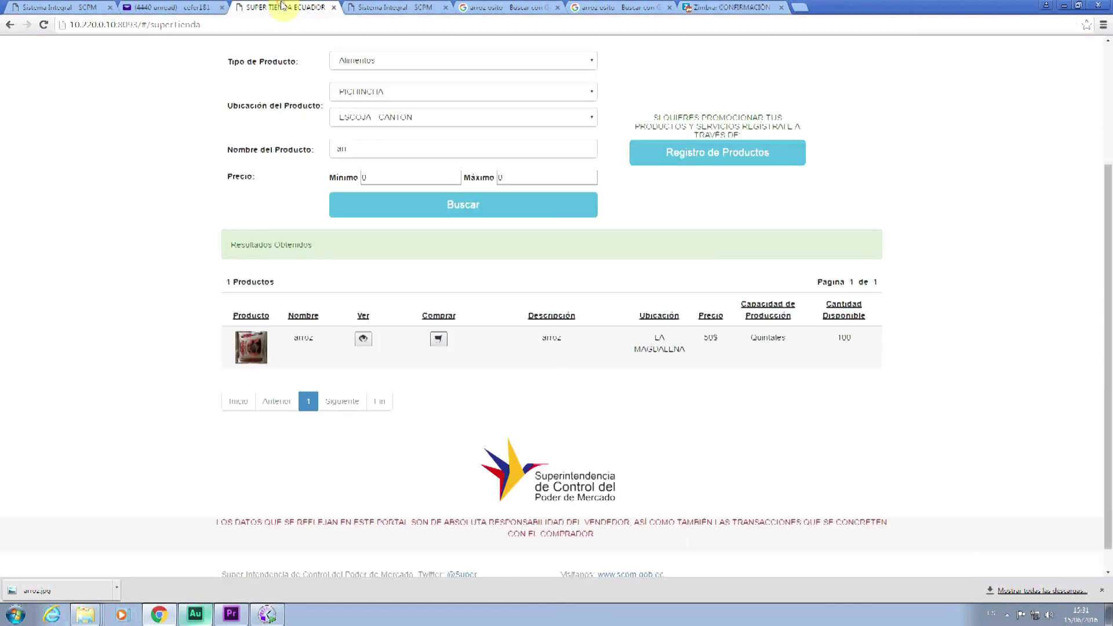